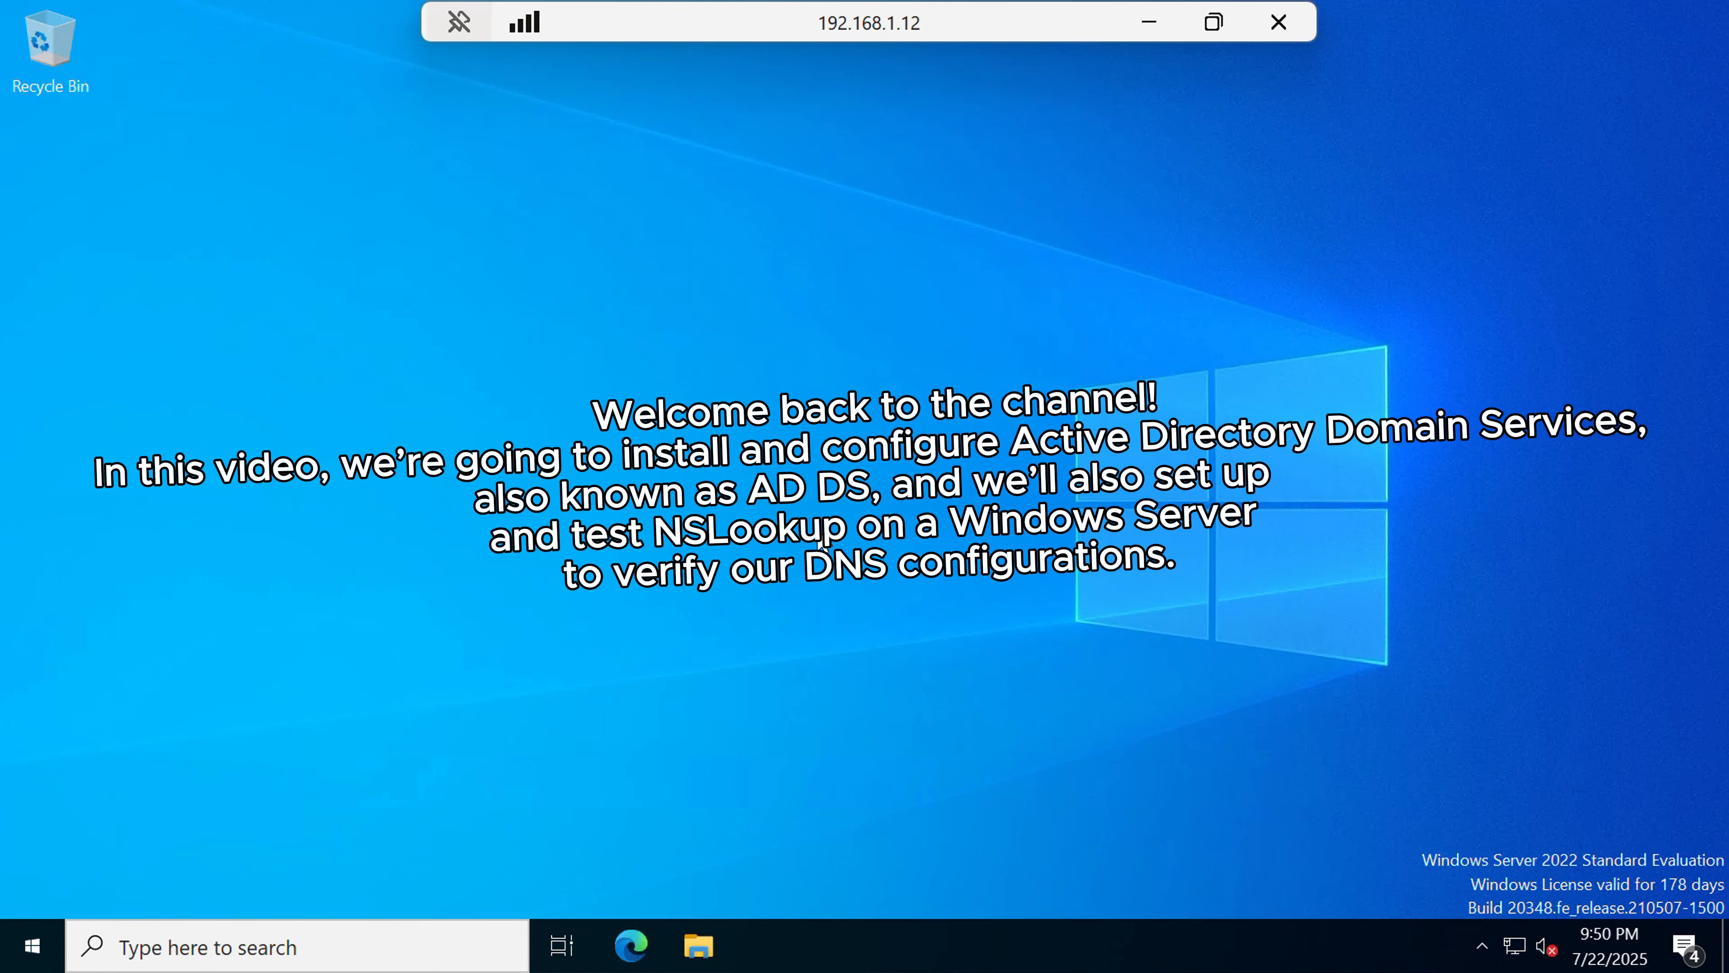
Step: Open Server Manager, dismiss the Windows Admin Center notice and start the Add Roles and Features Wizard
left_click(27, 947)
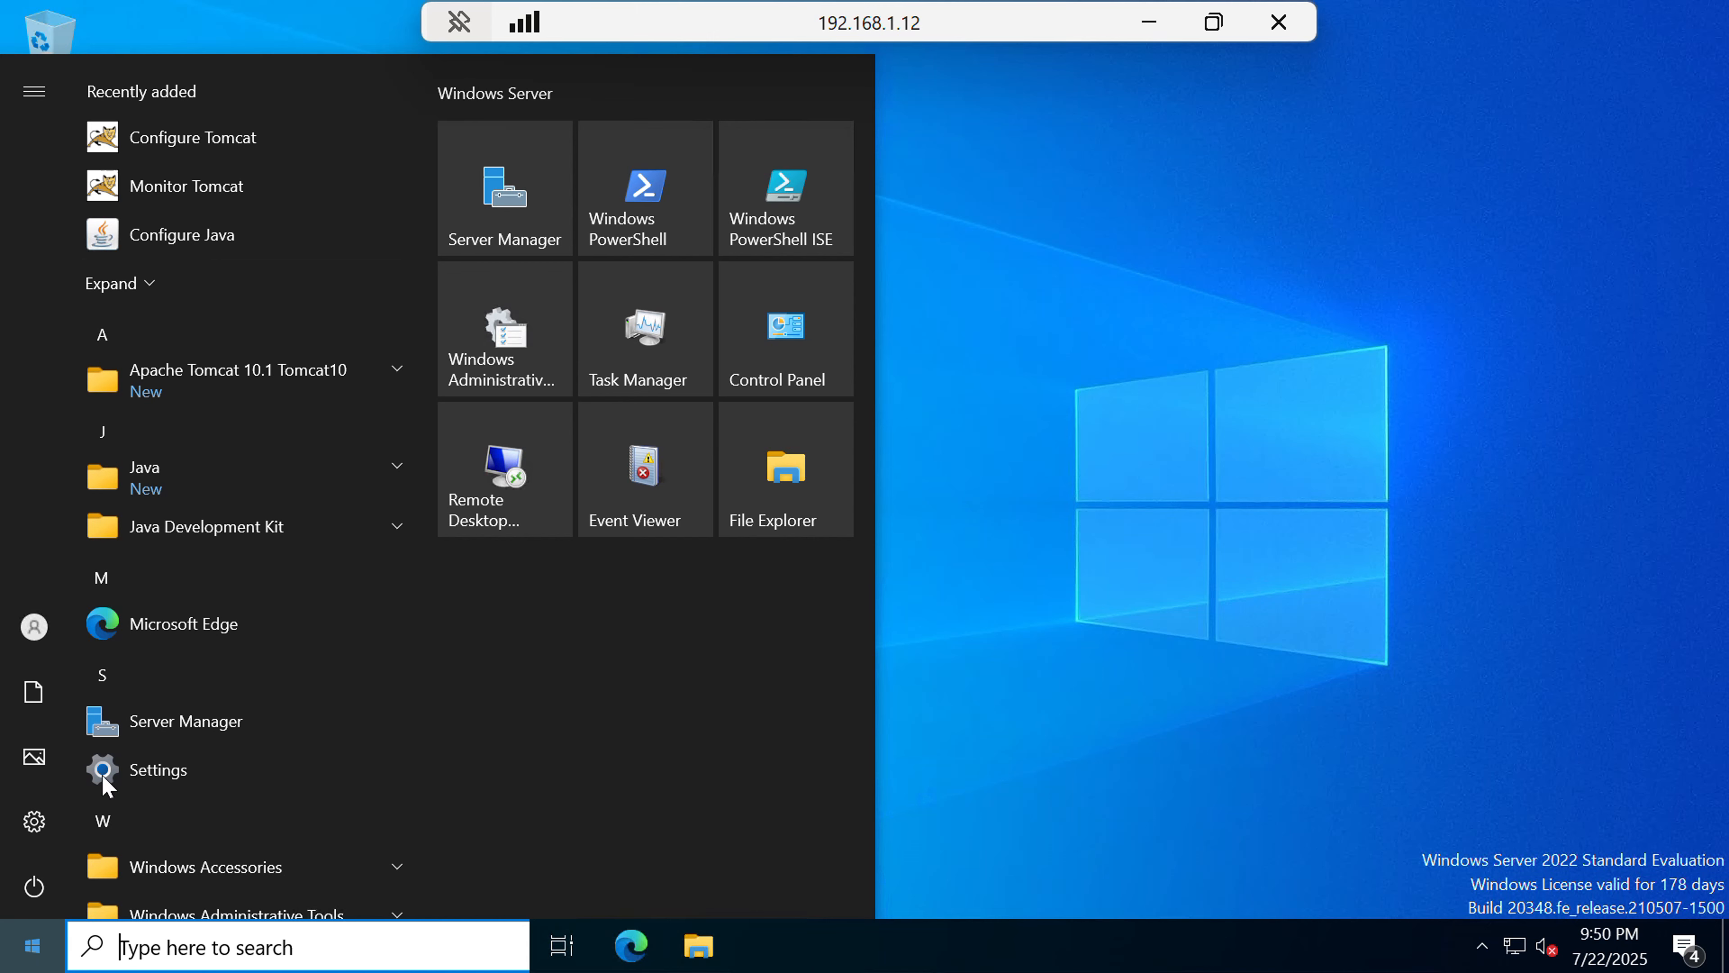
left_click(502, 203)
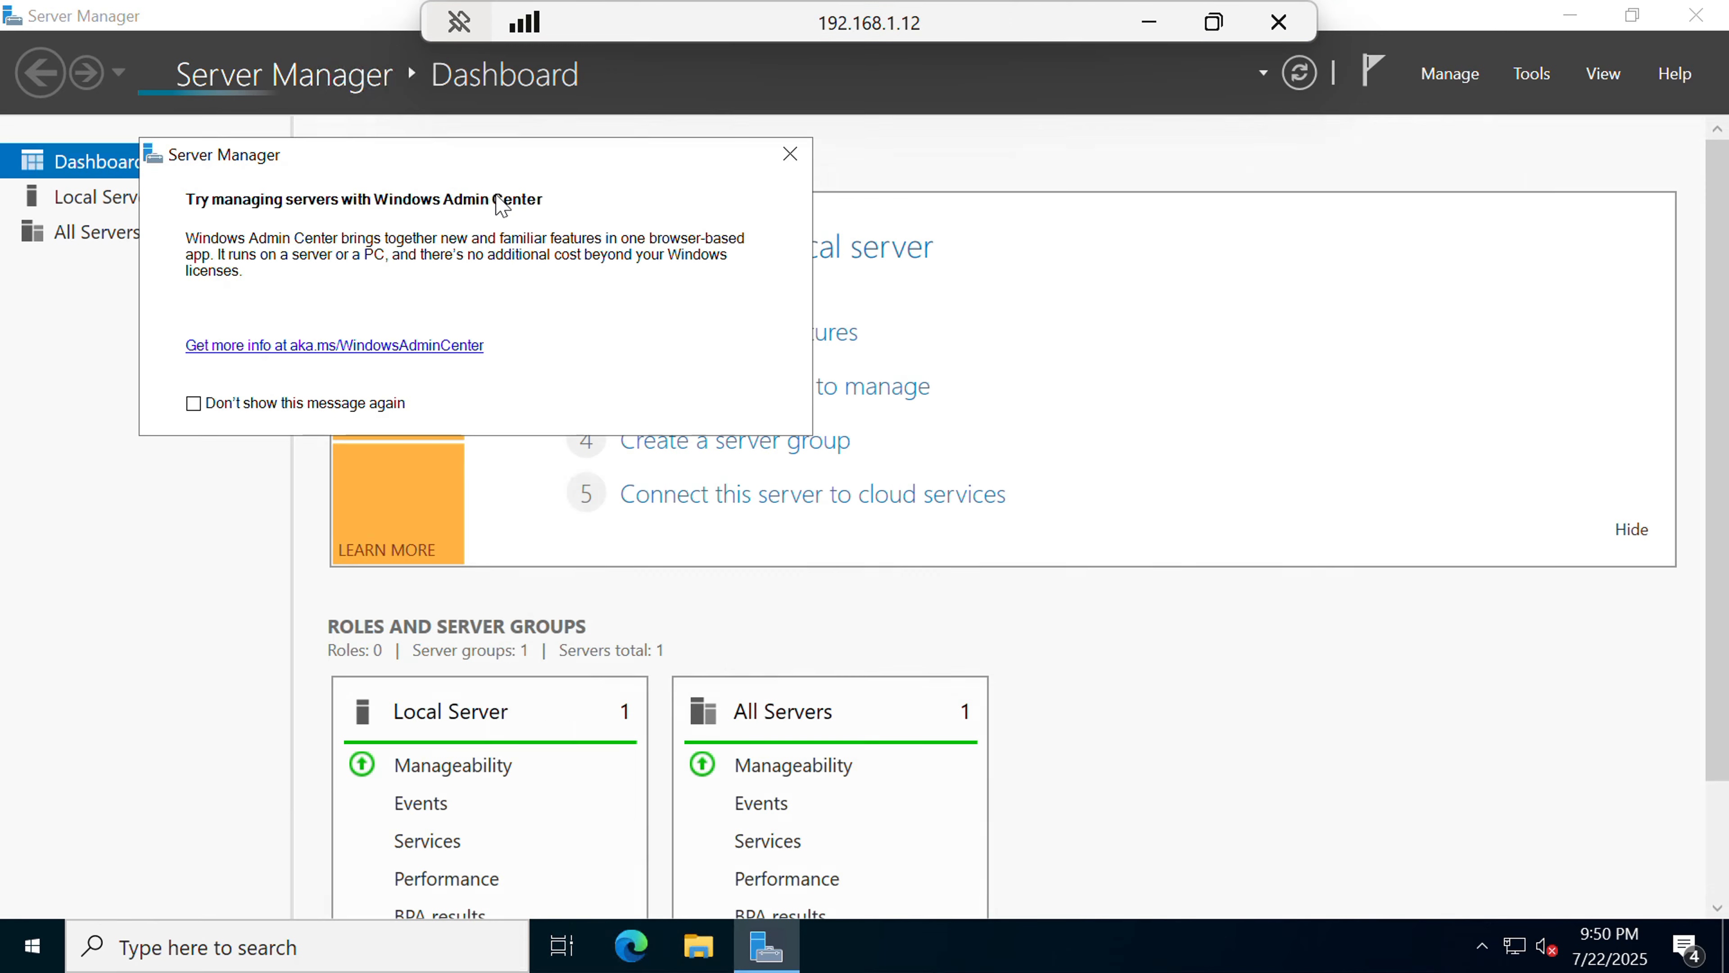
left_click(790, 155)
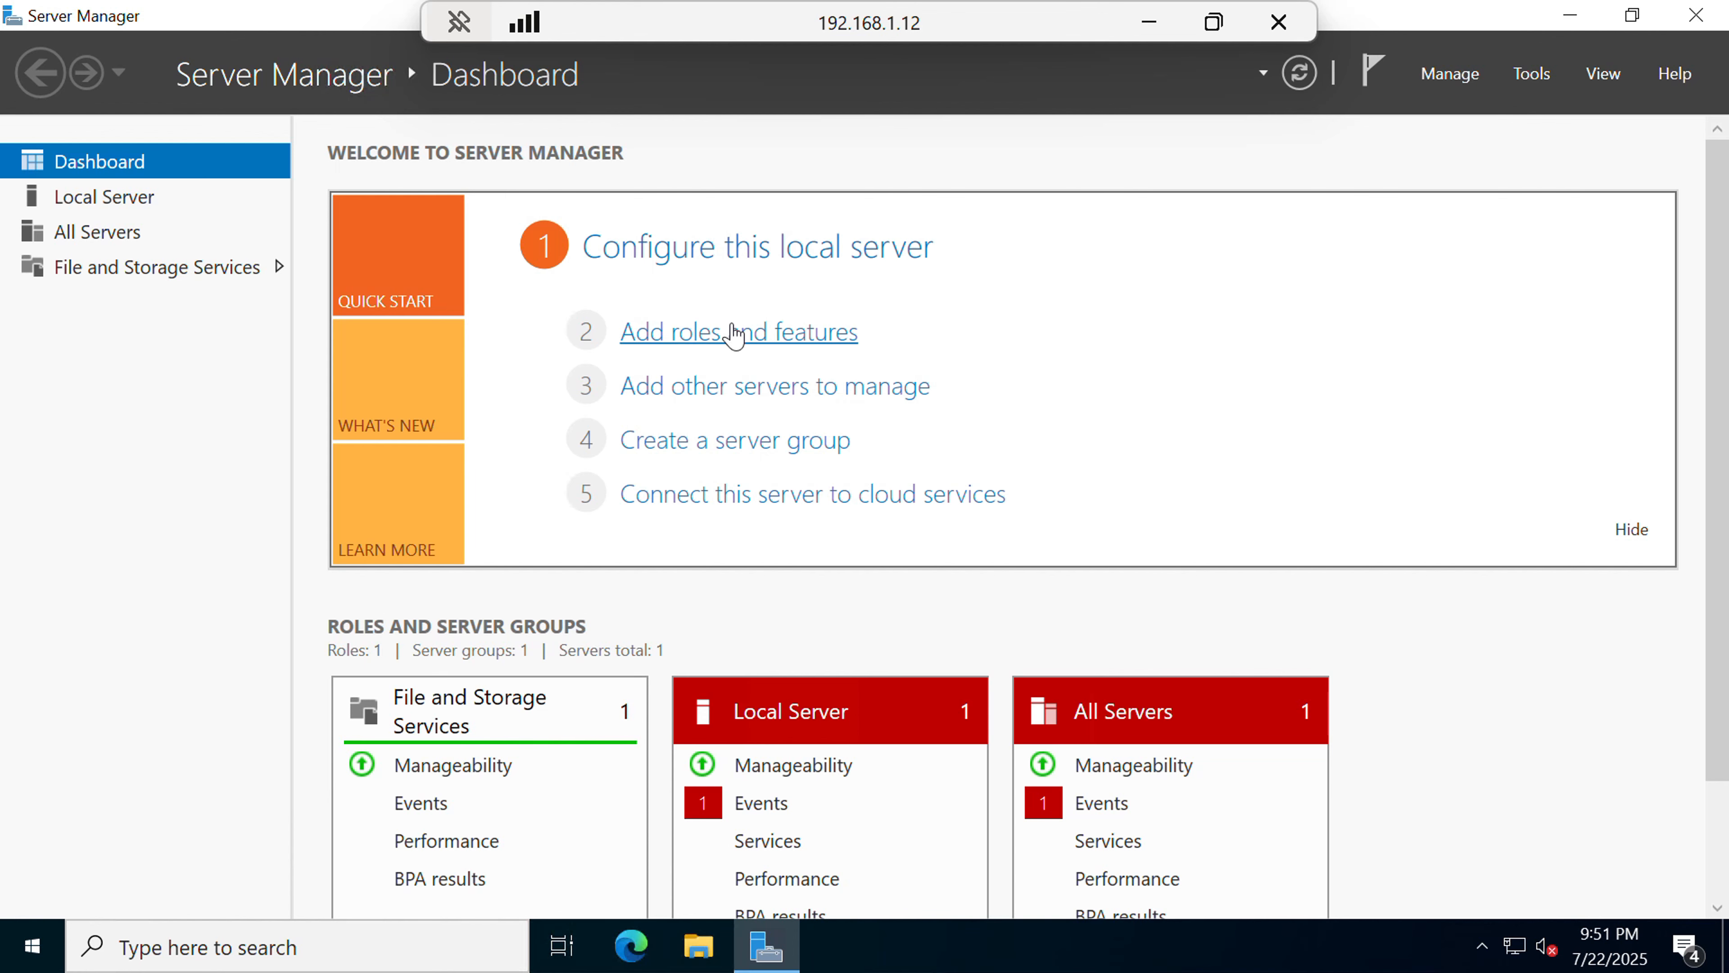
left_click(743, 333)
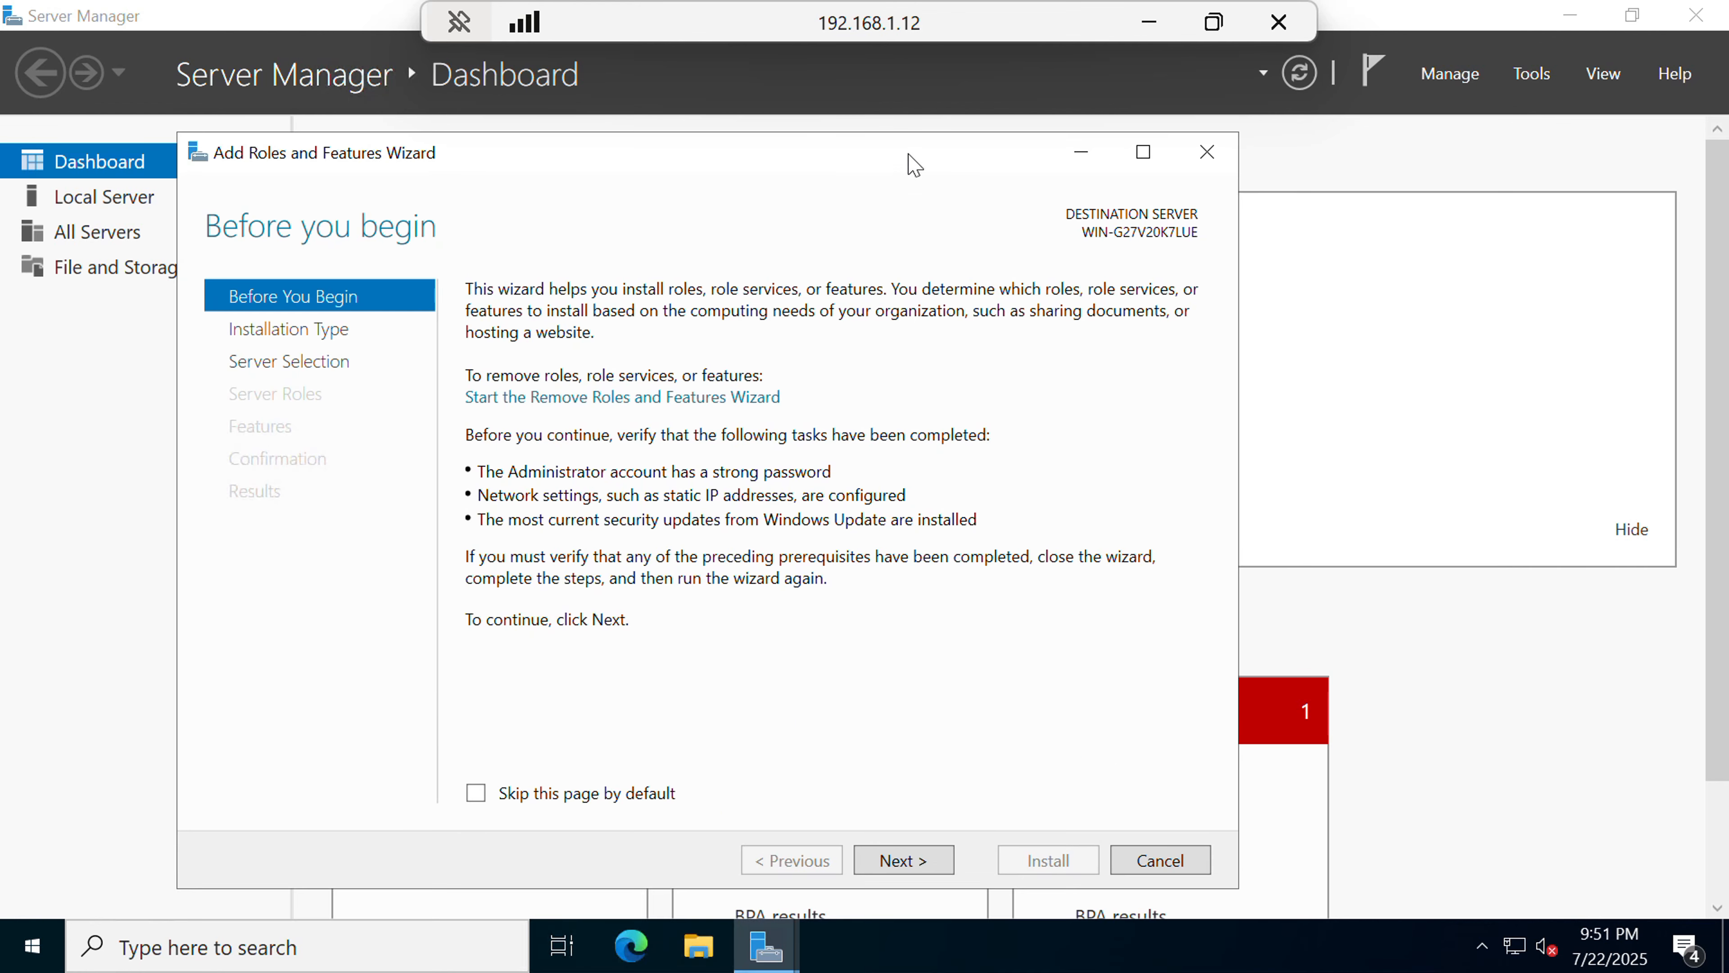
Step: Keep role-based installation and the default destination server, and select the Active Directory Domain Services role with its required features
left_click(907, 861)
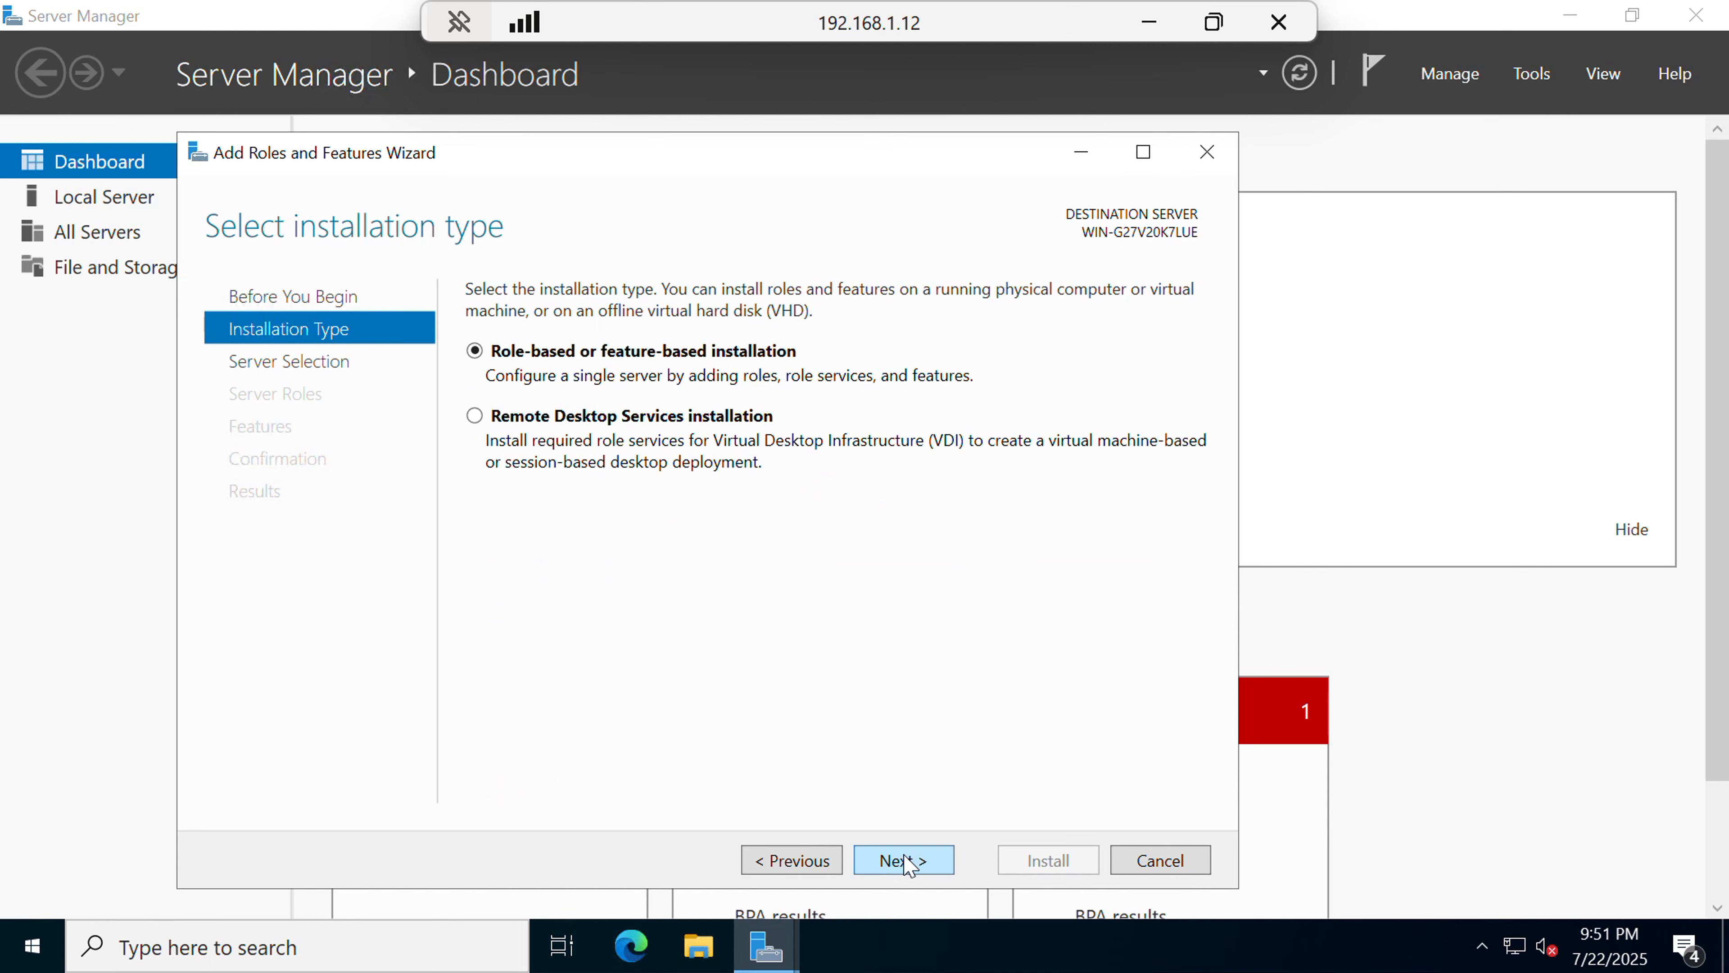
left_click(907, 861)
left_click(906, 860)
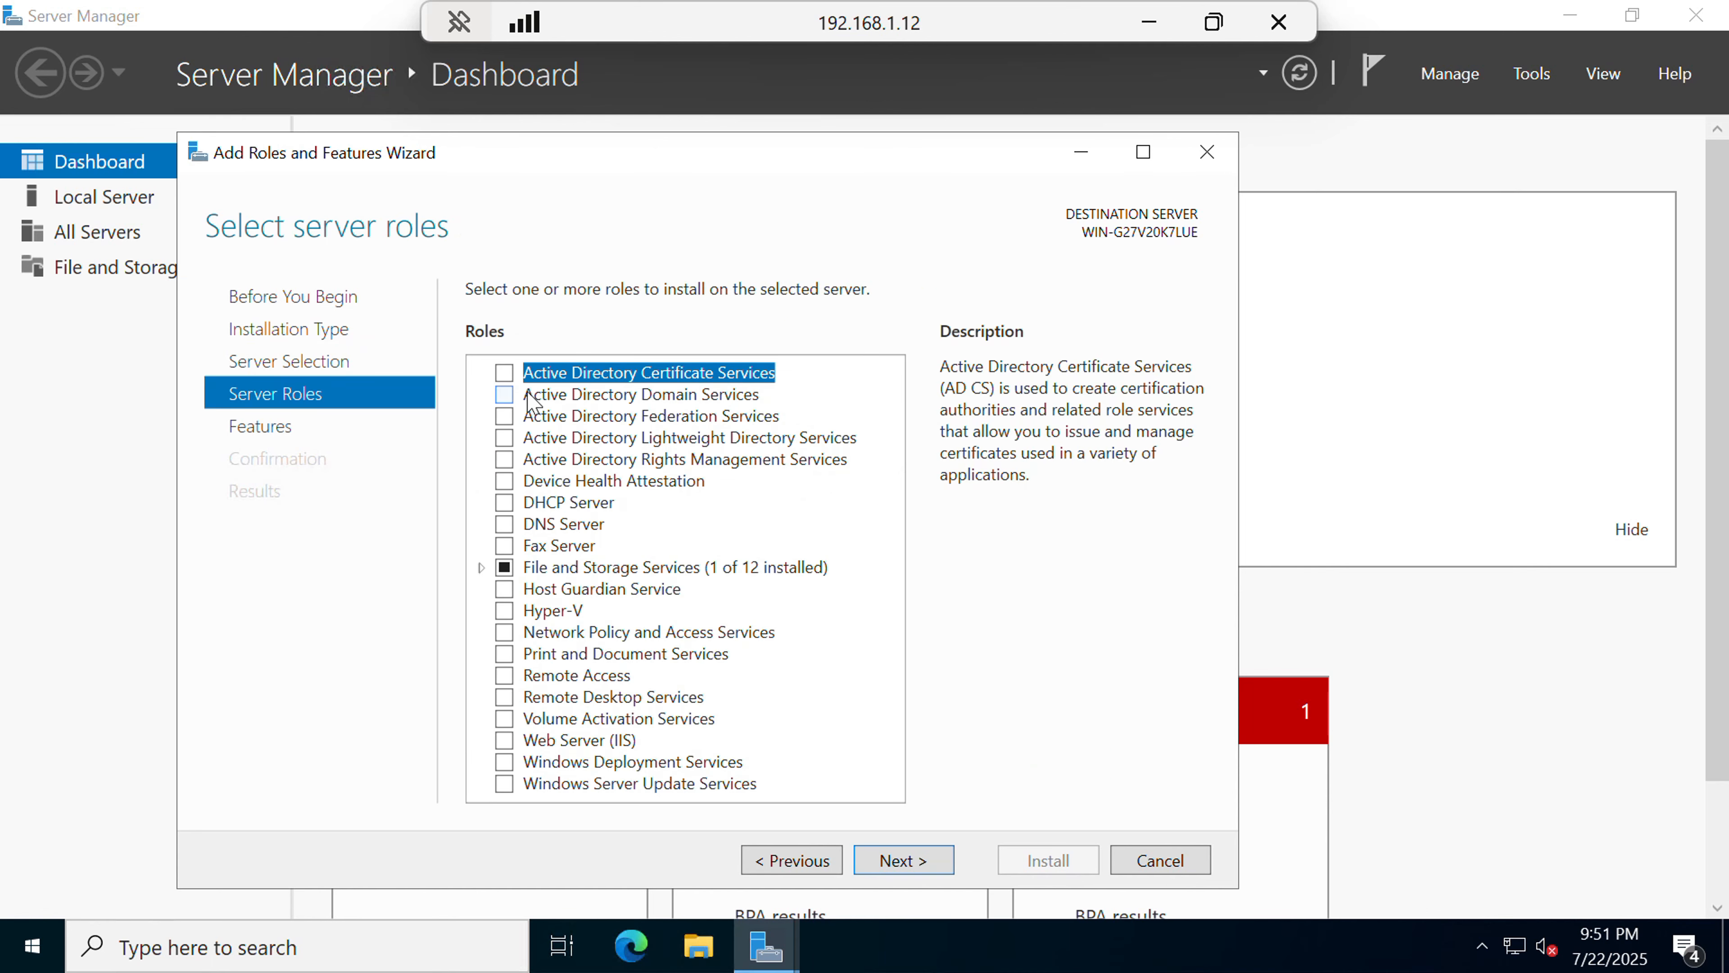
left_click(505, 395)
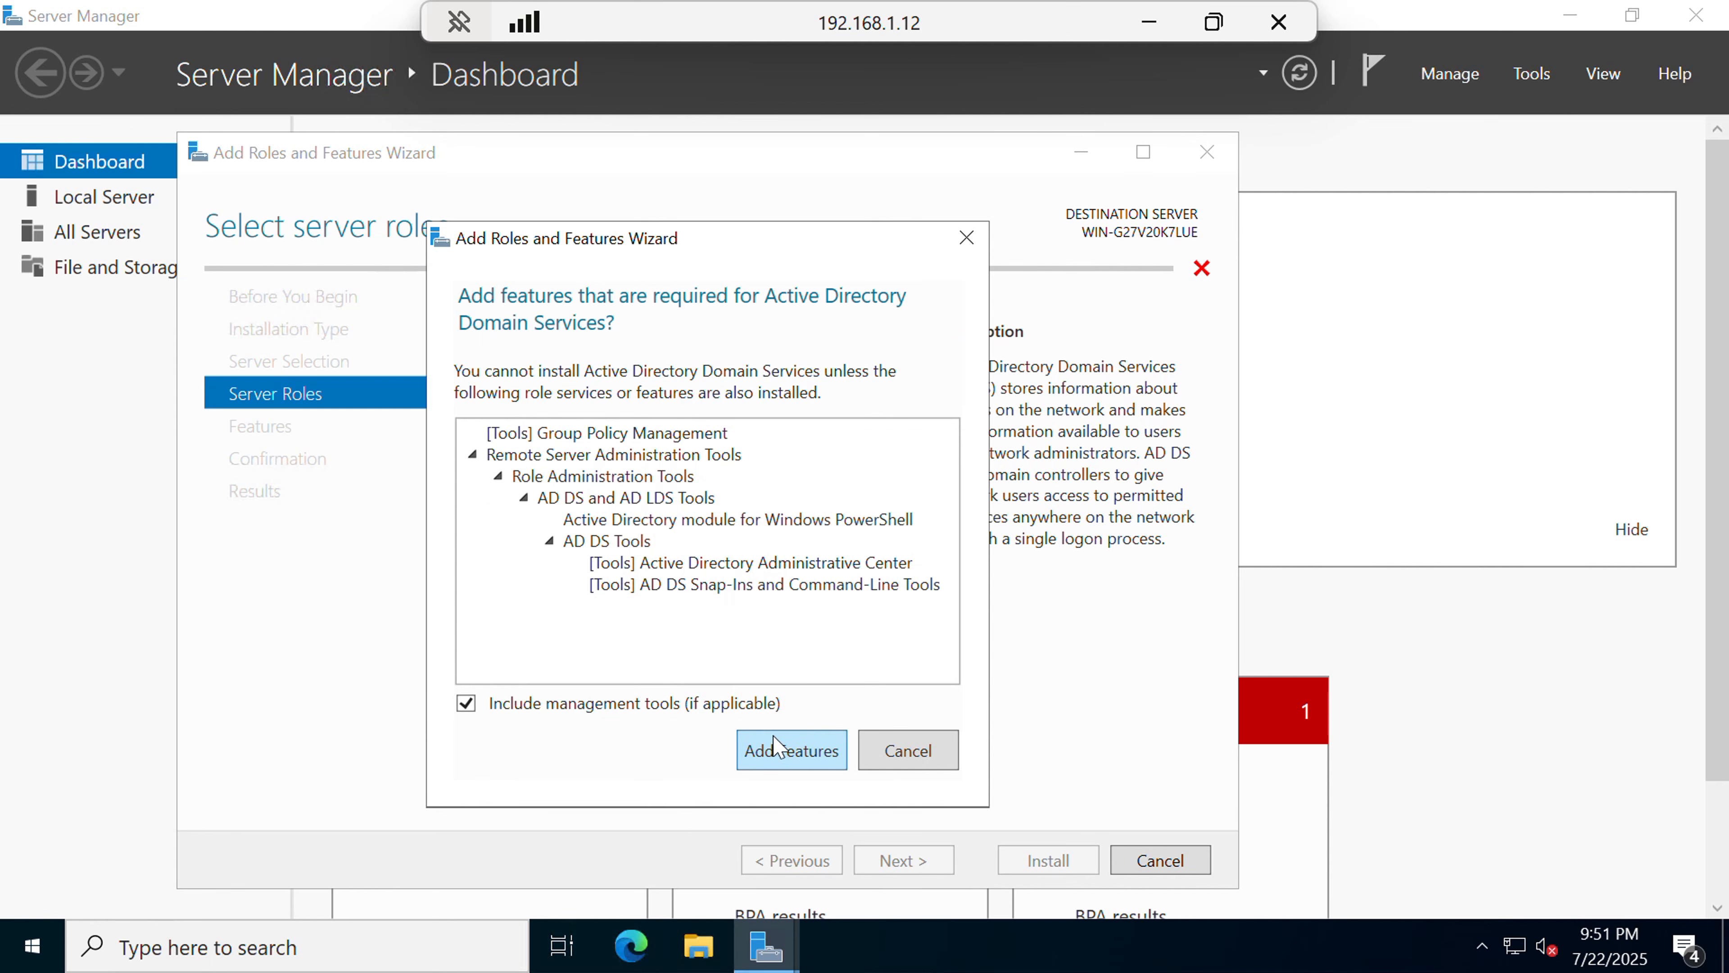
left_click(783, 749)
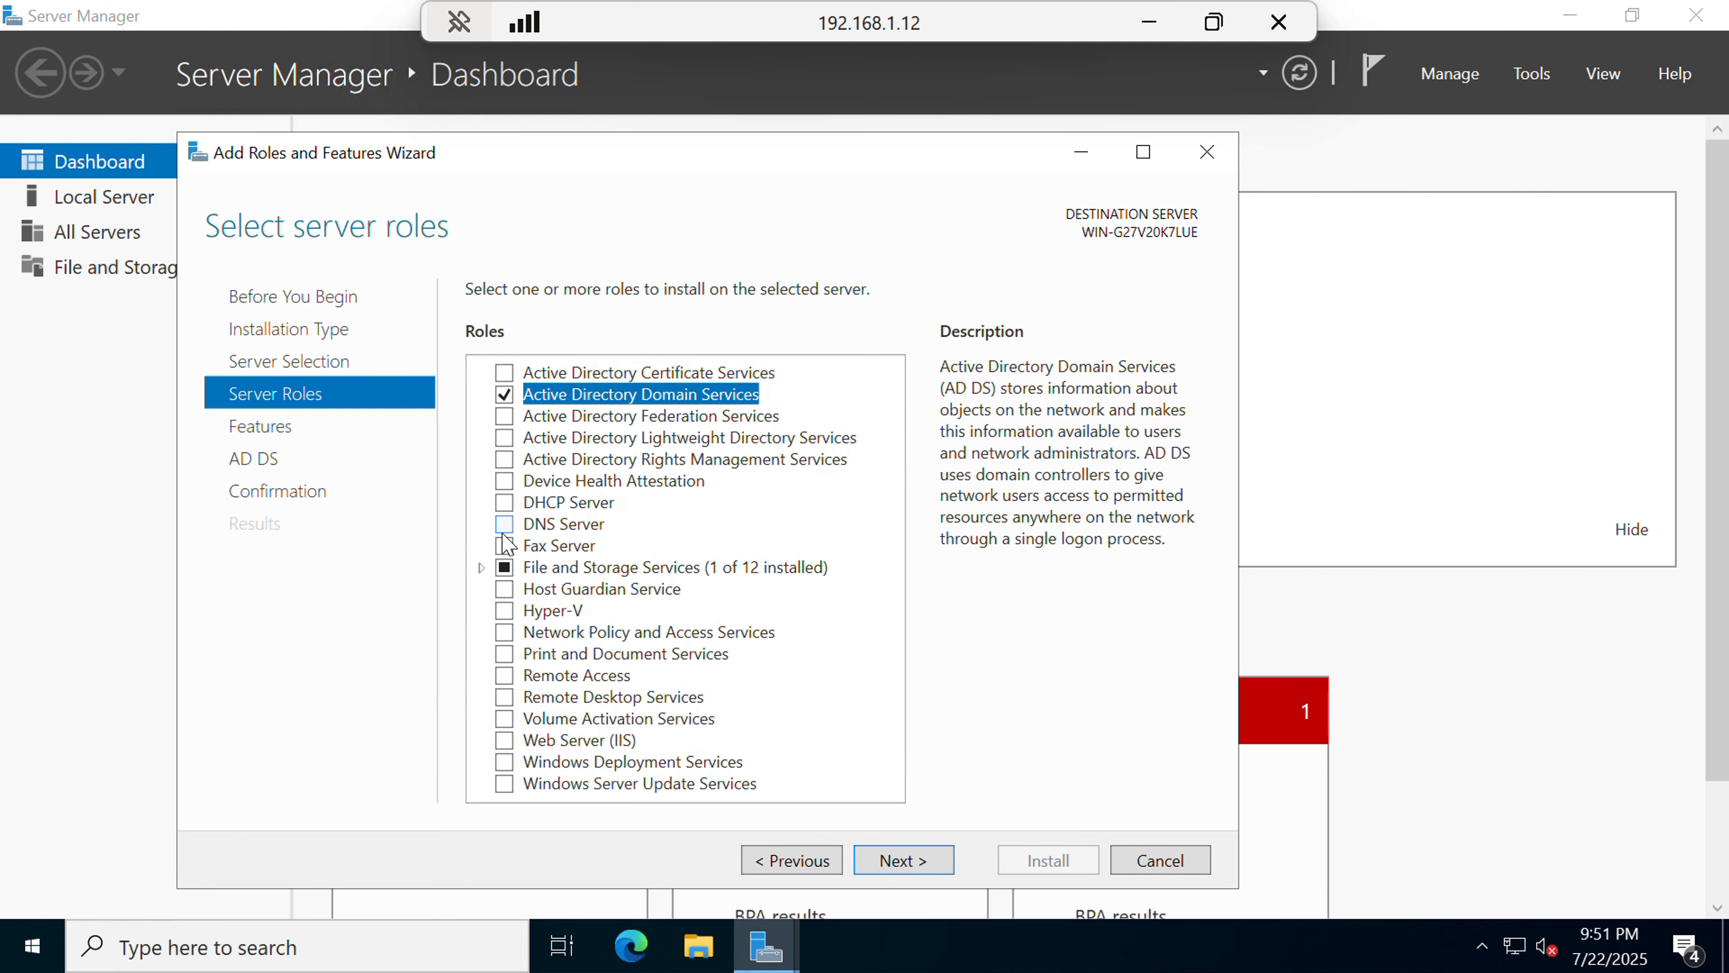
Step: Select the DNS Server role with its management tools, continuing past the validation results
left_click(507, 526)
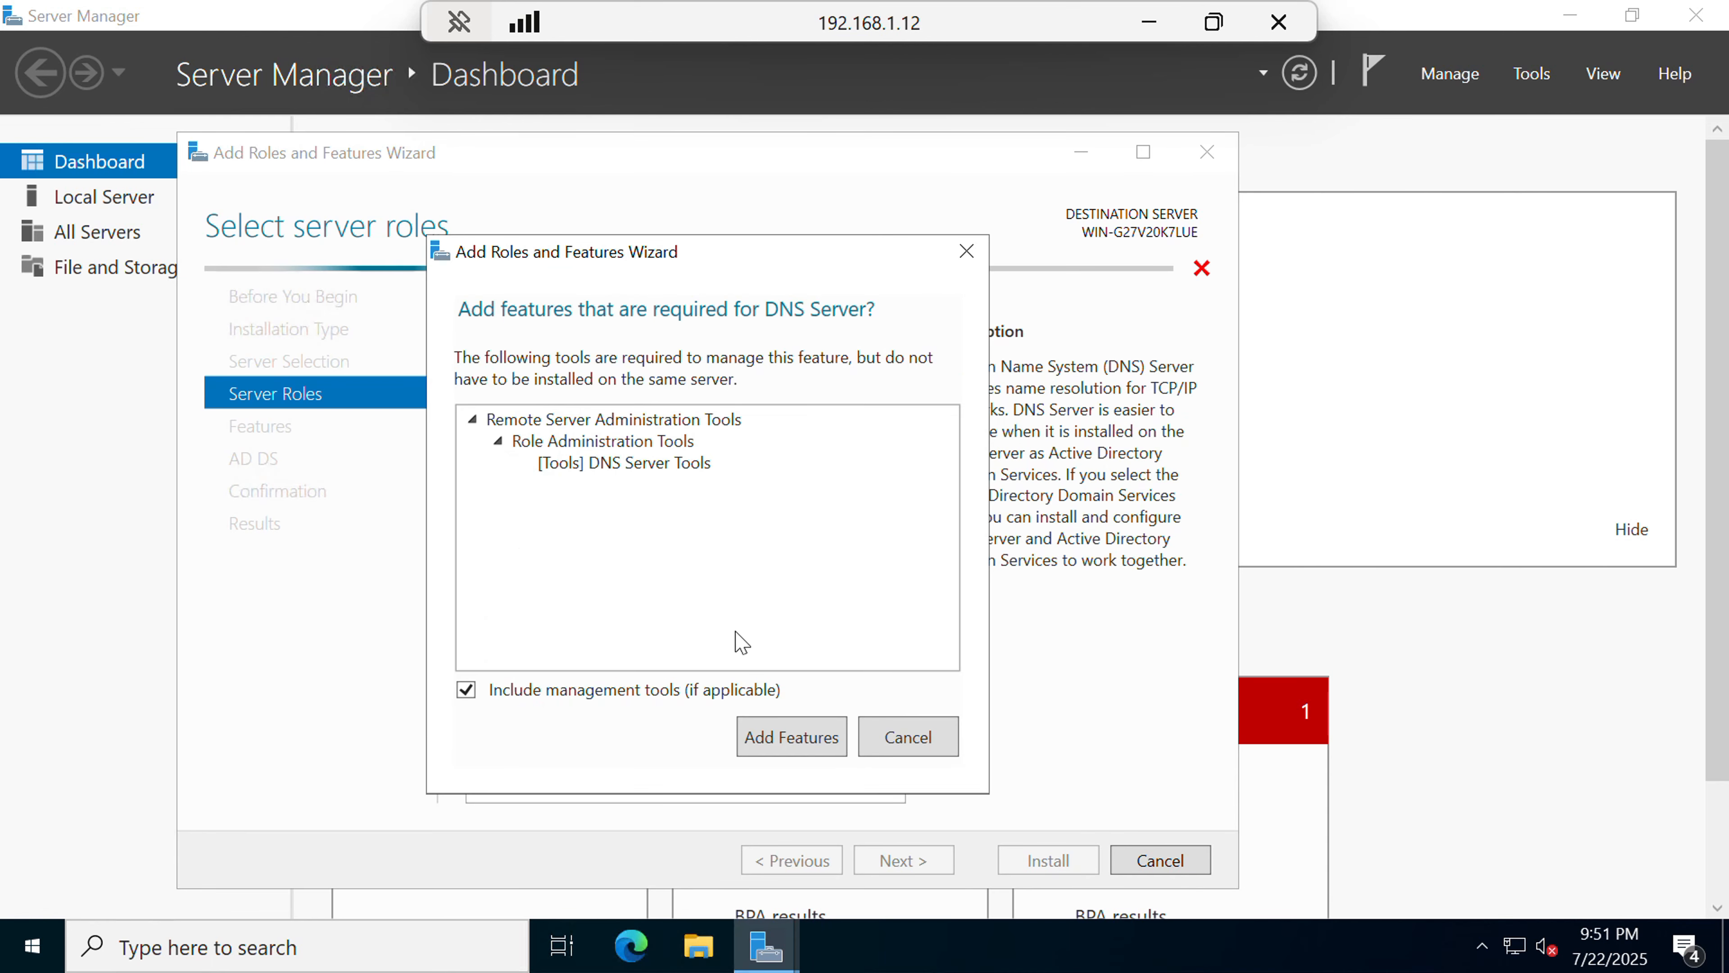
left_click(787, 739)
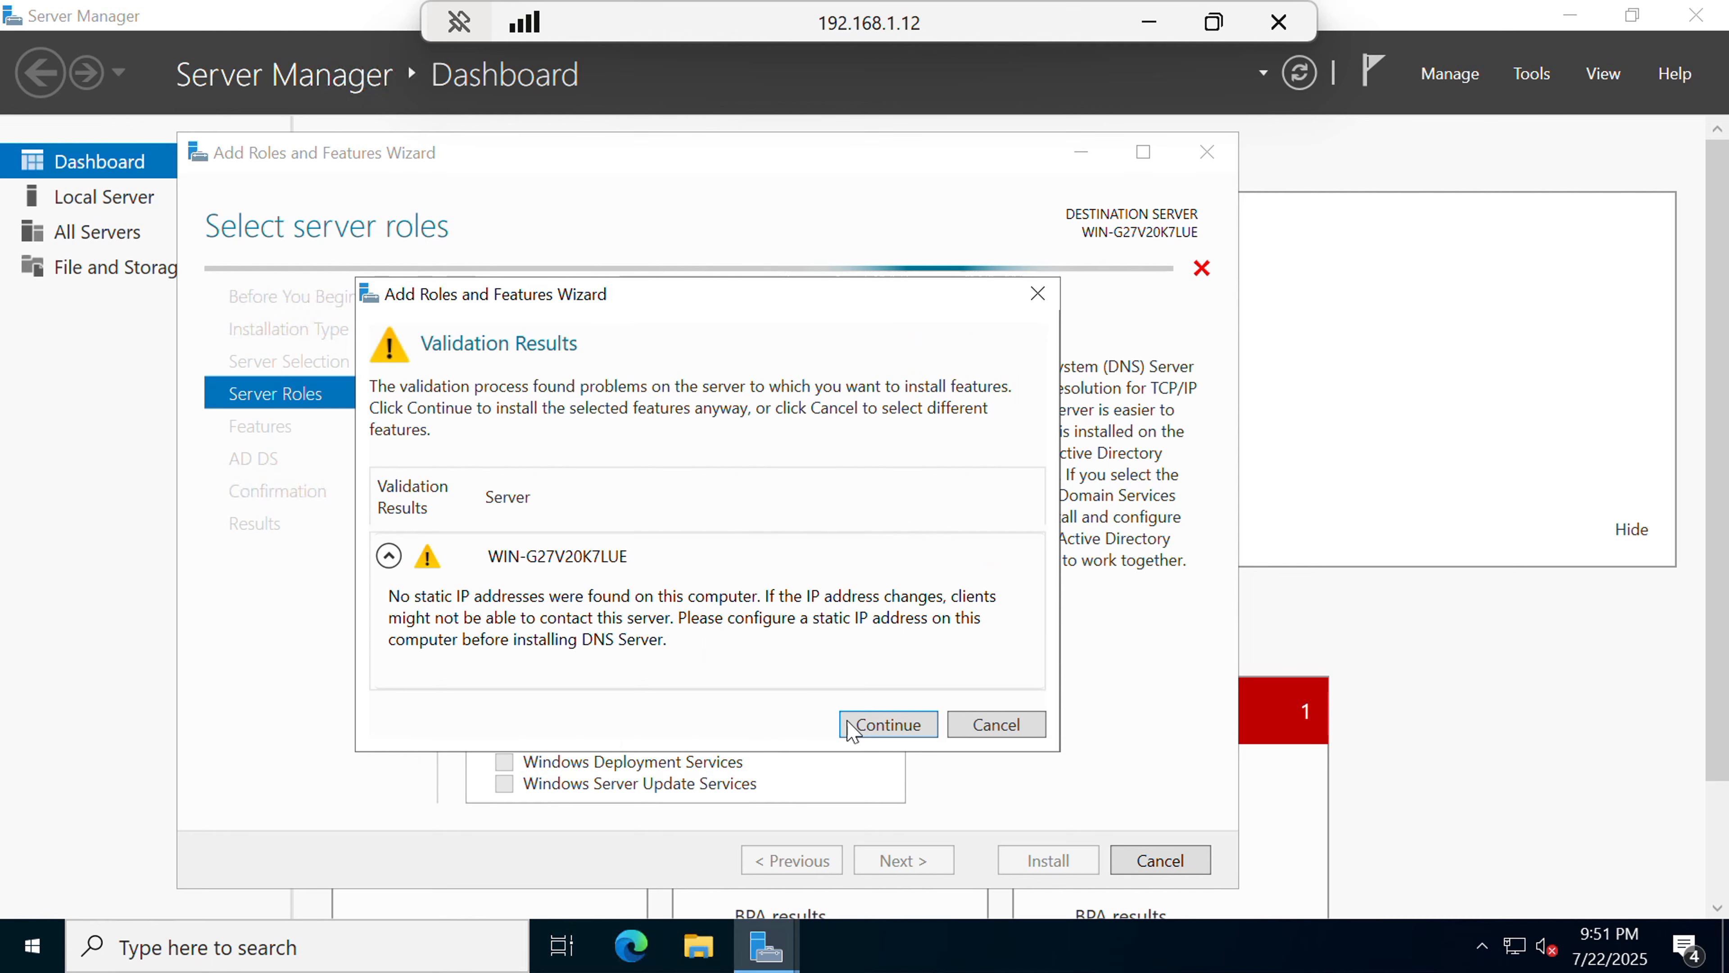
left_click(870, 726)
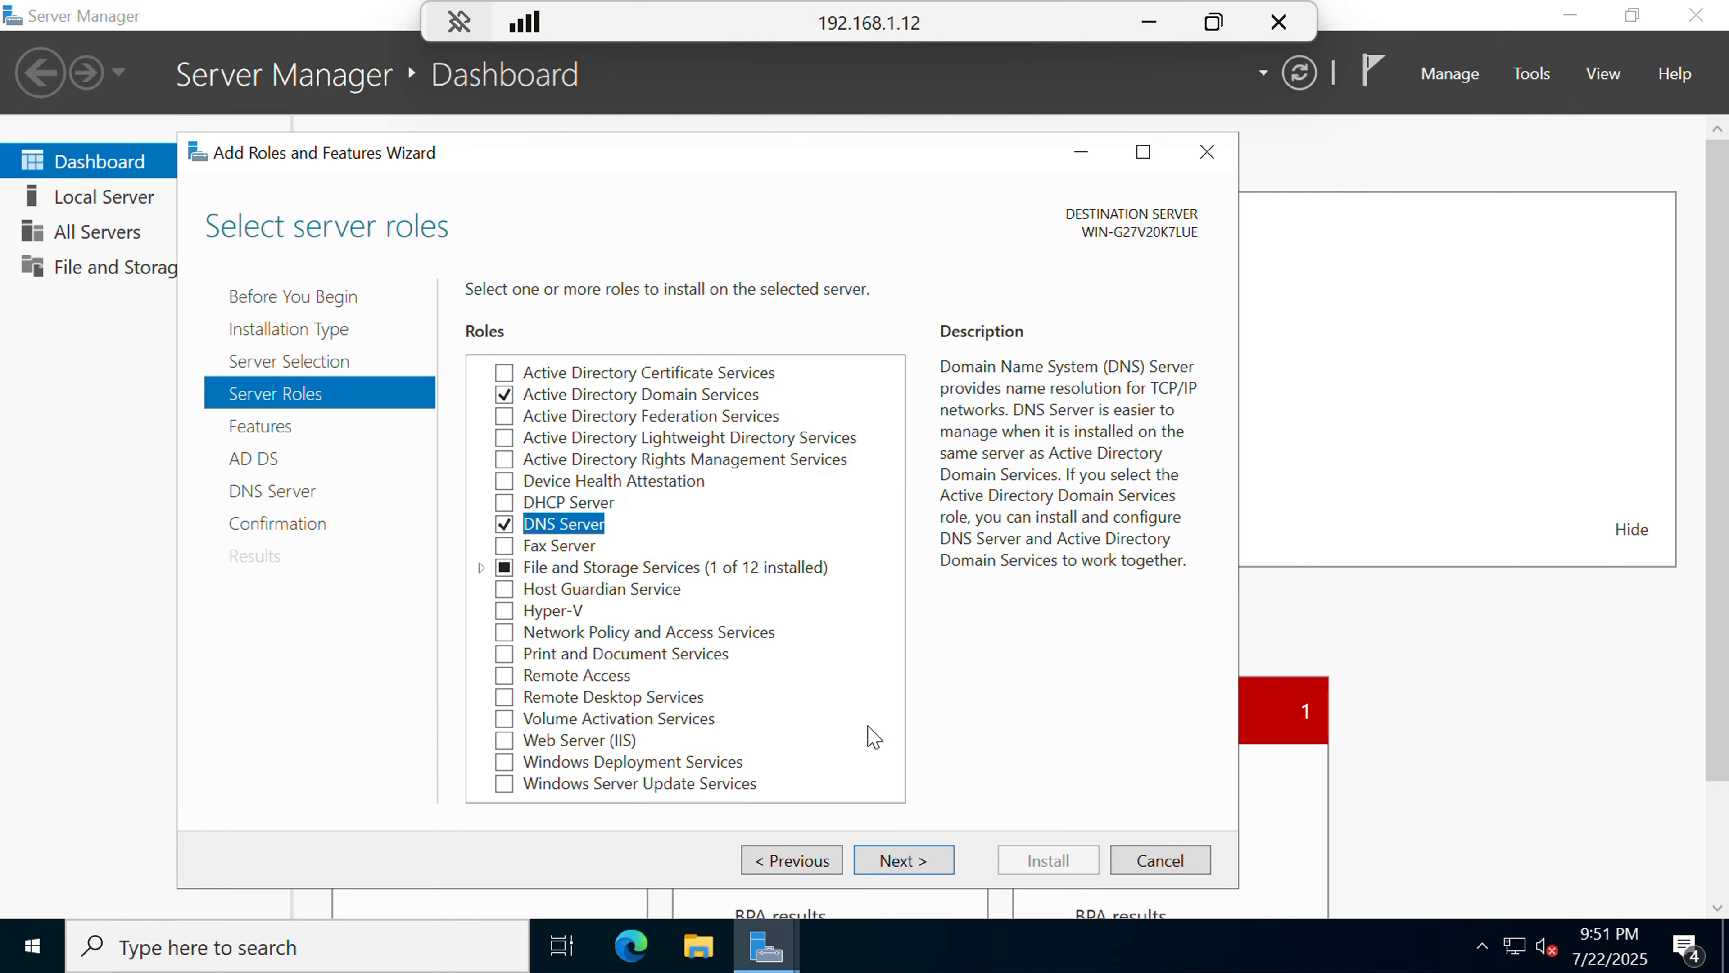
Step: Keep the preselected features and install the Active Directory Domain Services and DNS Server roles
left_click(888, 862)
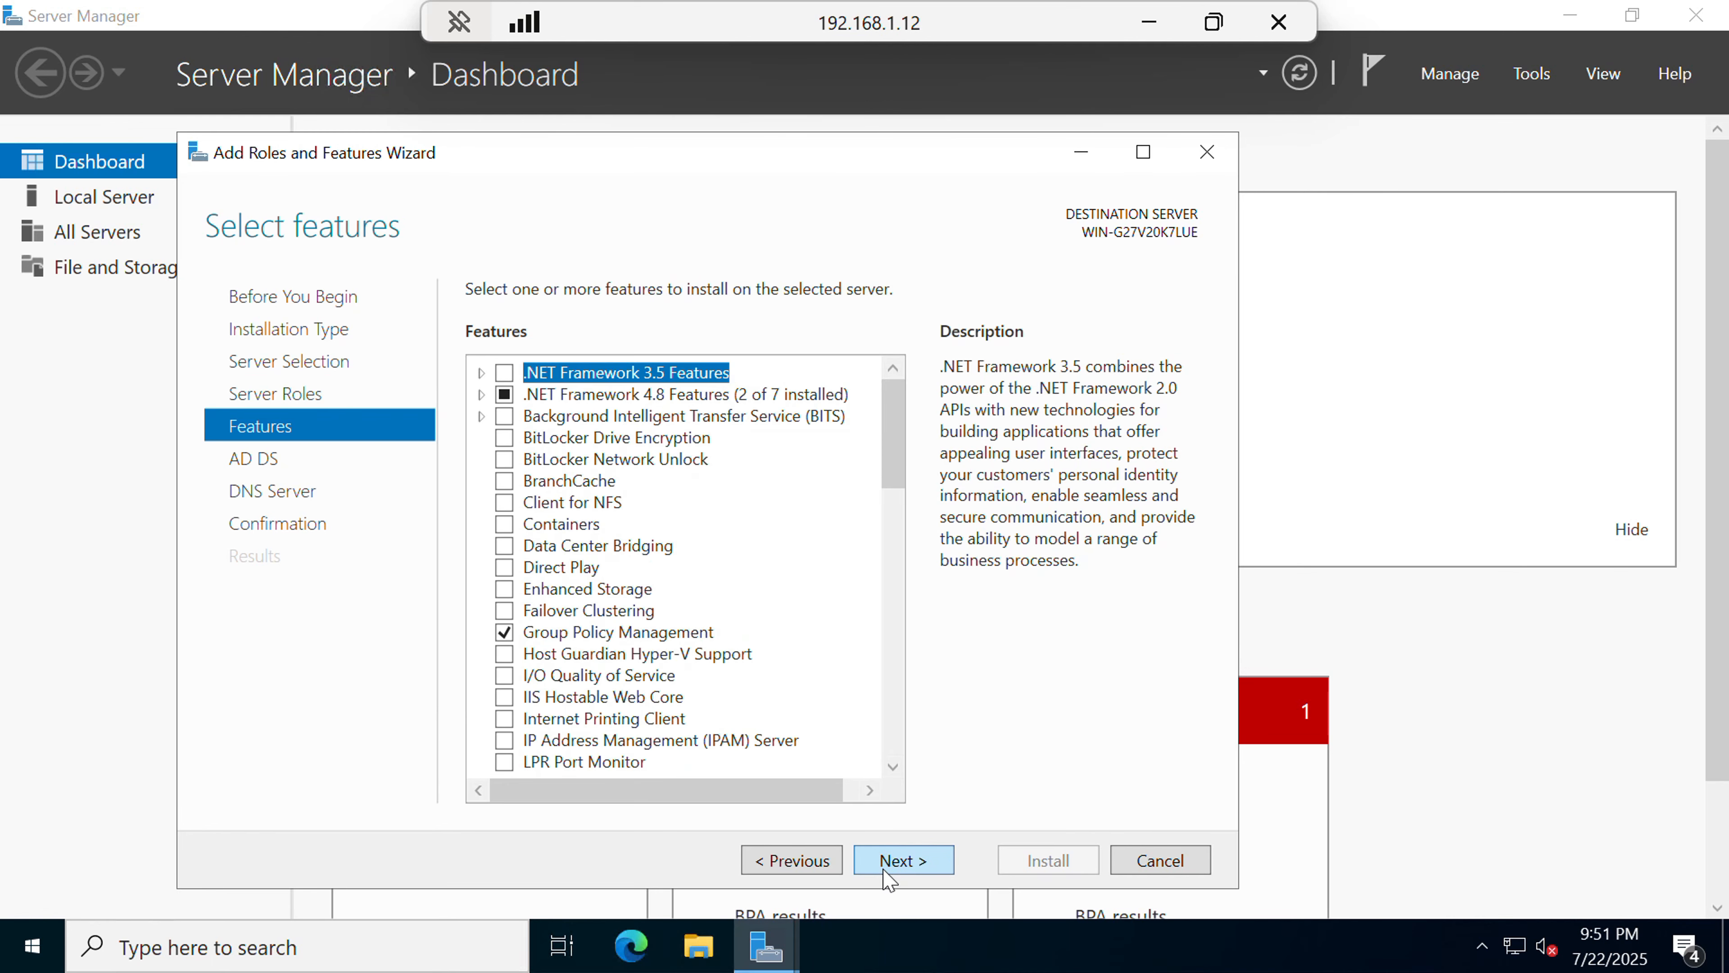
left_click(885, 873)
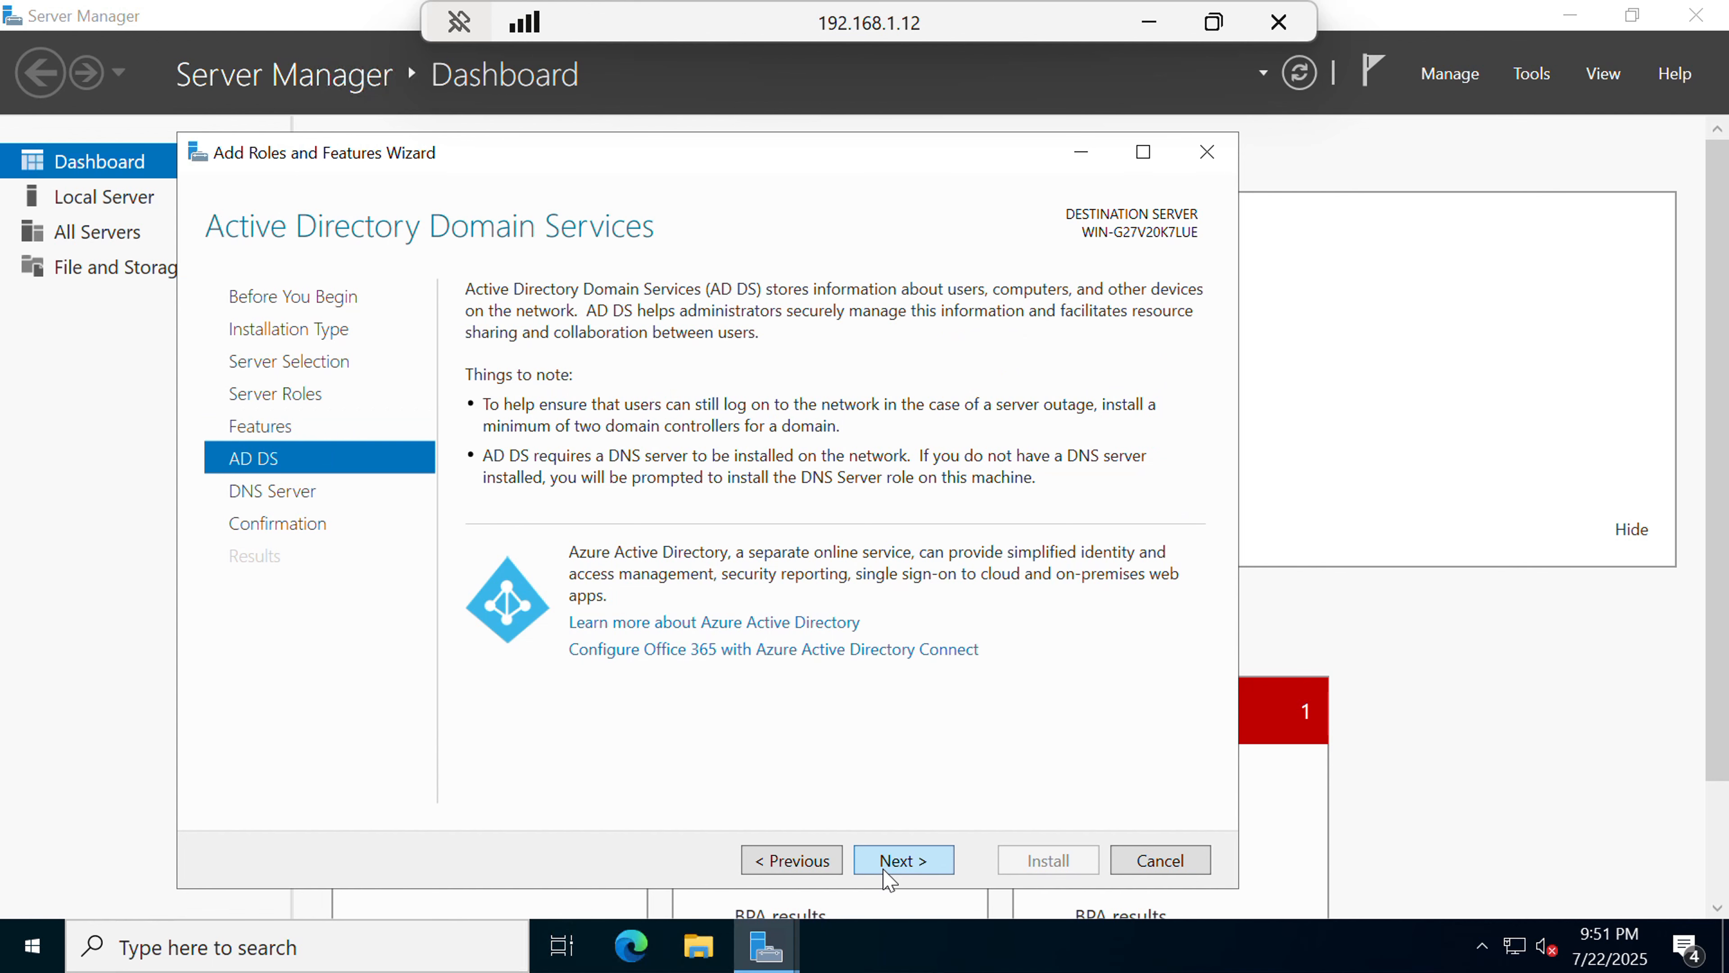
left_click(889, 875)
left_click(889, 875)
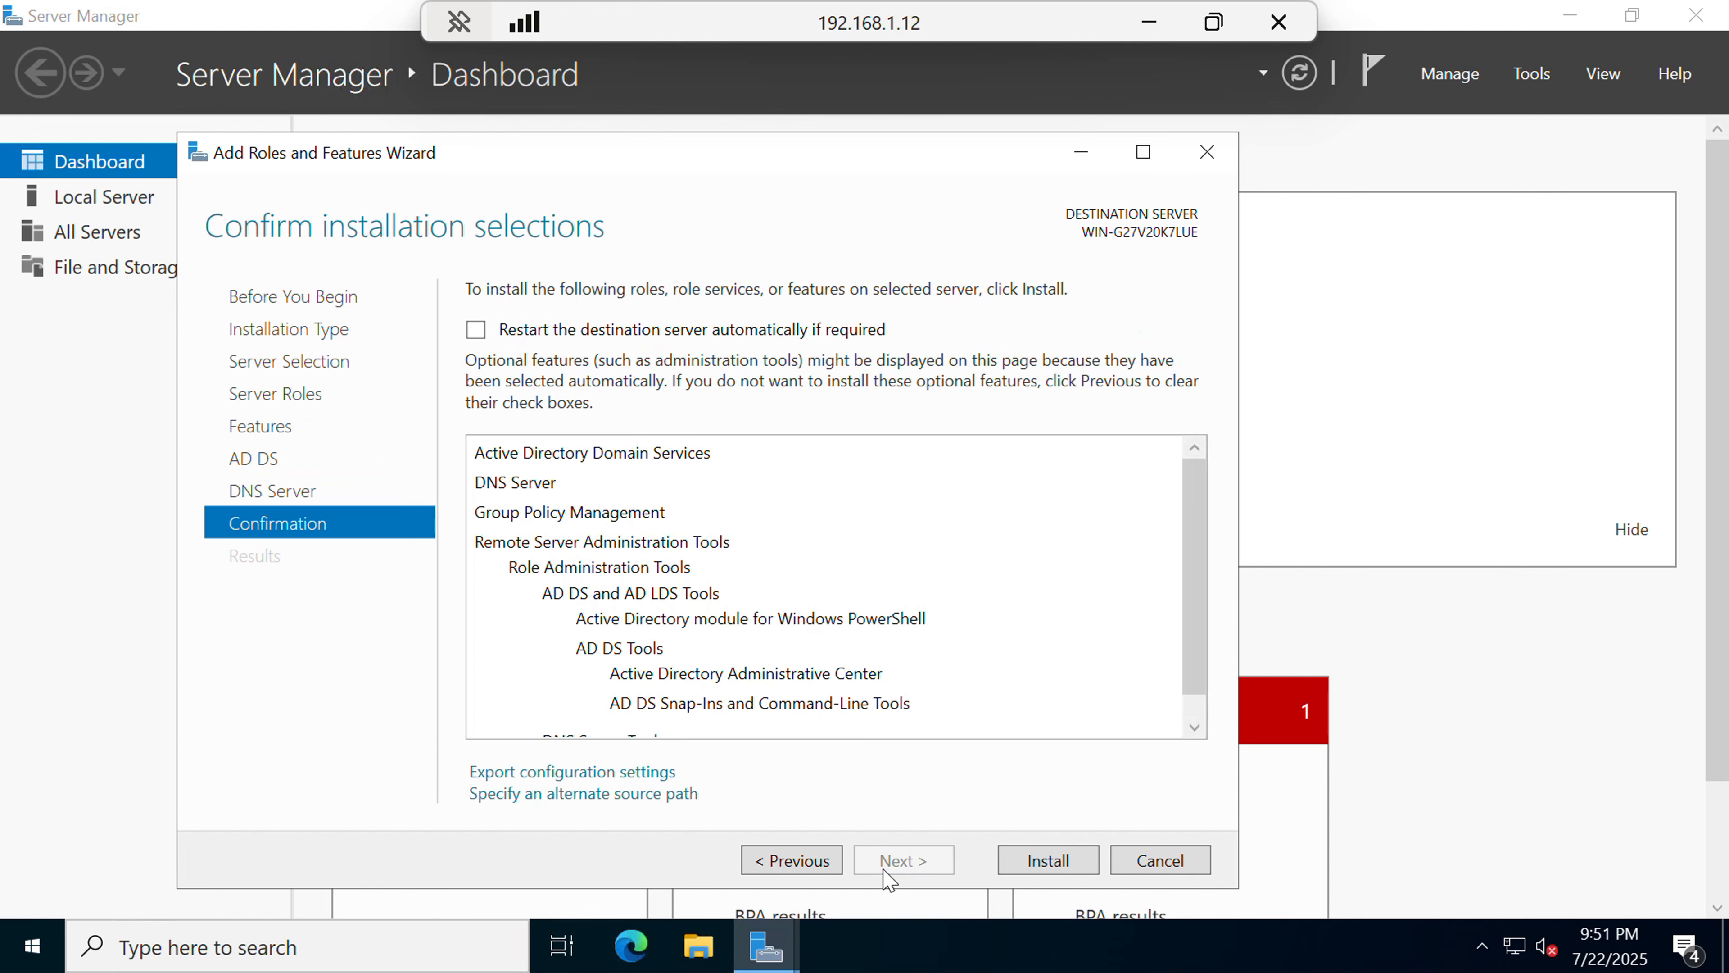
left_click(1045, 861)
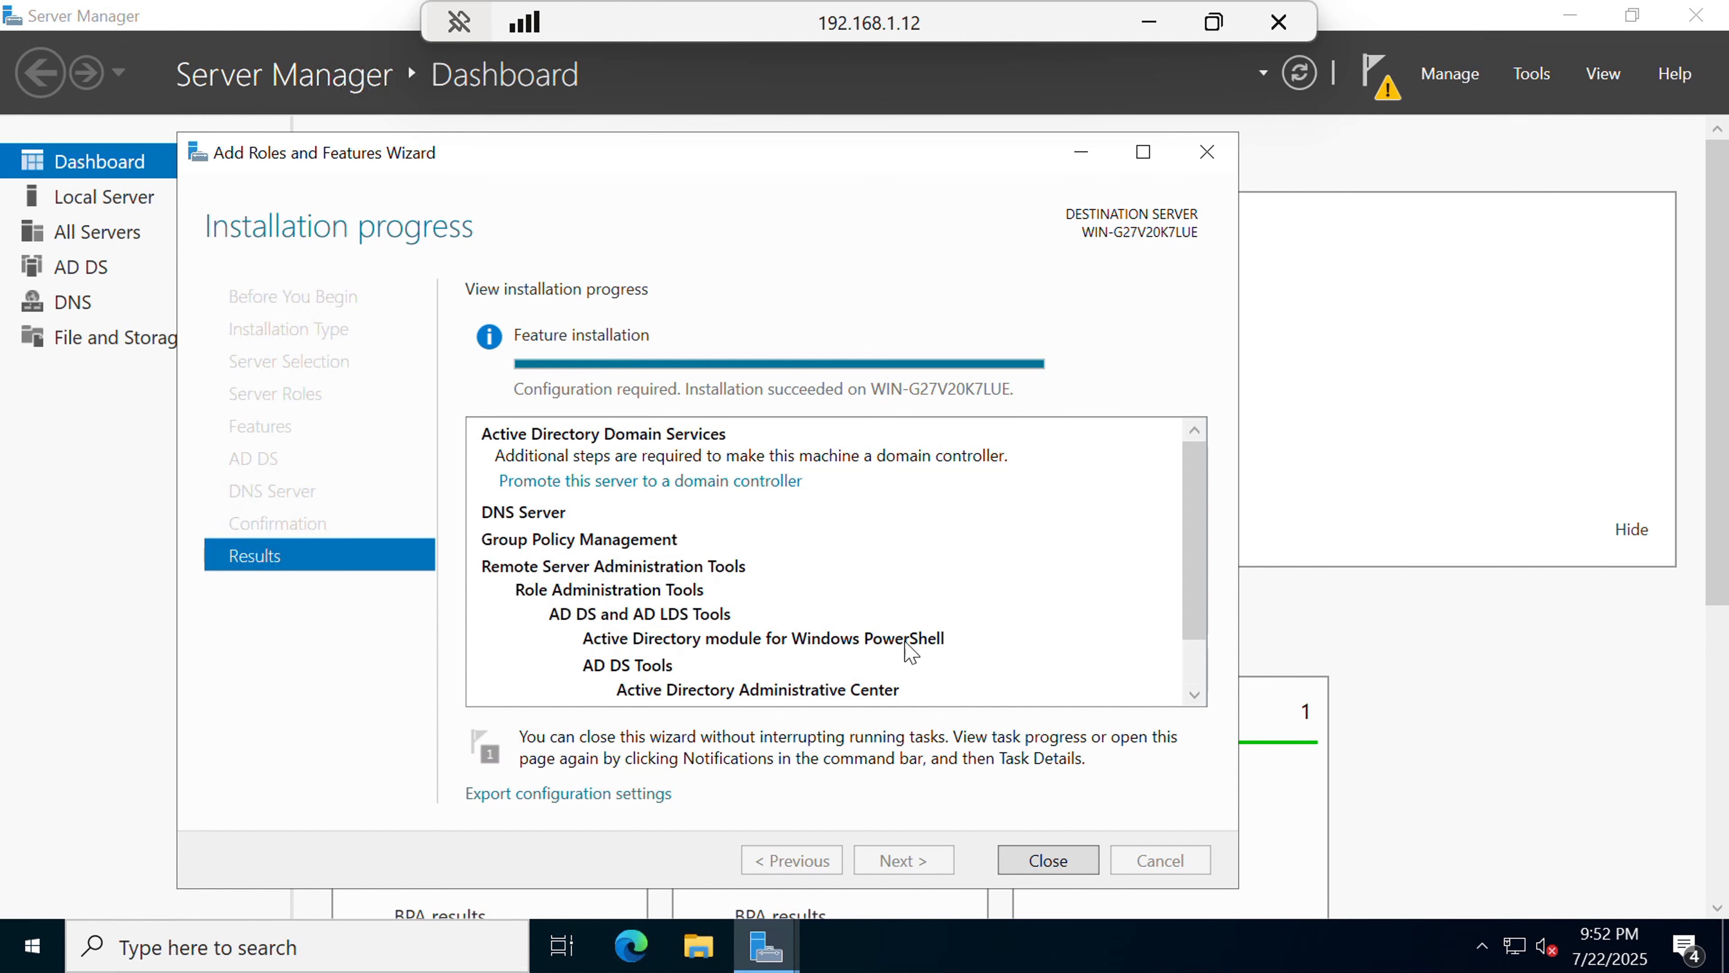
Step: Start promoting the server to a domain controller, adding a new forest with the root domain name nextgen.com
left_click(741, 482)
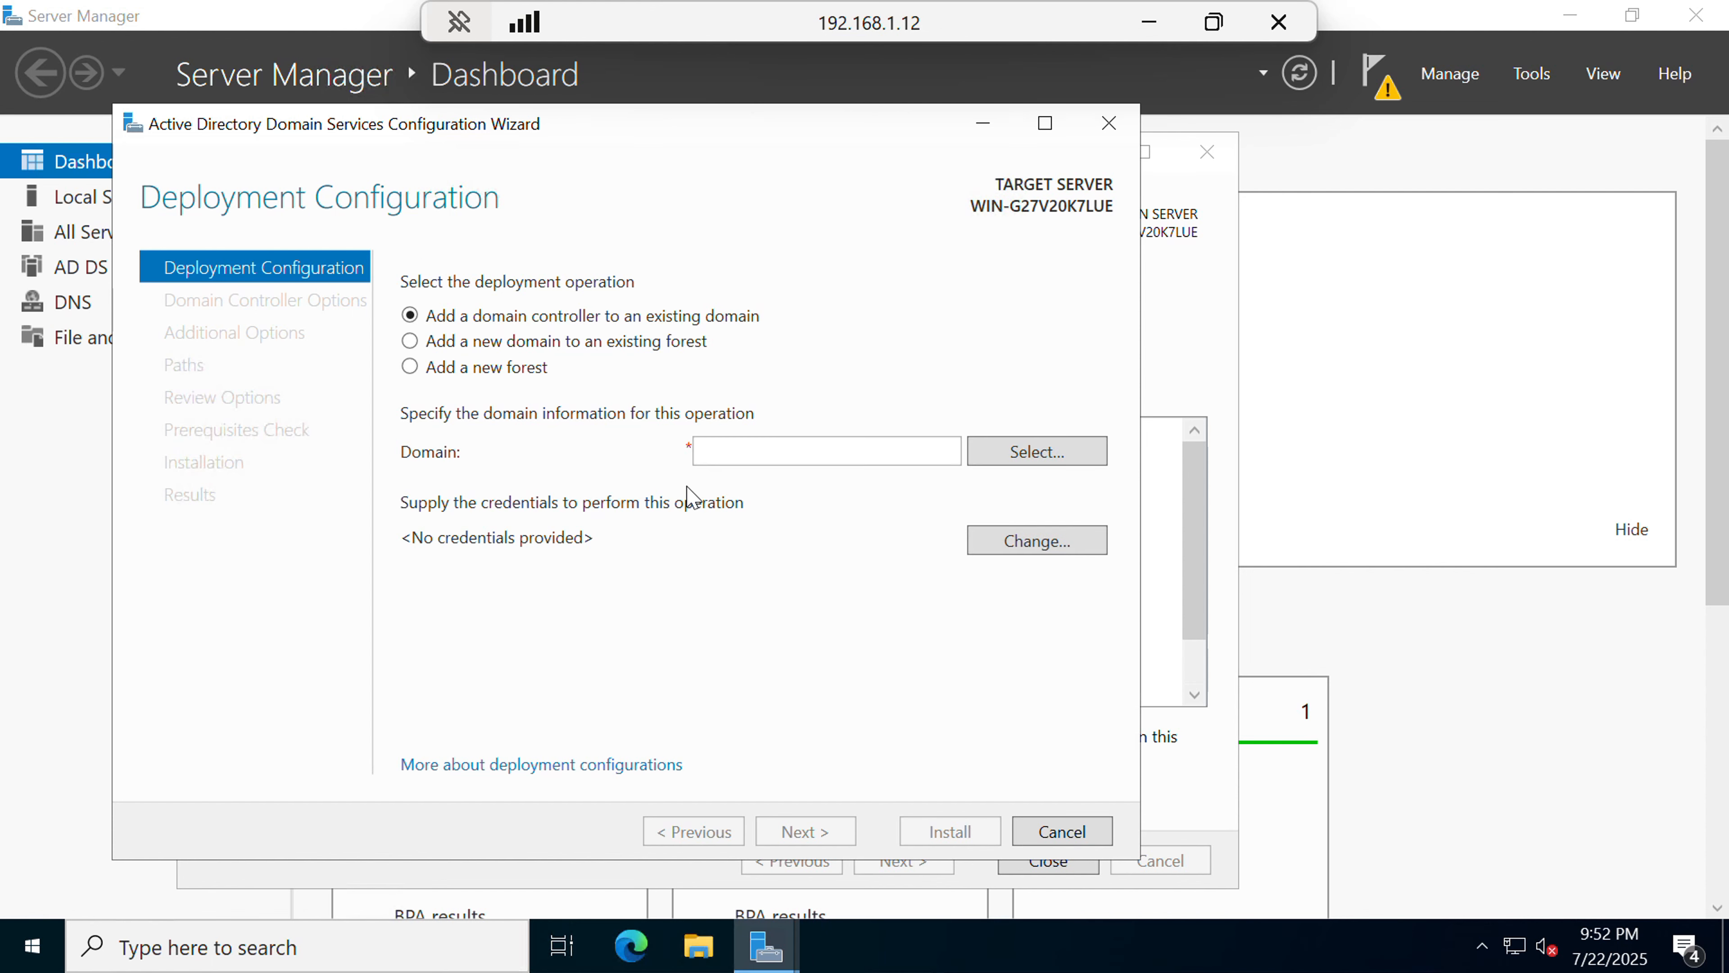
left_click(516, 368)
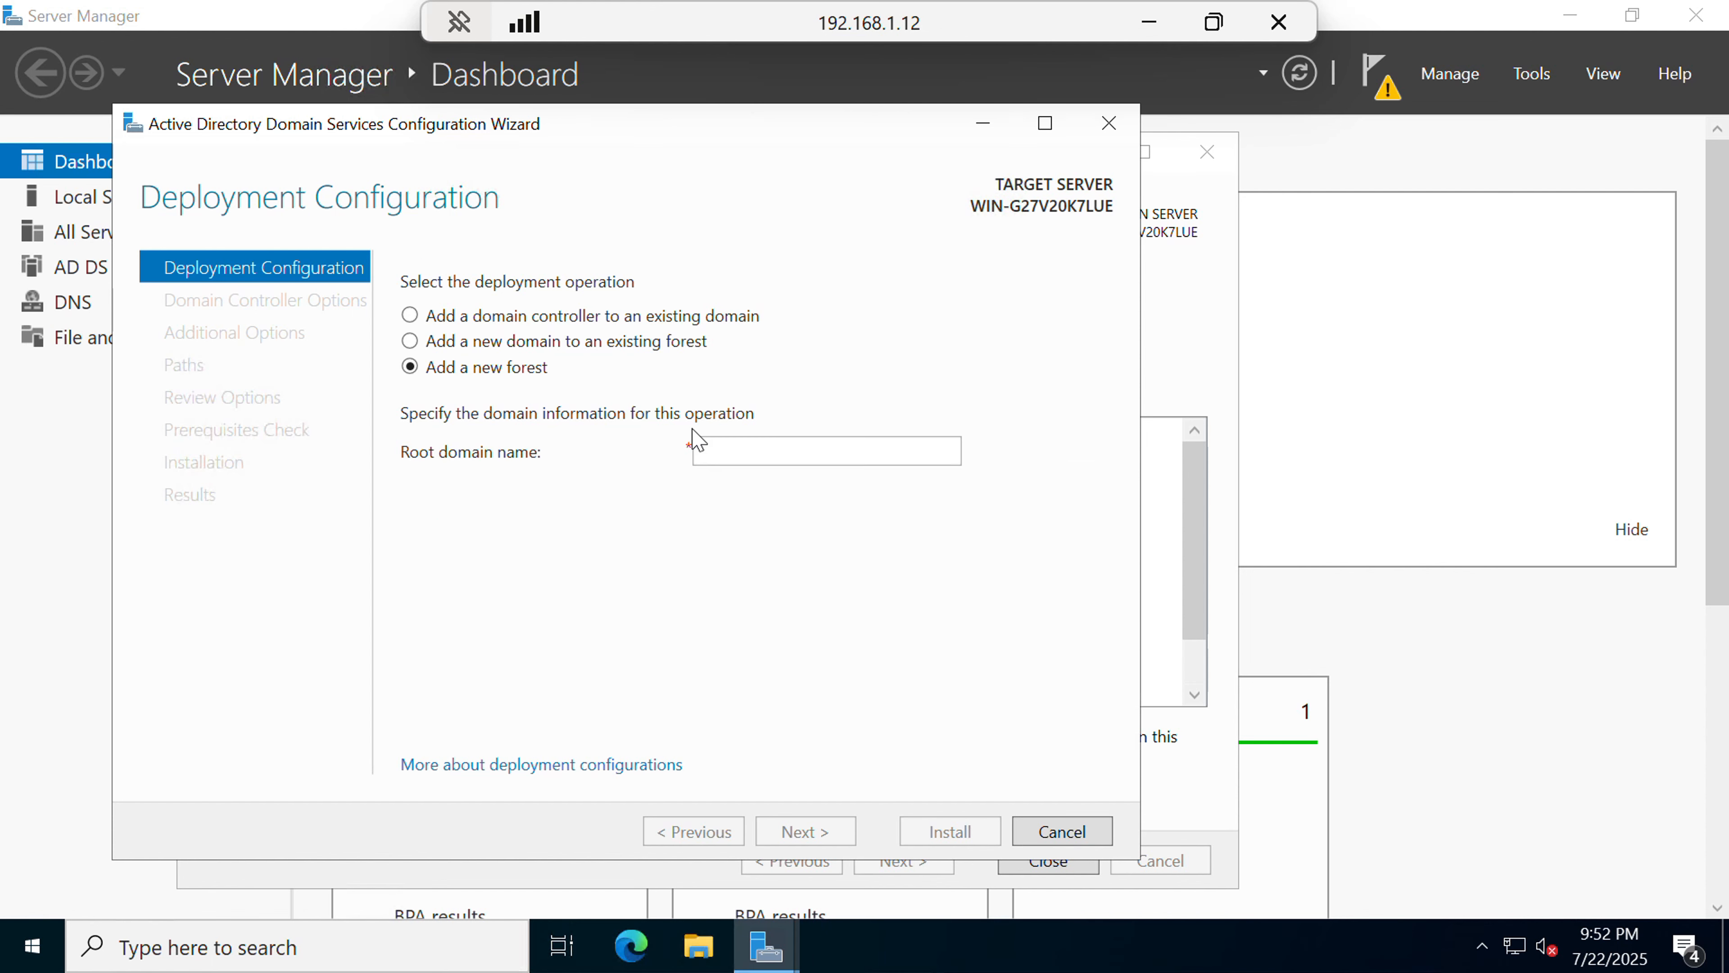
left_click(740, 449)
type("ne")
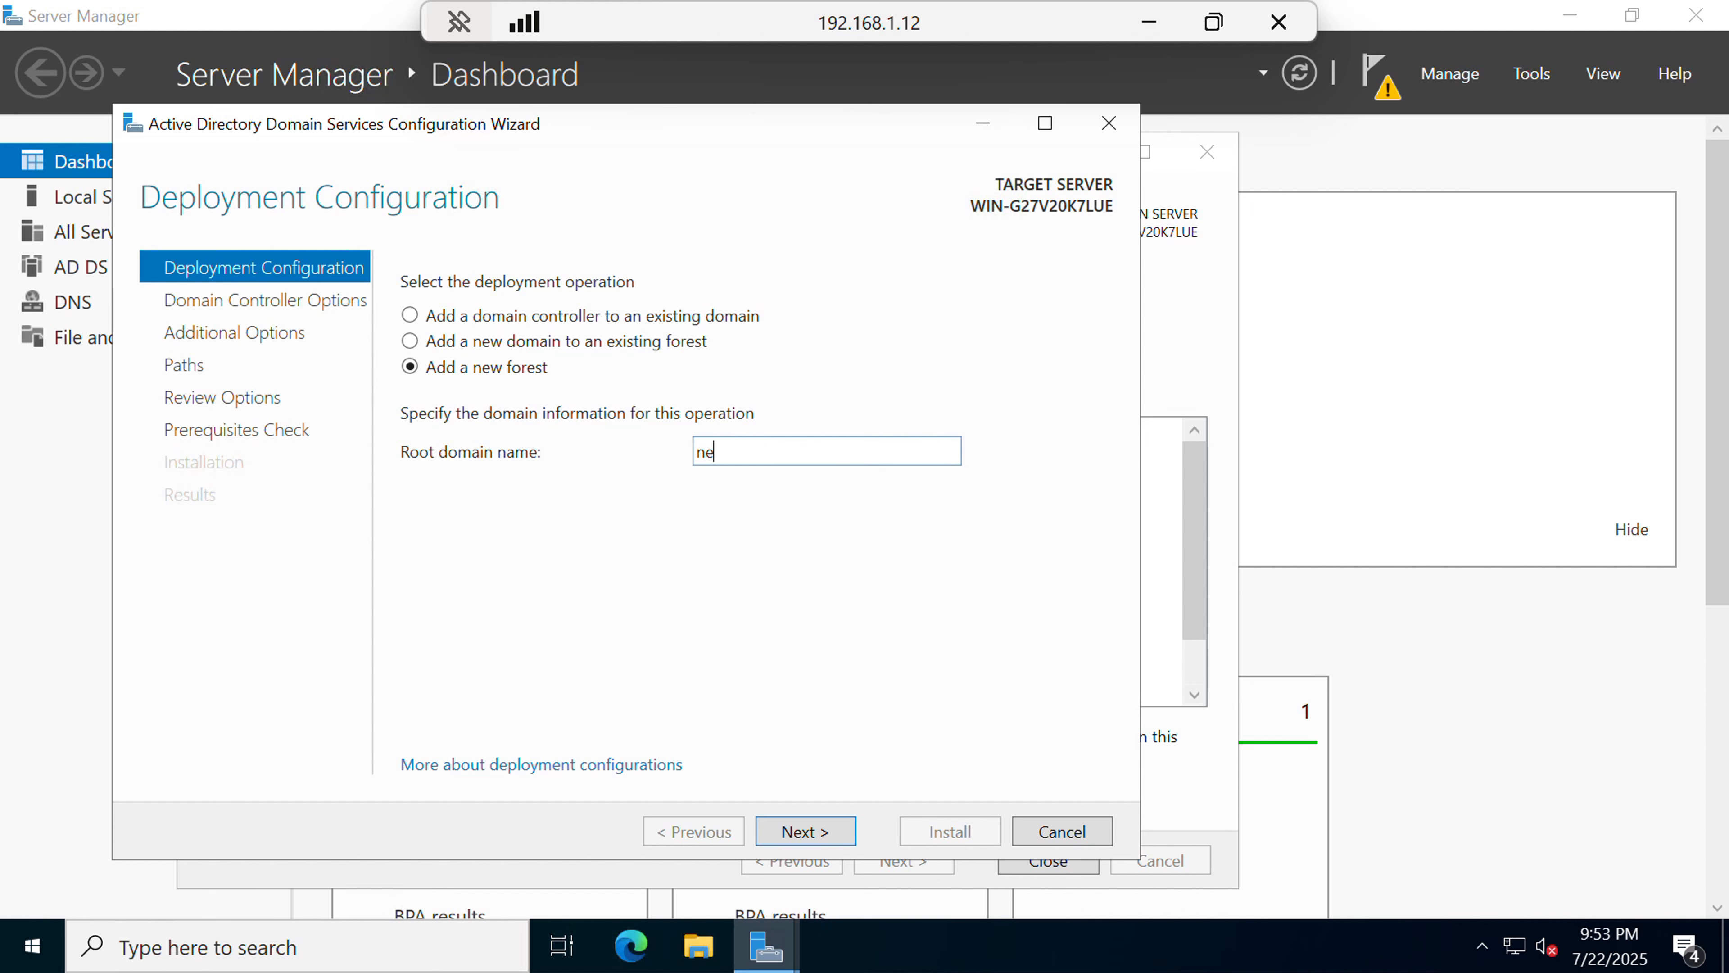
type("xtgen.com")
left_click(836, 835)
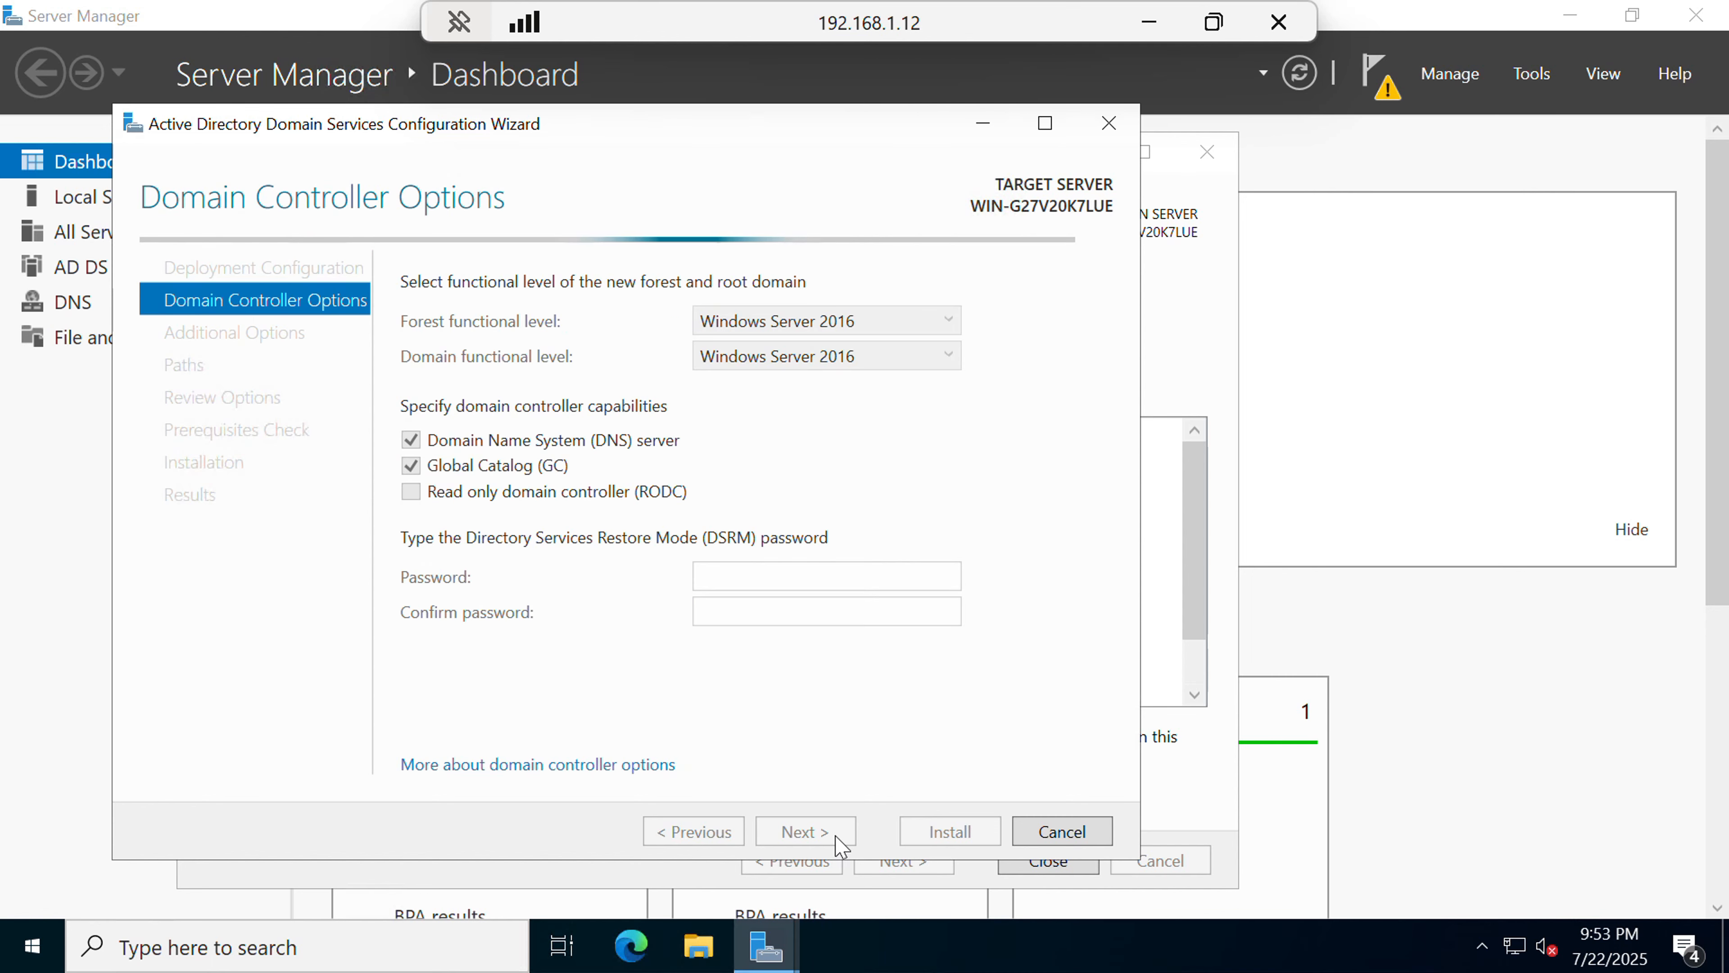
Step: Enter and confirm the Directory Services Restore Mode (DSRM) password, keeping the default domain controller options
left_click(795, 580)
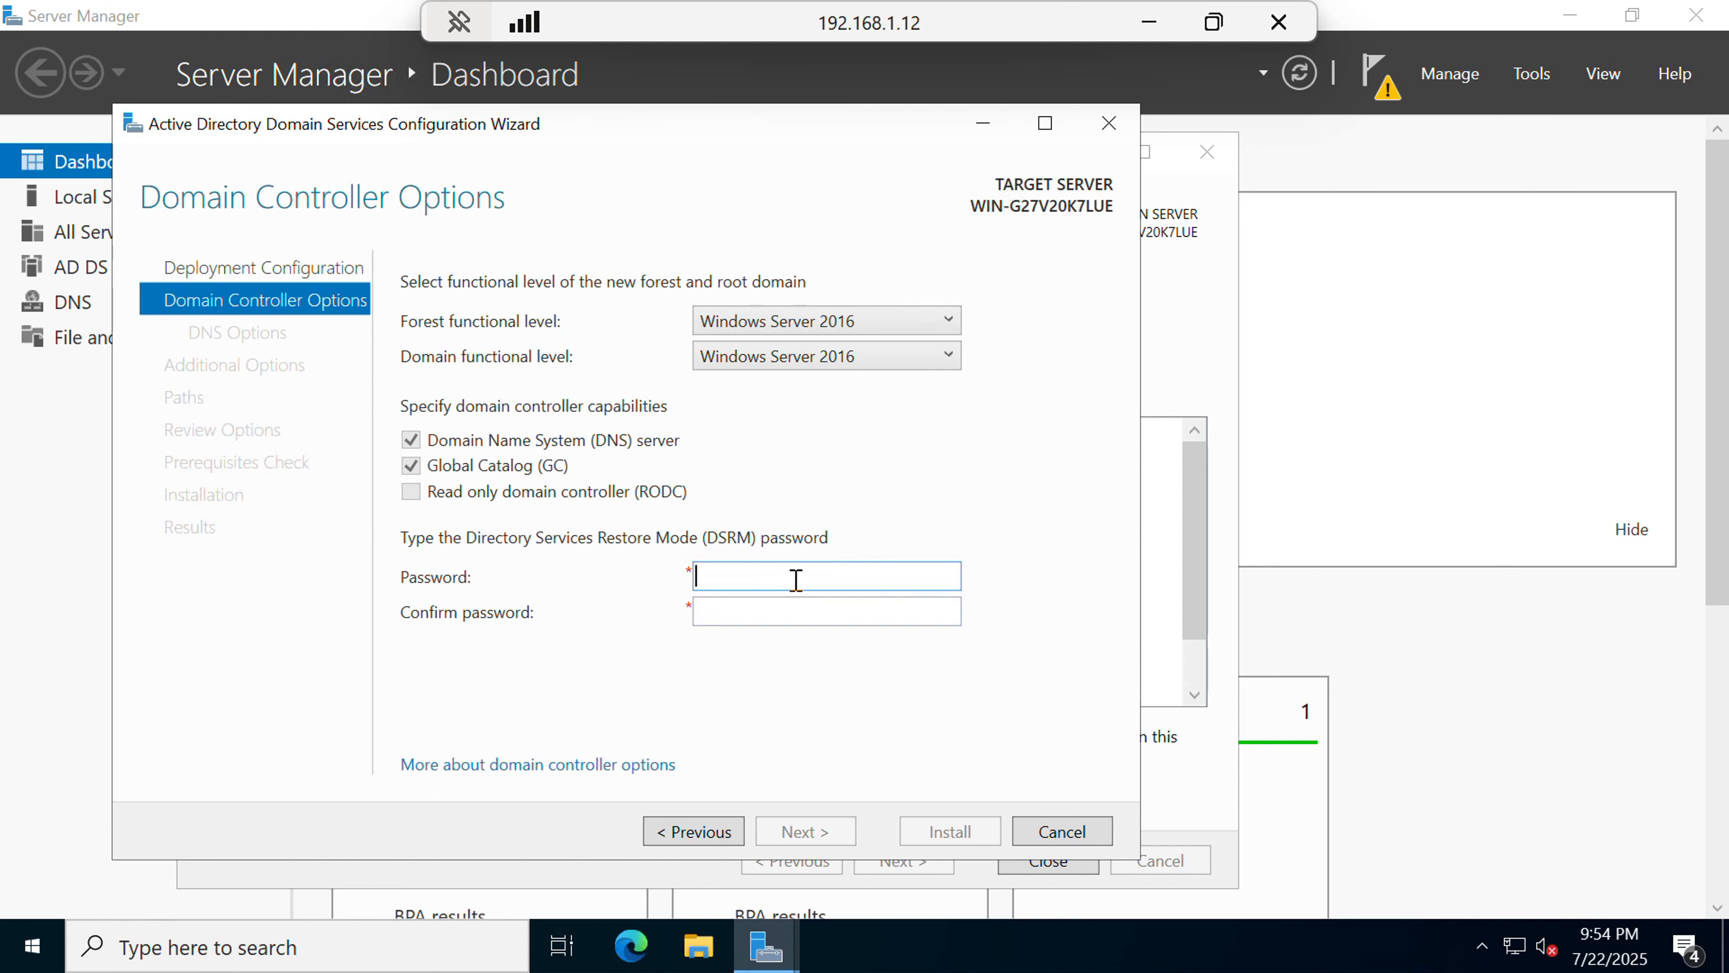
type("********")
key("Tab")
type("****")
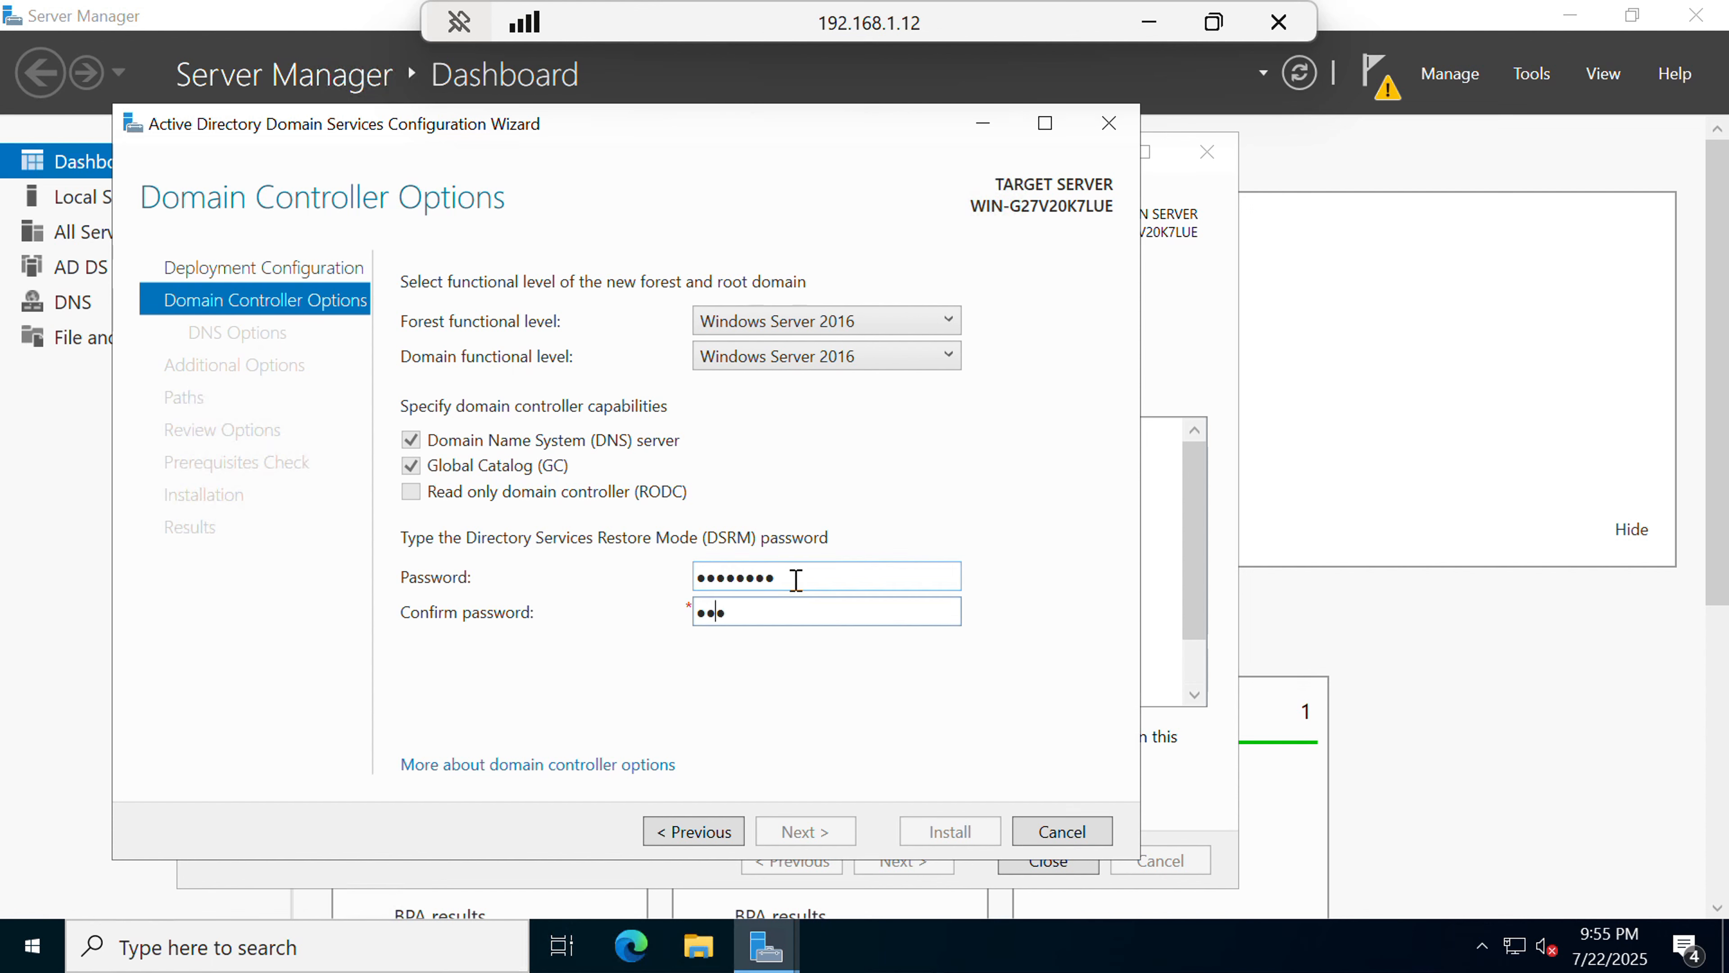
type("****")
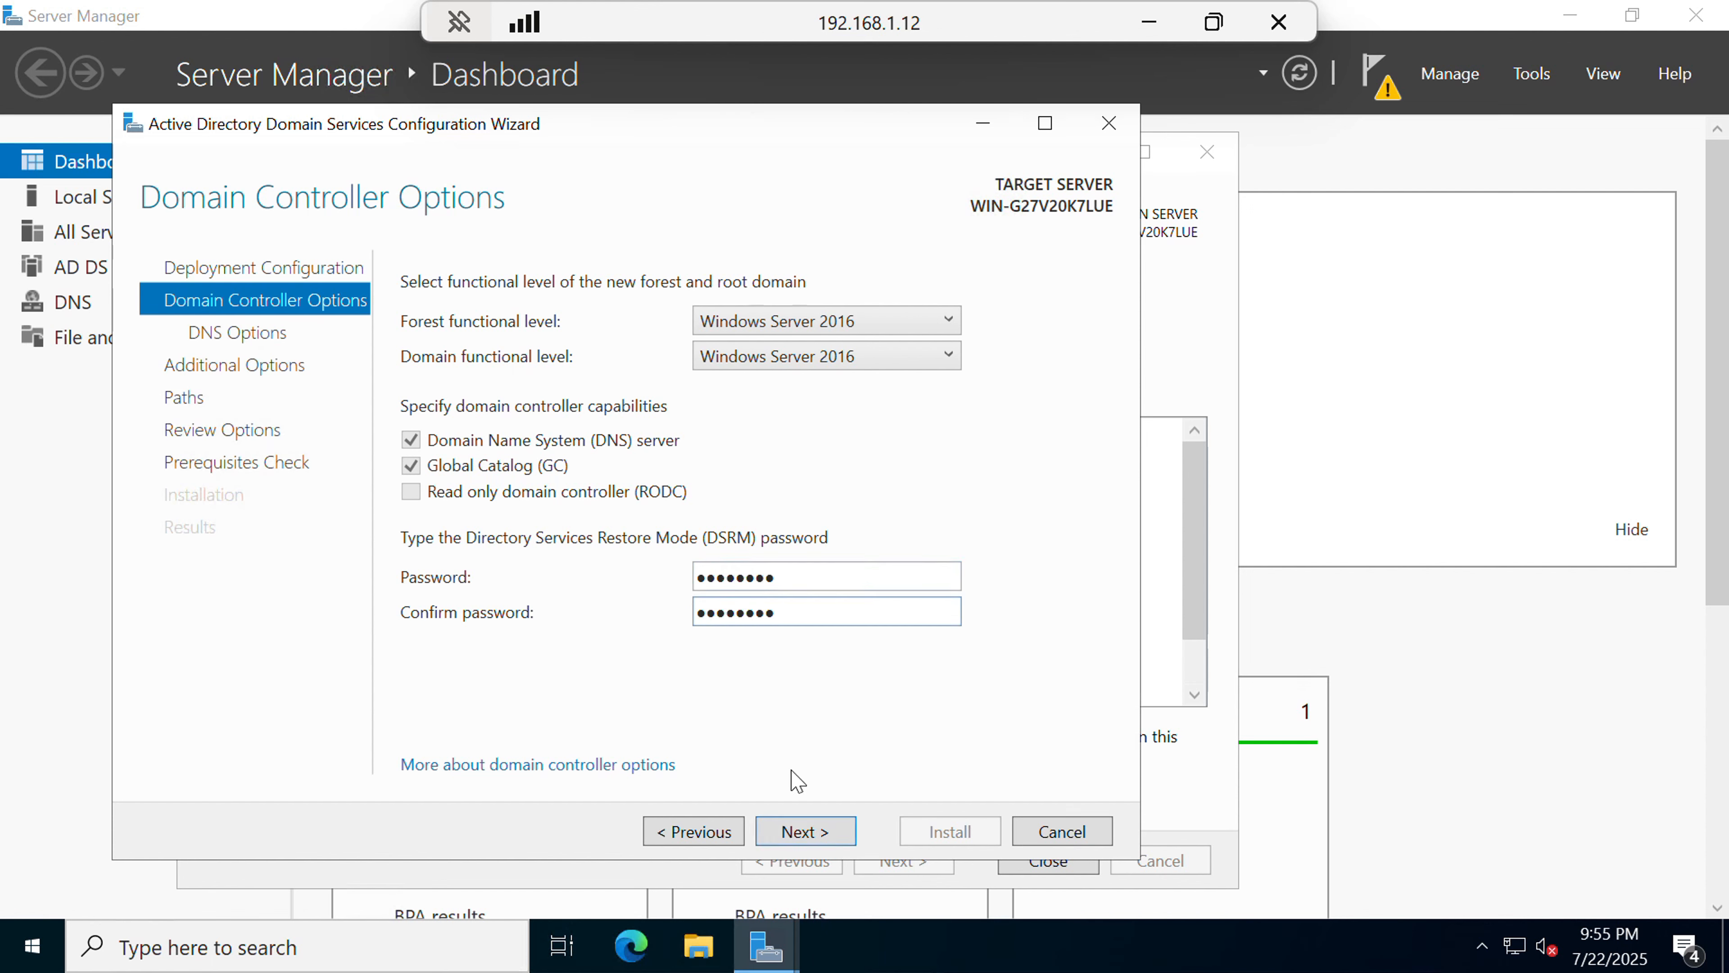
left_click(805, 832)
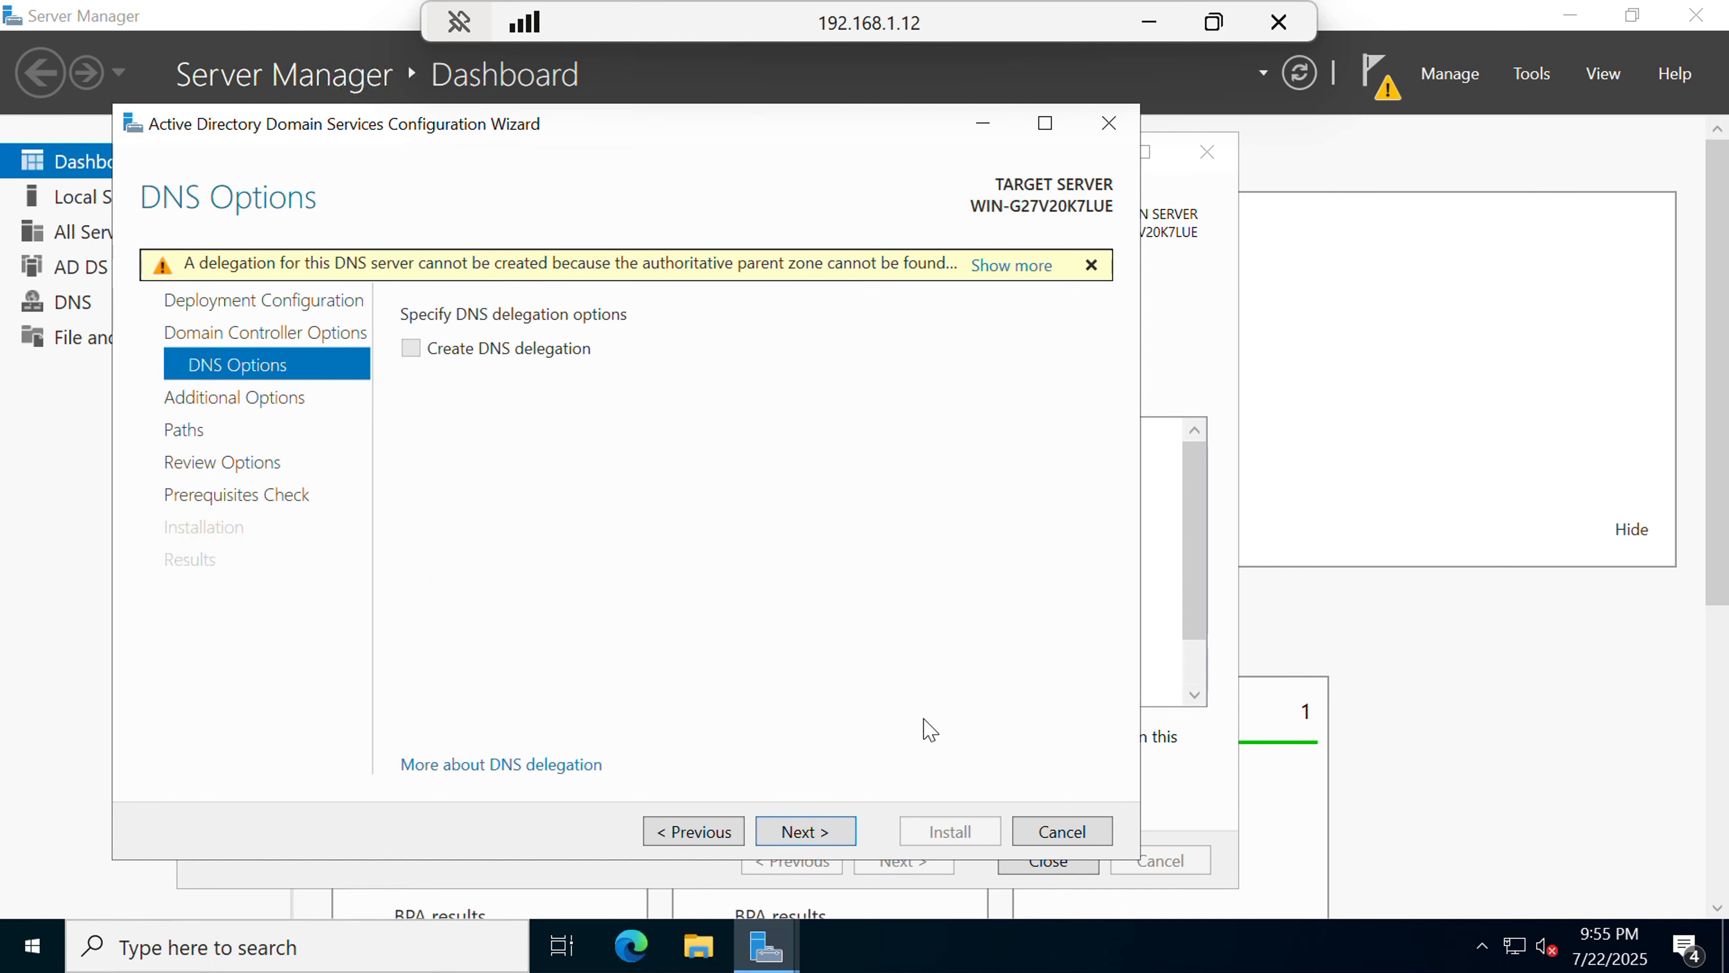
Step: Accept the default DNS, NetBIOS and path settings and install the domain controller configuration
left_click(853, 829)
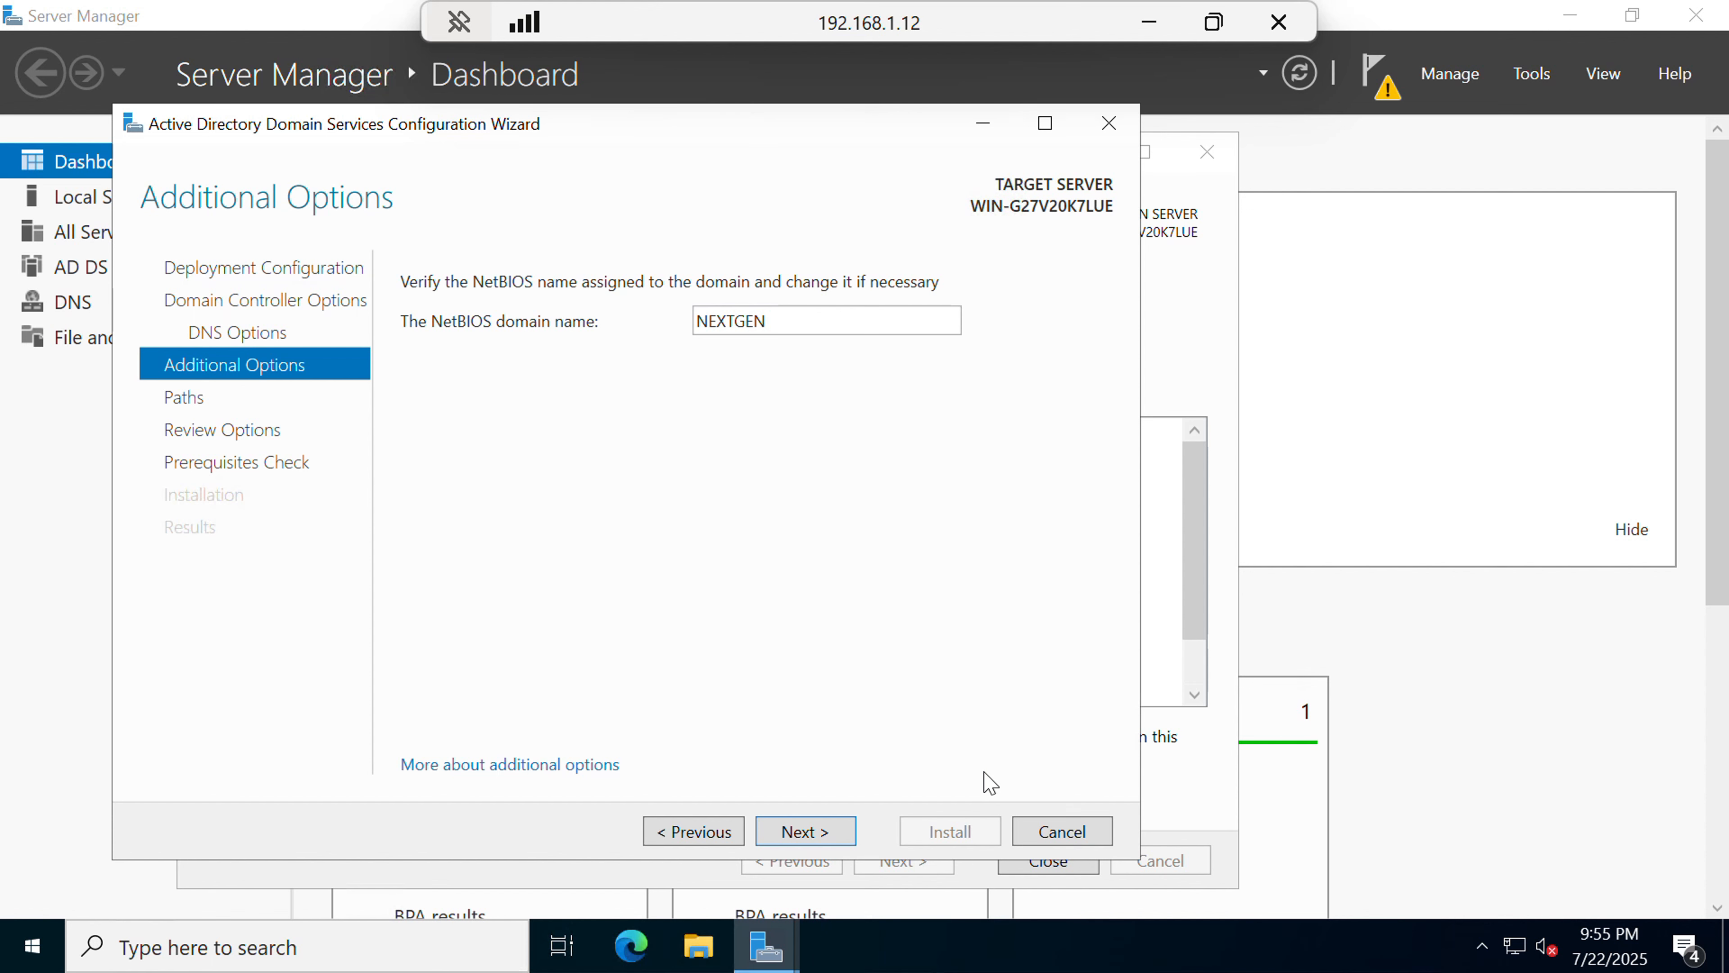
left_click(815, 832)
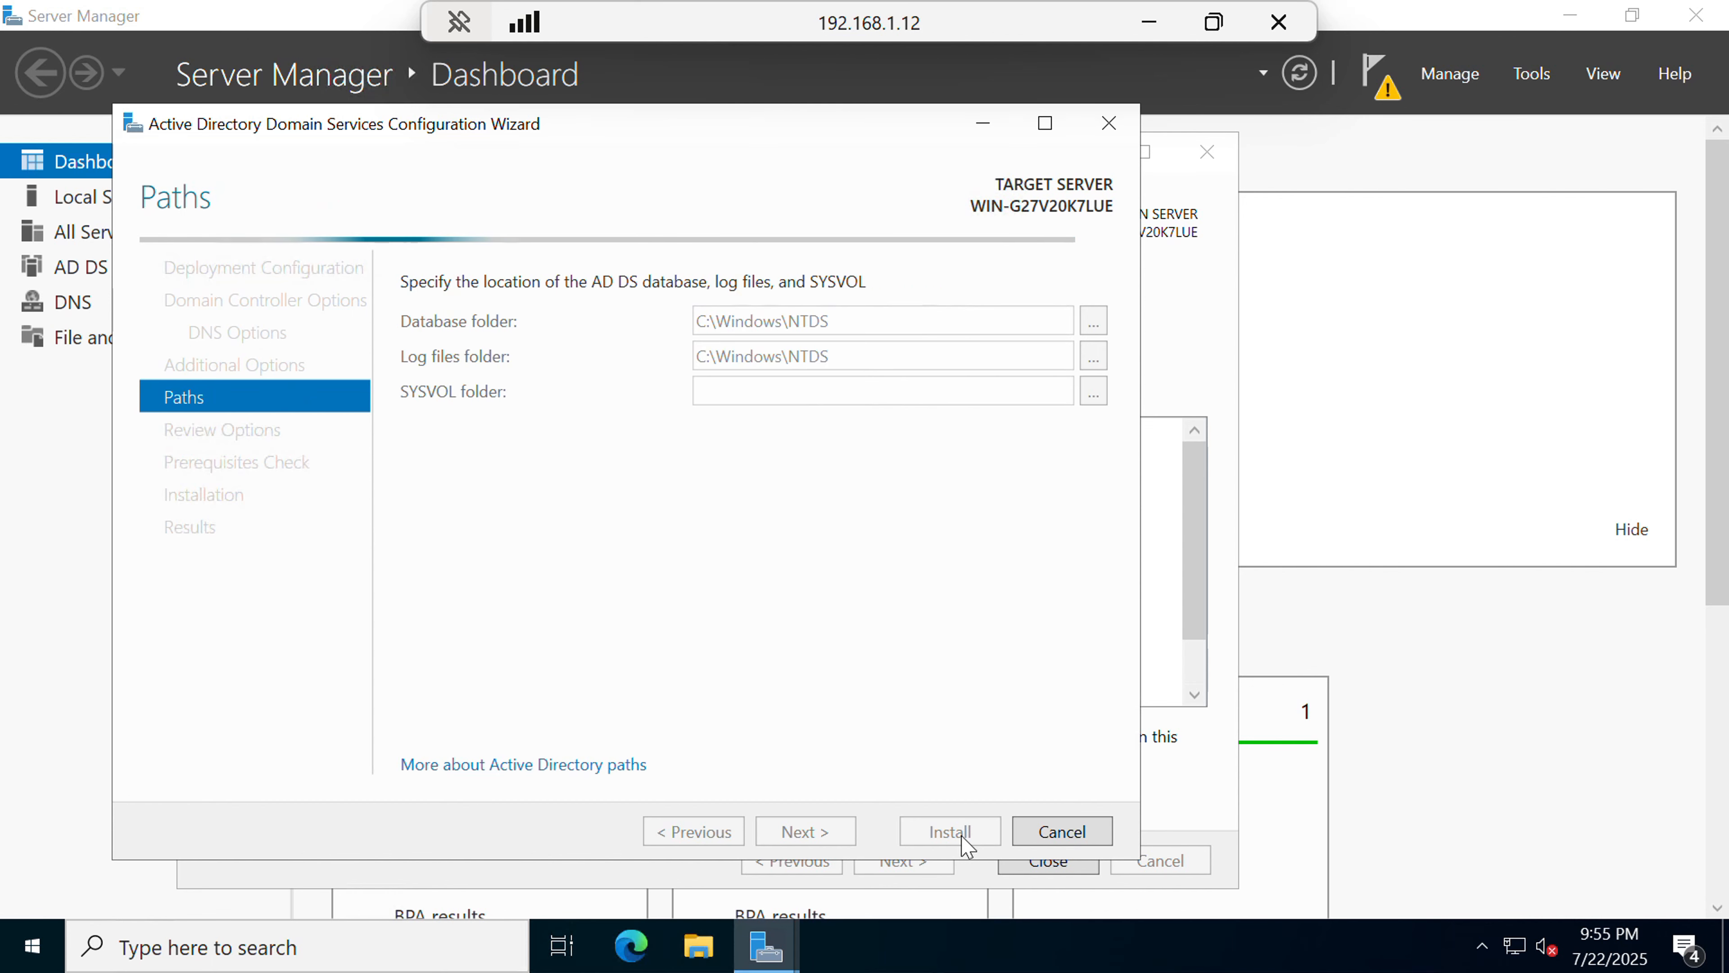
left_click(826, 835)
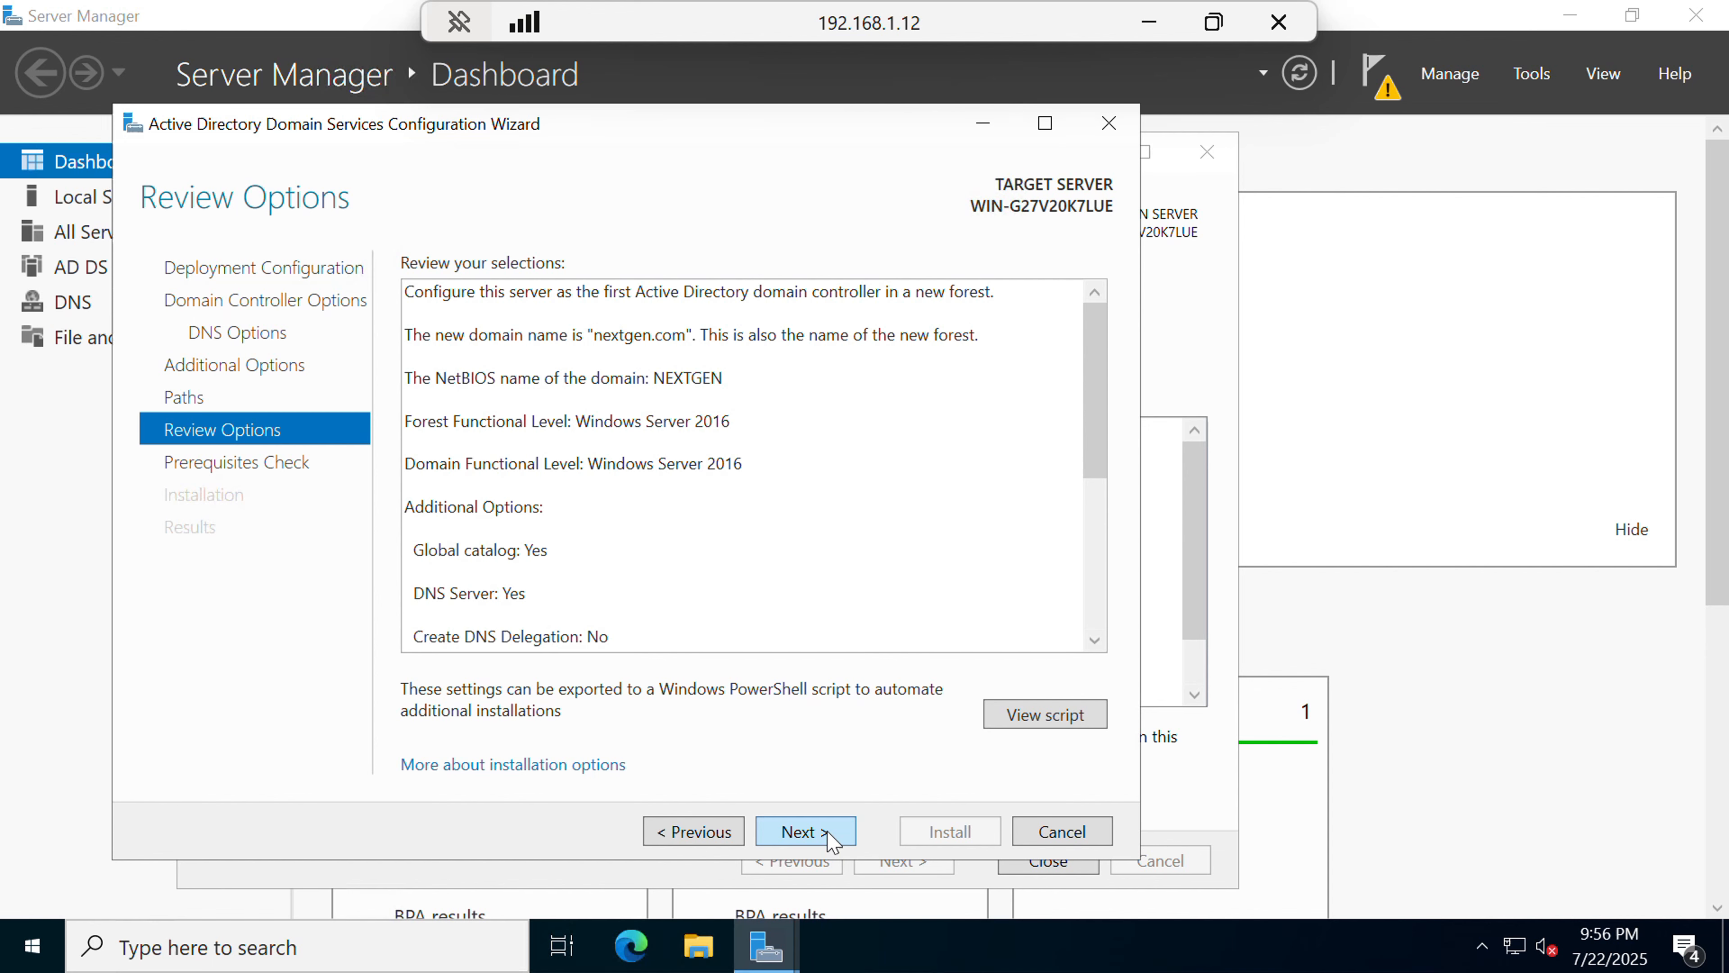
left_click(832, 841)
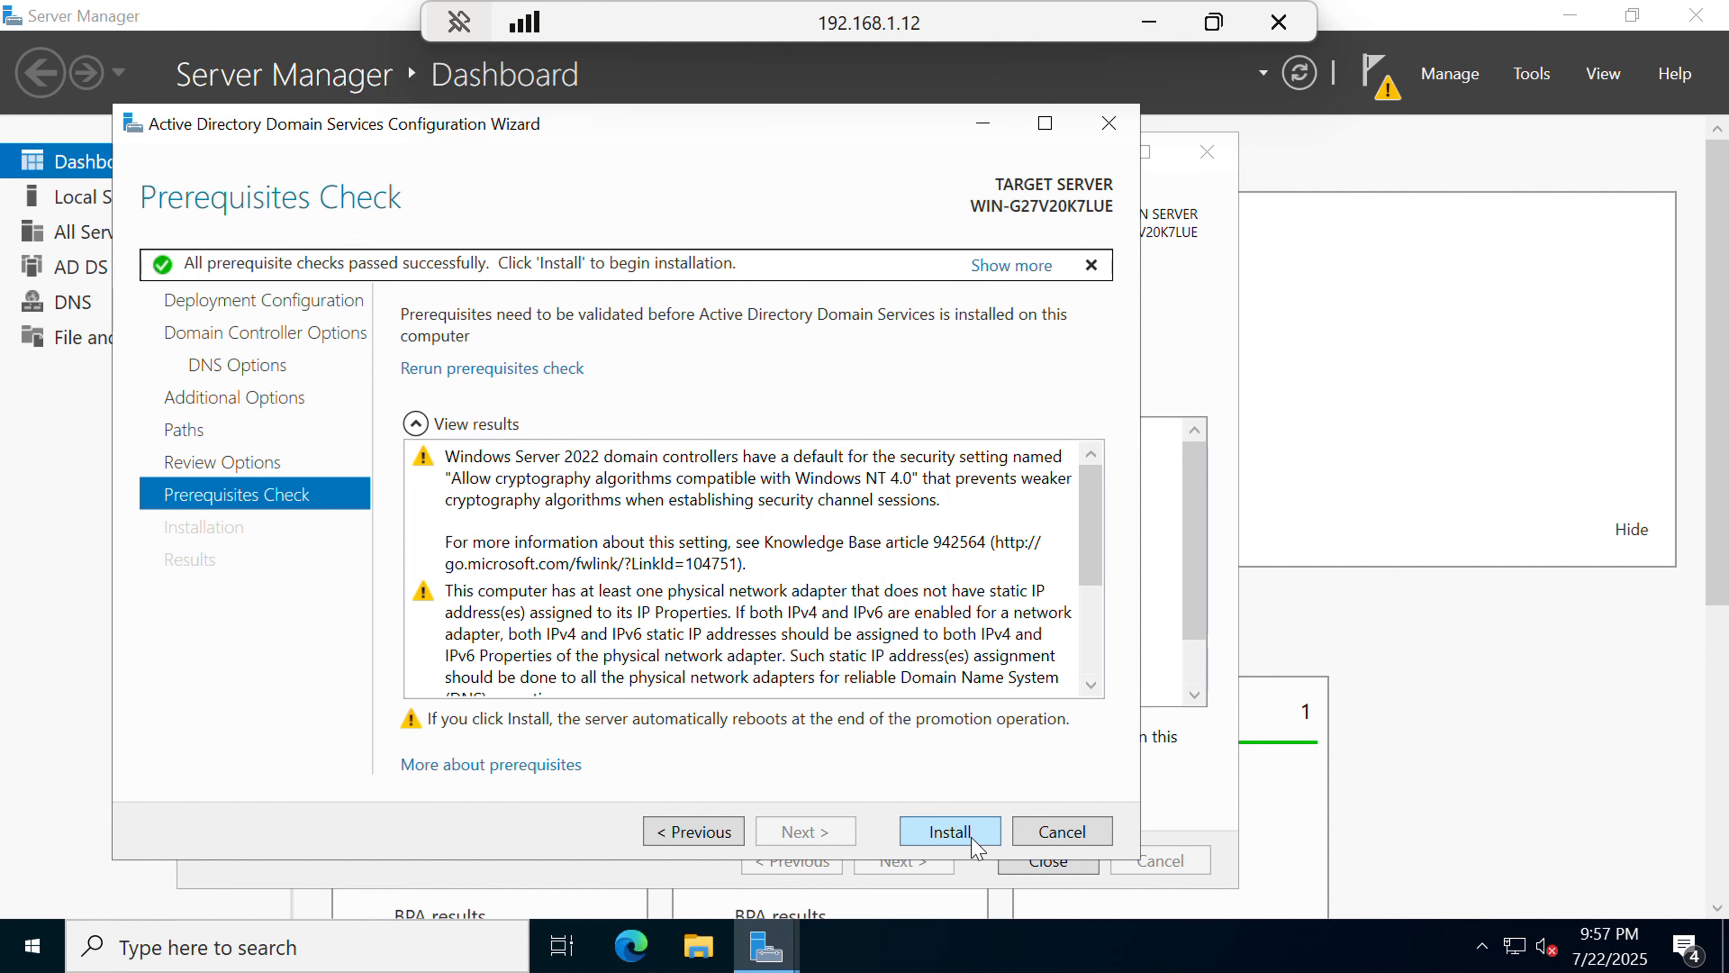
left_click(972, 839)
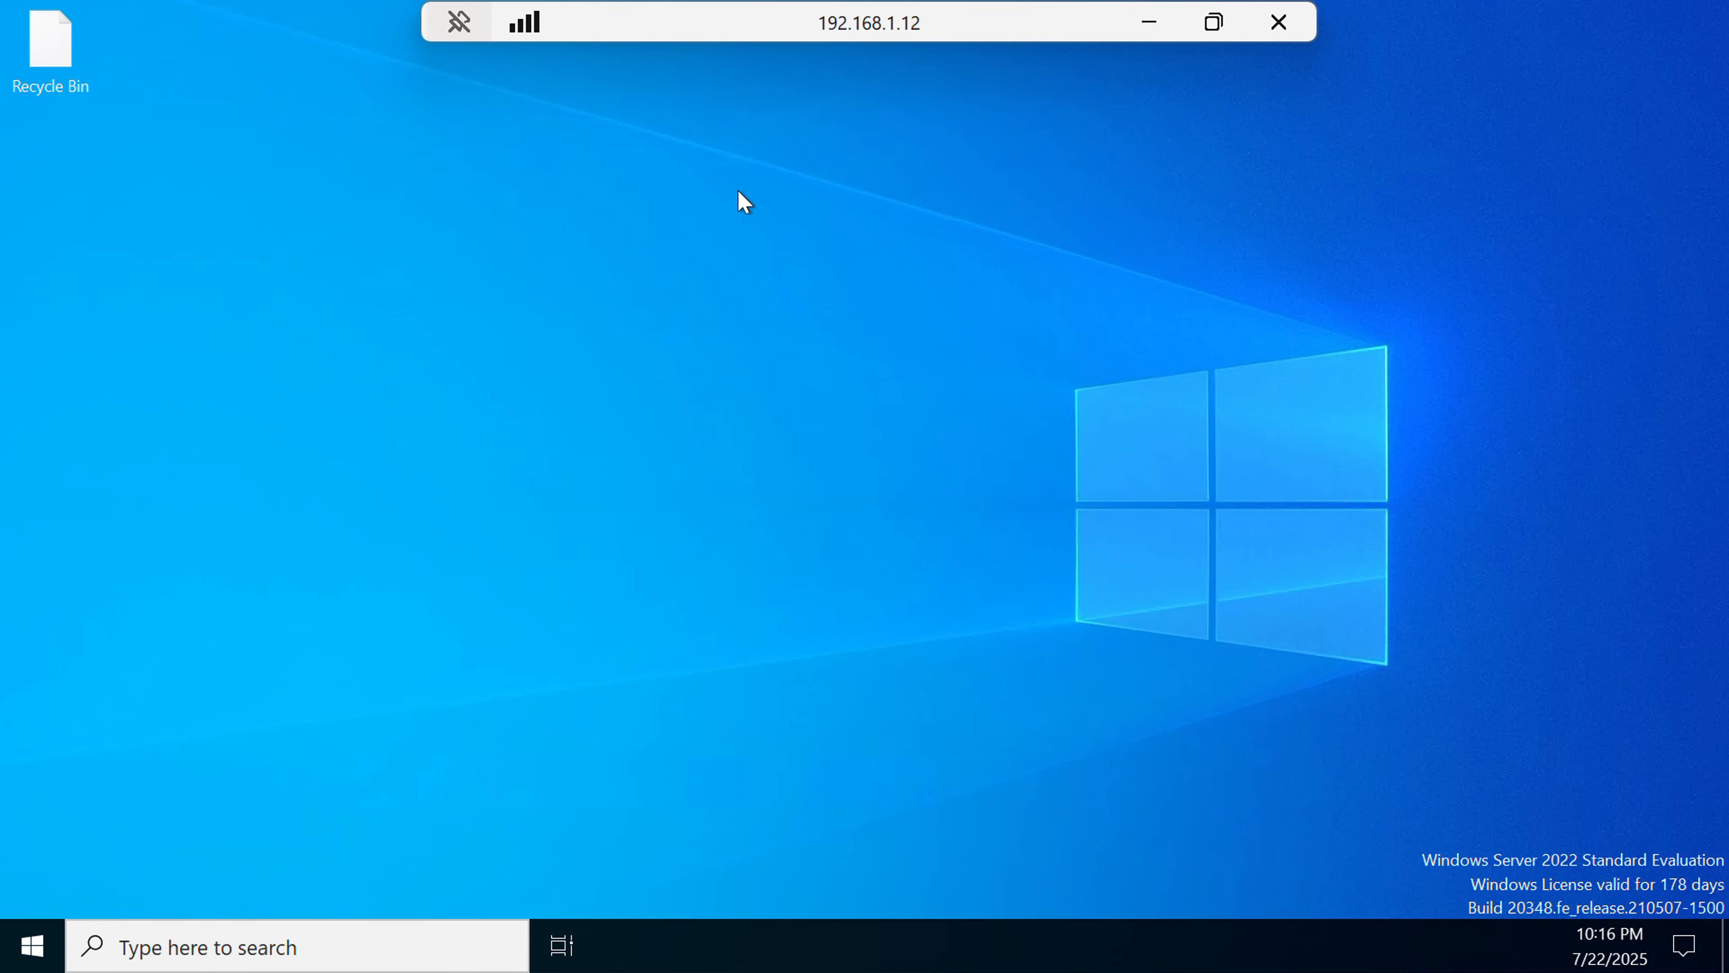
Step: Reopen Server Manager after the server restart and dismiss the Windows Admin Center notice
left_click(34, 945)
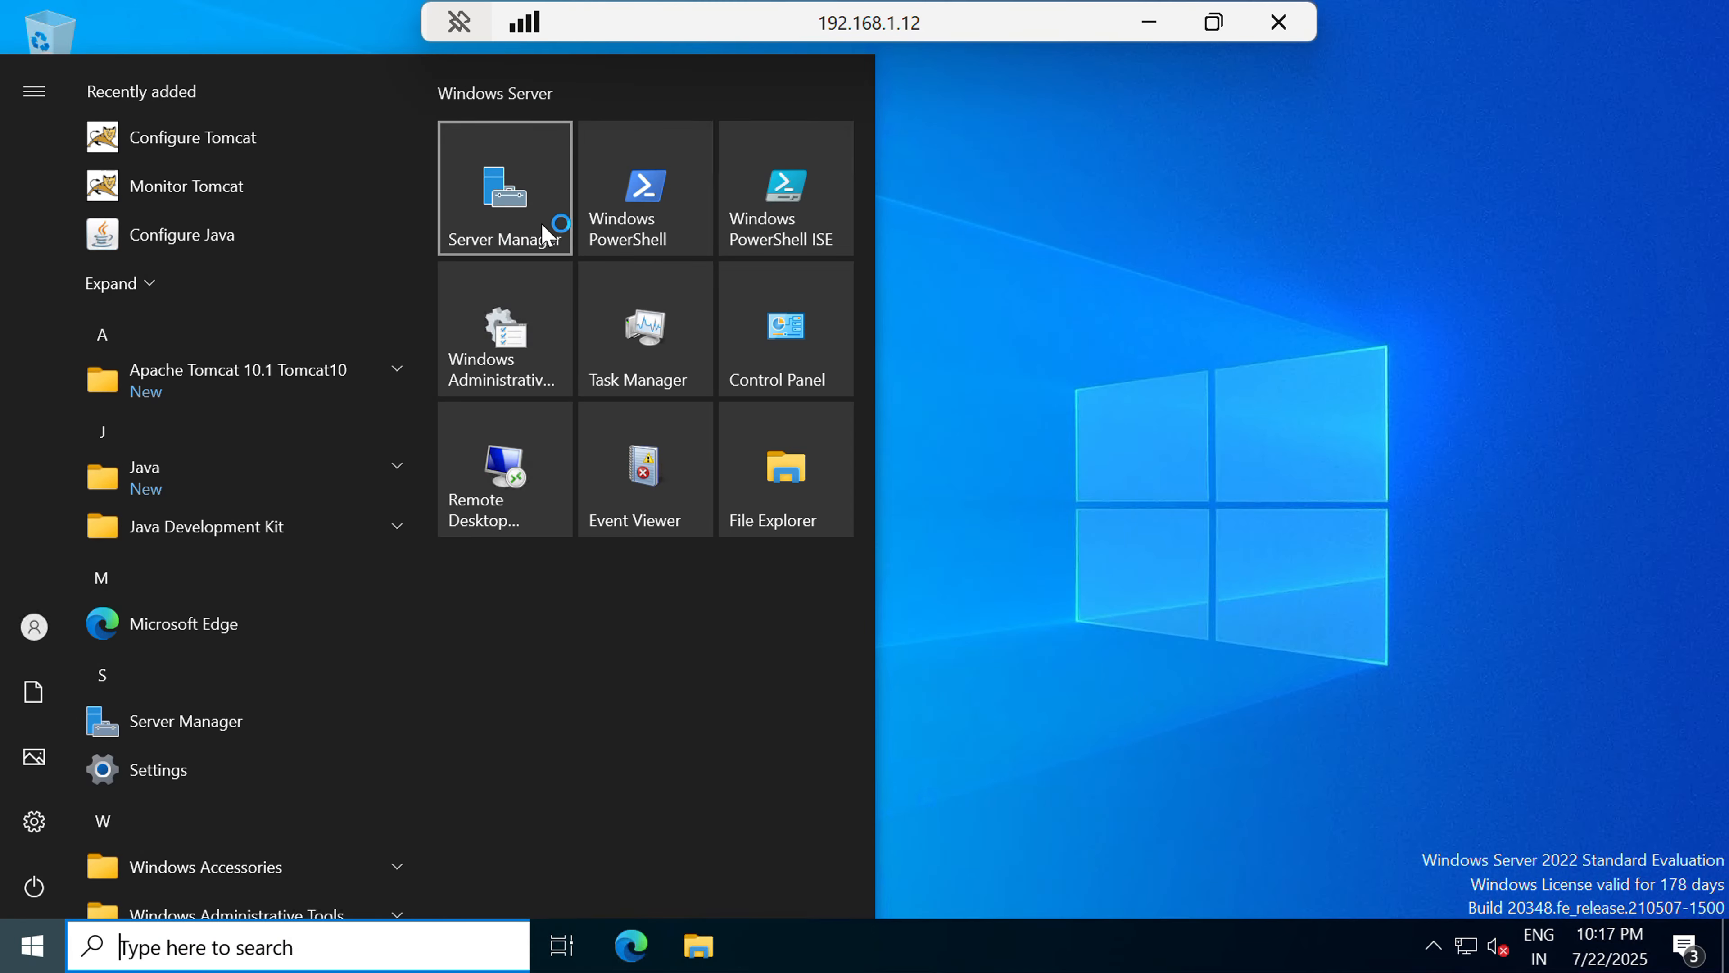
left_click(542, 225)
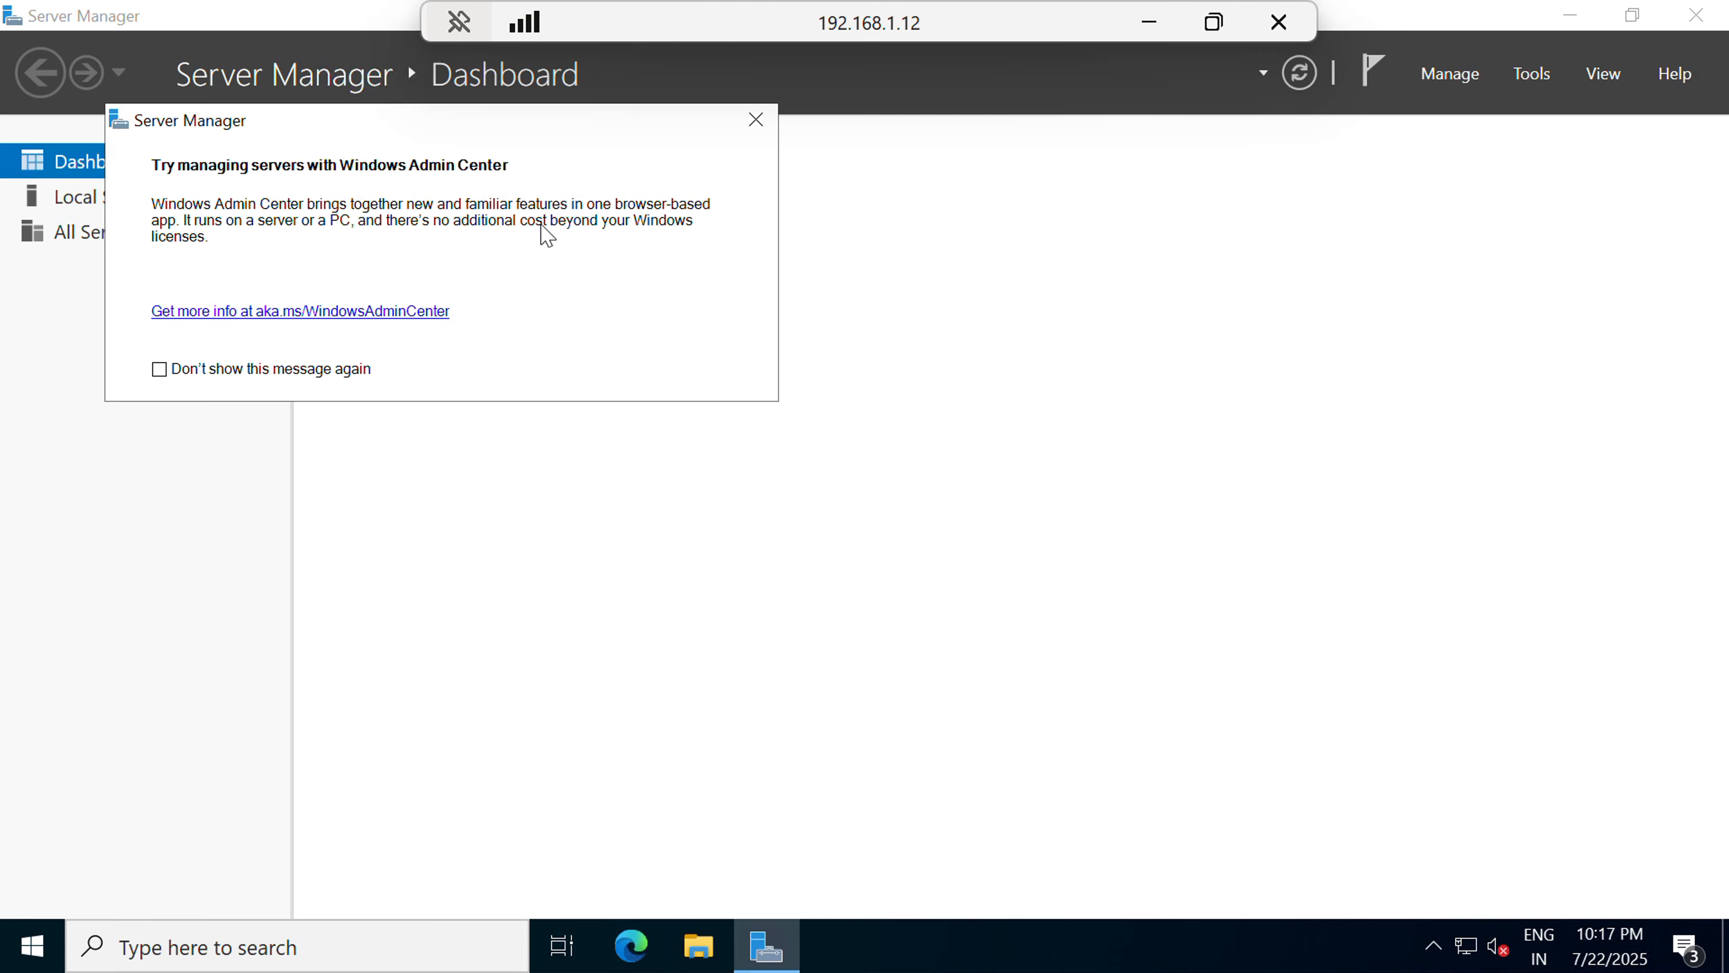
left_click(757, 120)
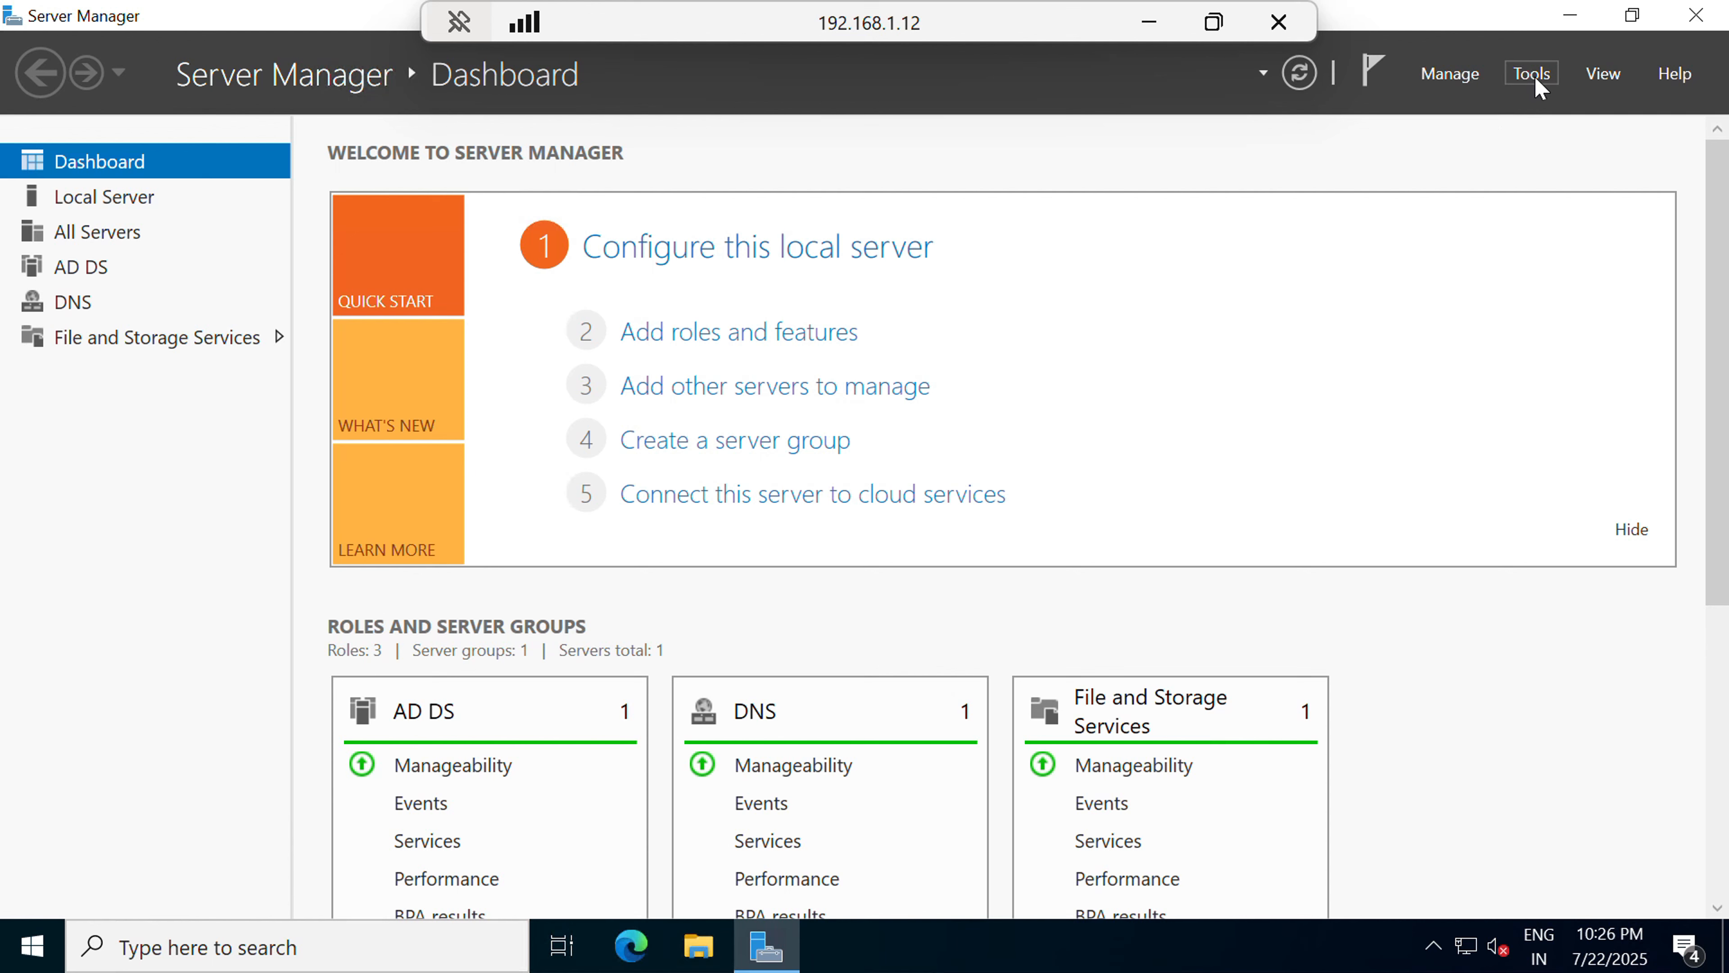
Step: Open Active Directory Users and Computers and expand the nextgen.com domain to check its contents
left_click(1536, 78)
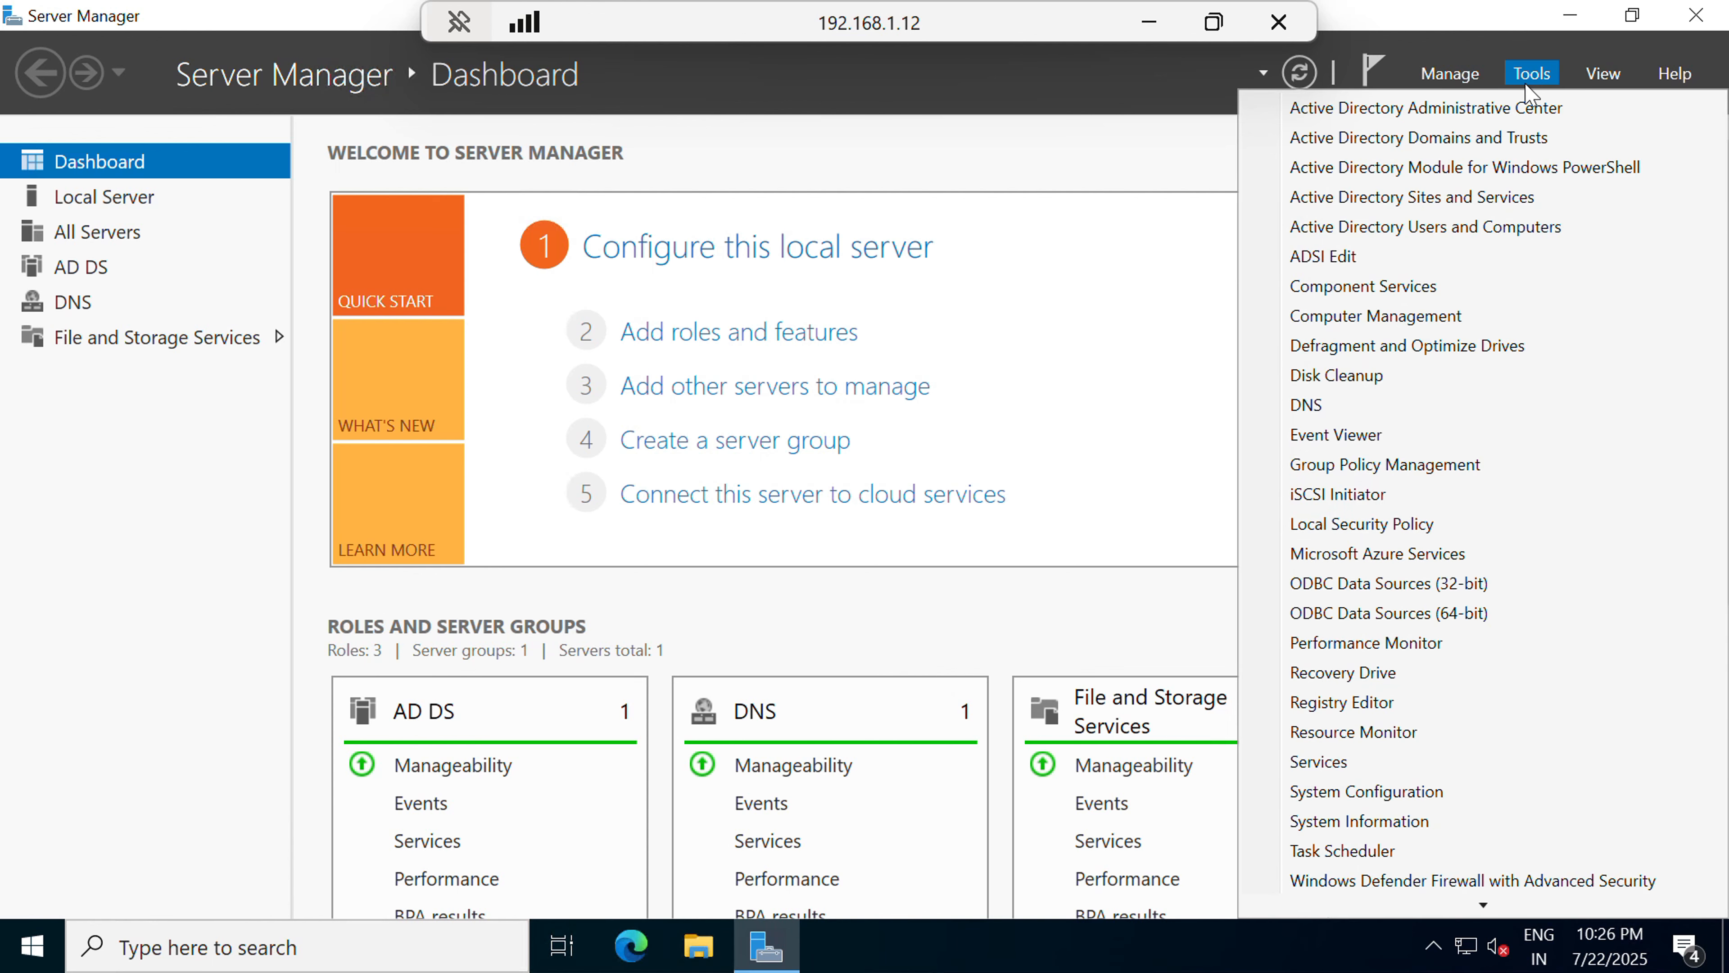
left_click(1471, 231)
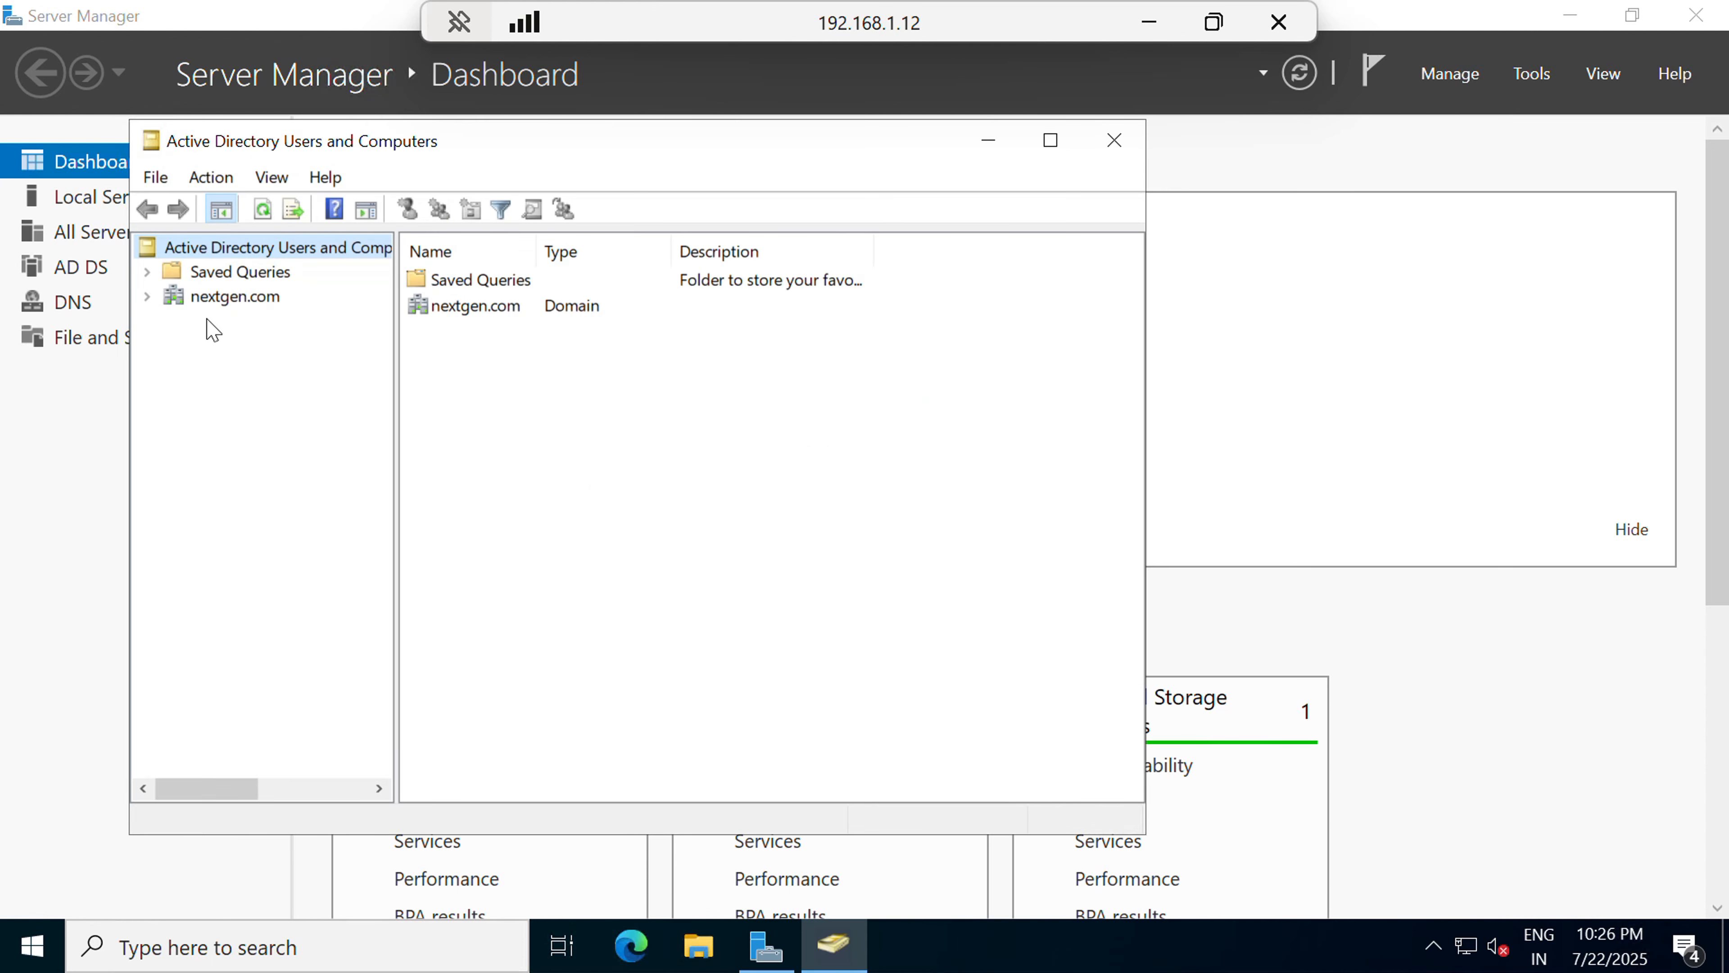
left_click(146, 296)
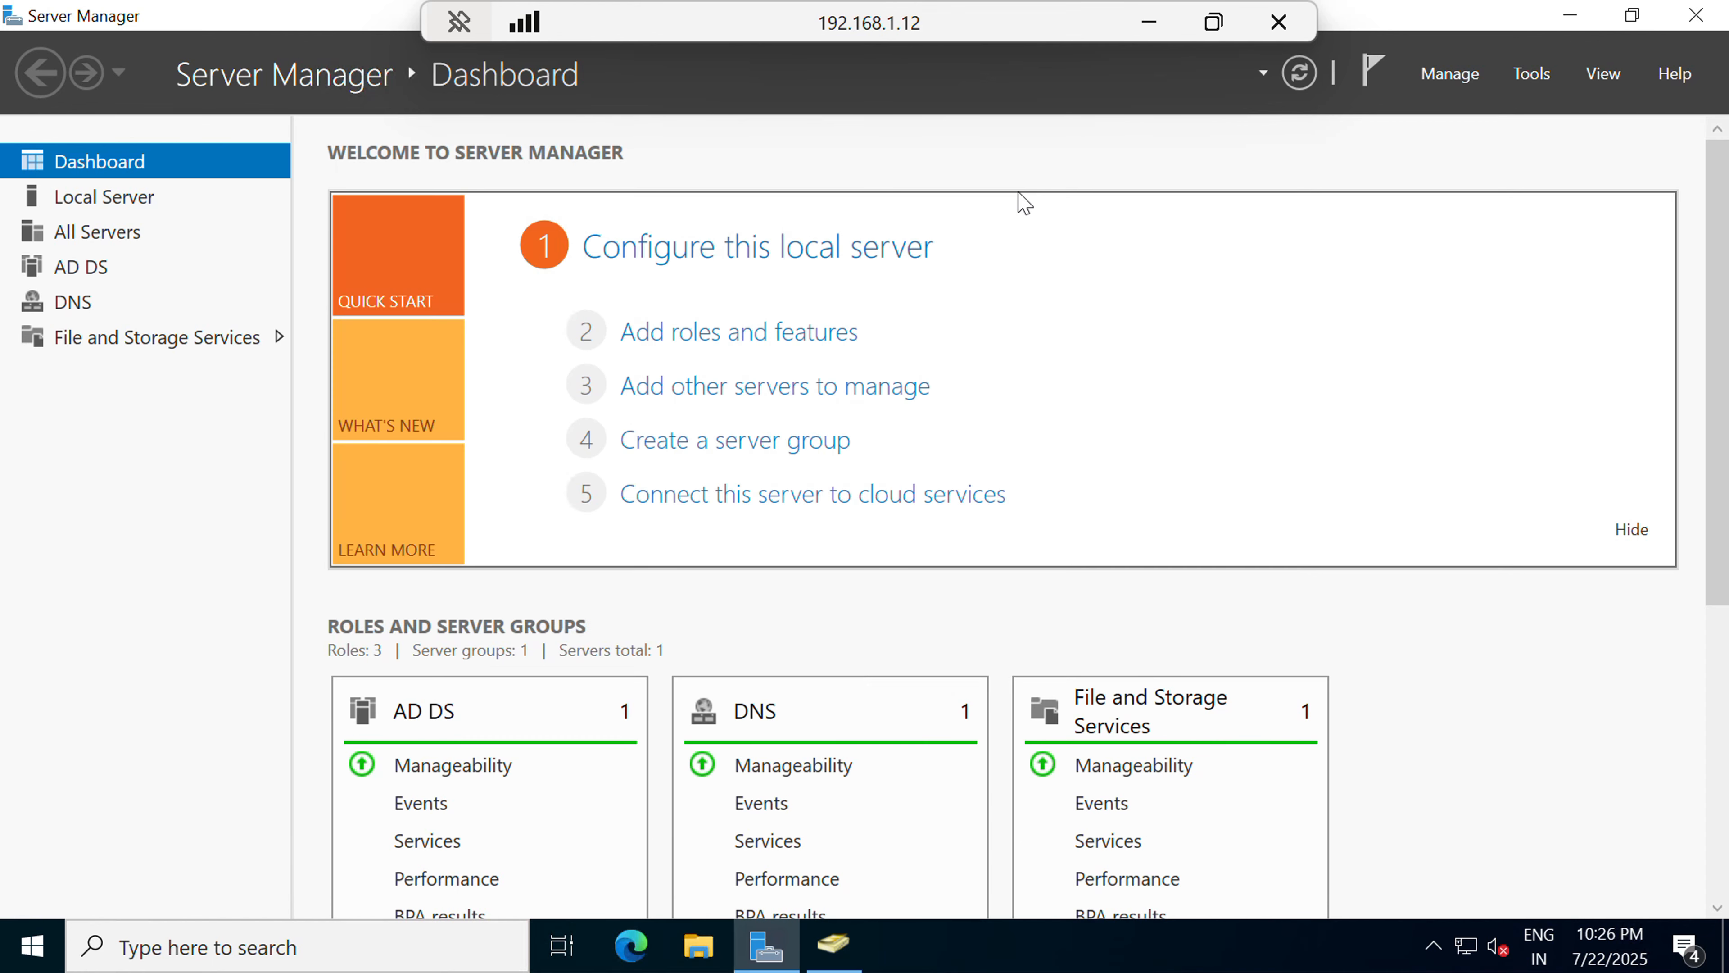
Step: Open DNS Manager from Server Manager and expand the server's Forward Lookup Zones to check the nextgen.com zones
left_click(1532, 74)
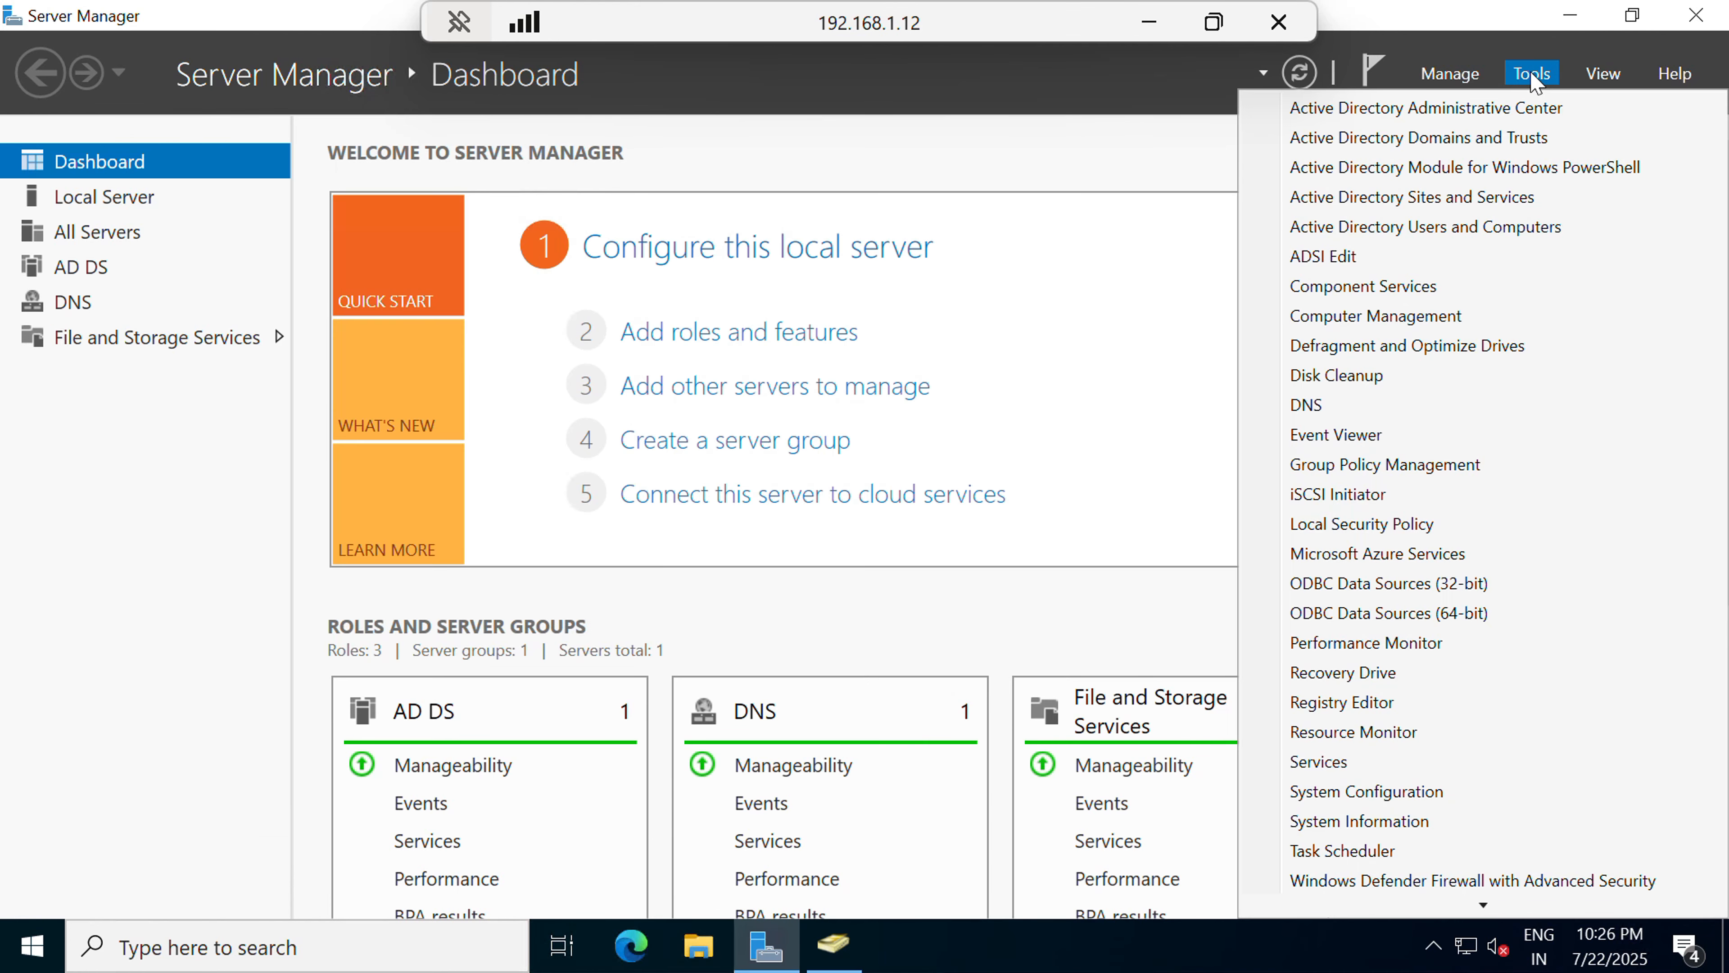
left_click(1306, 405)
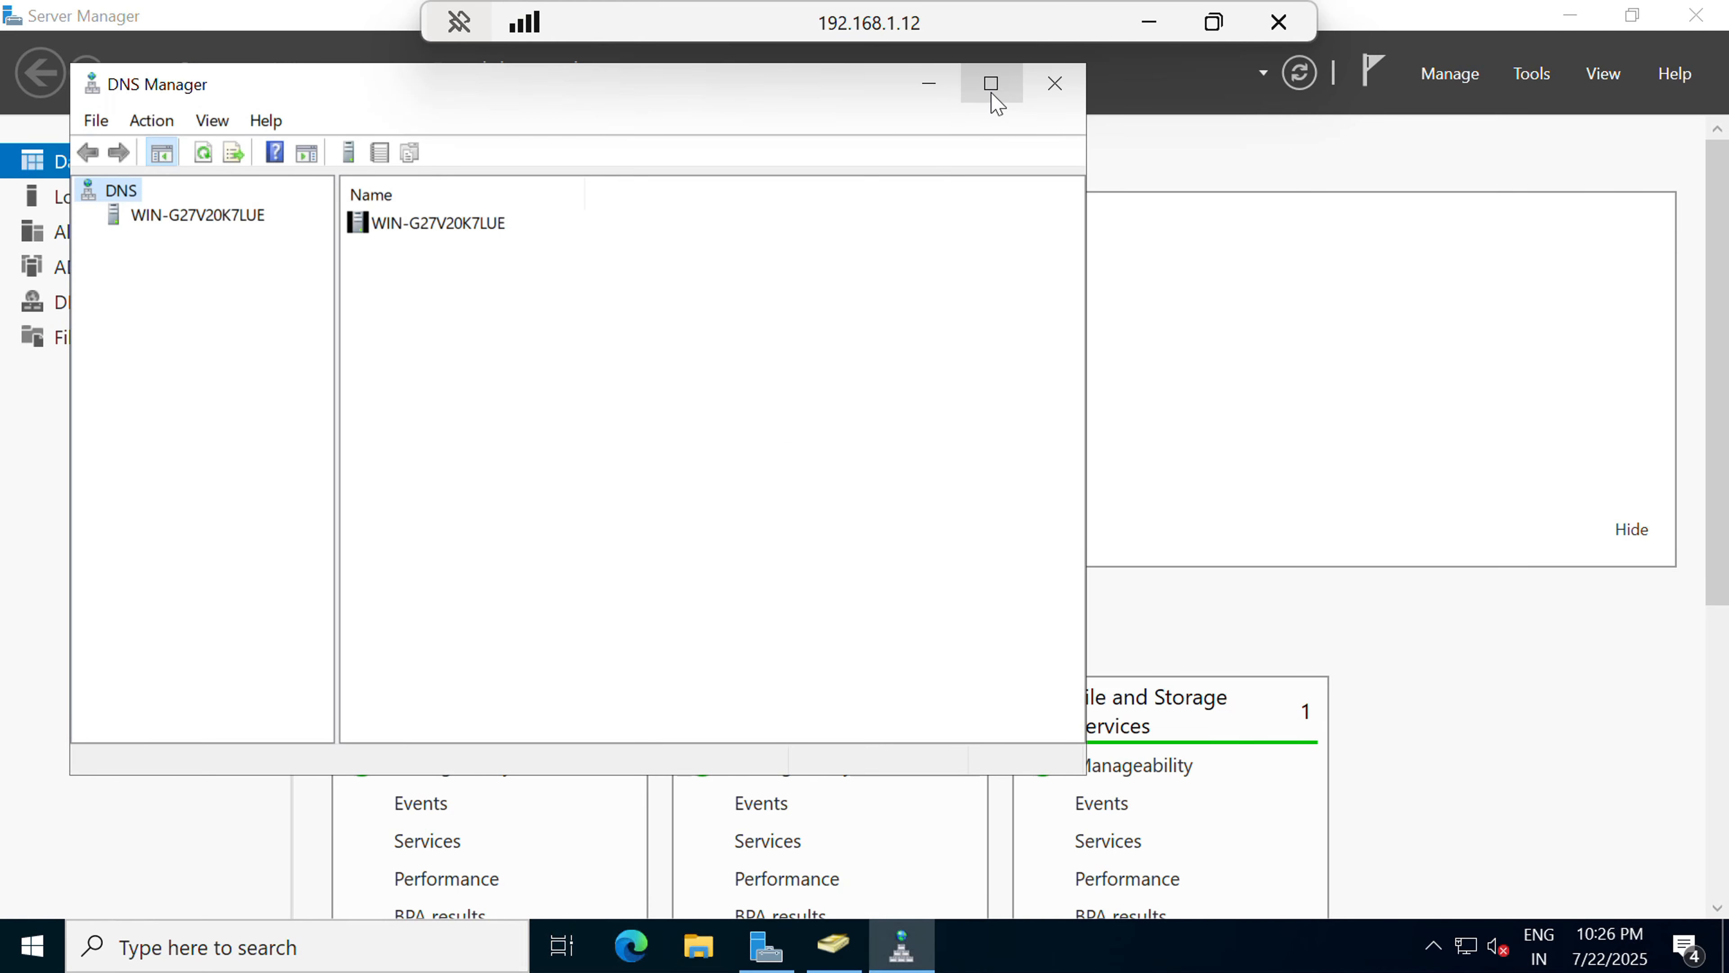
left_click(153, 217)
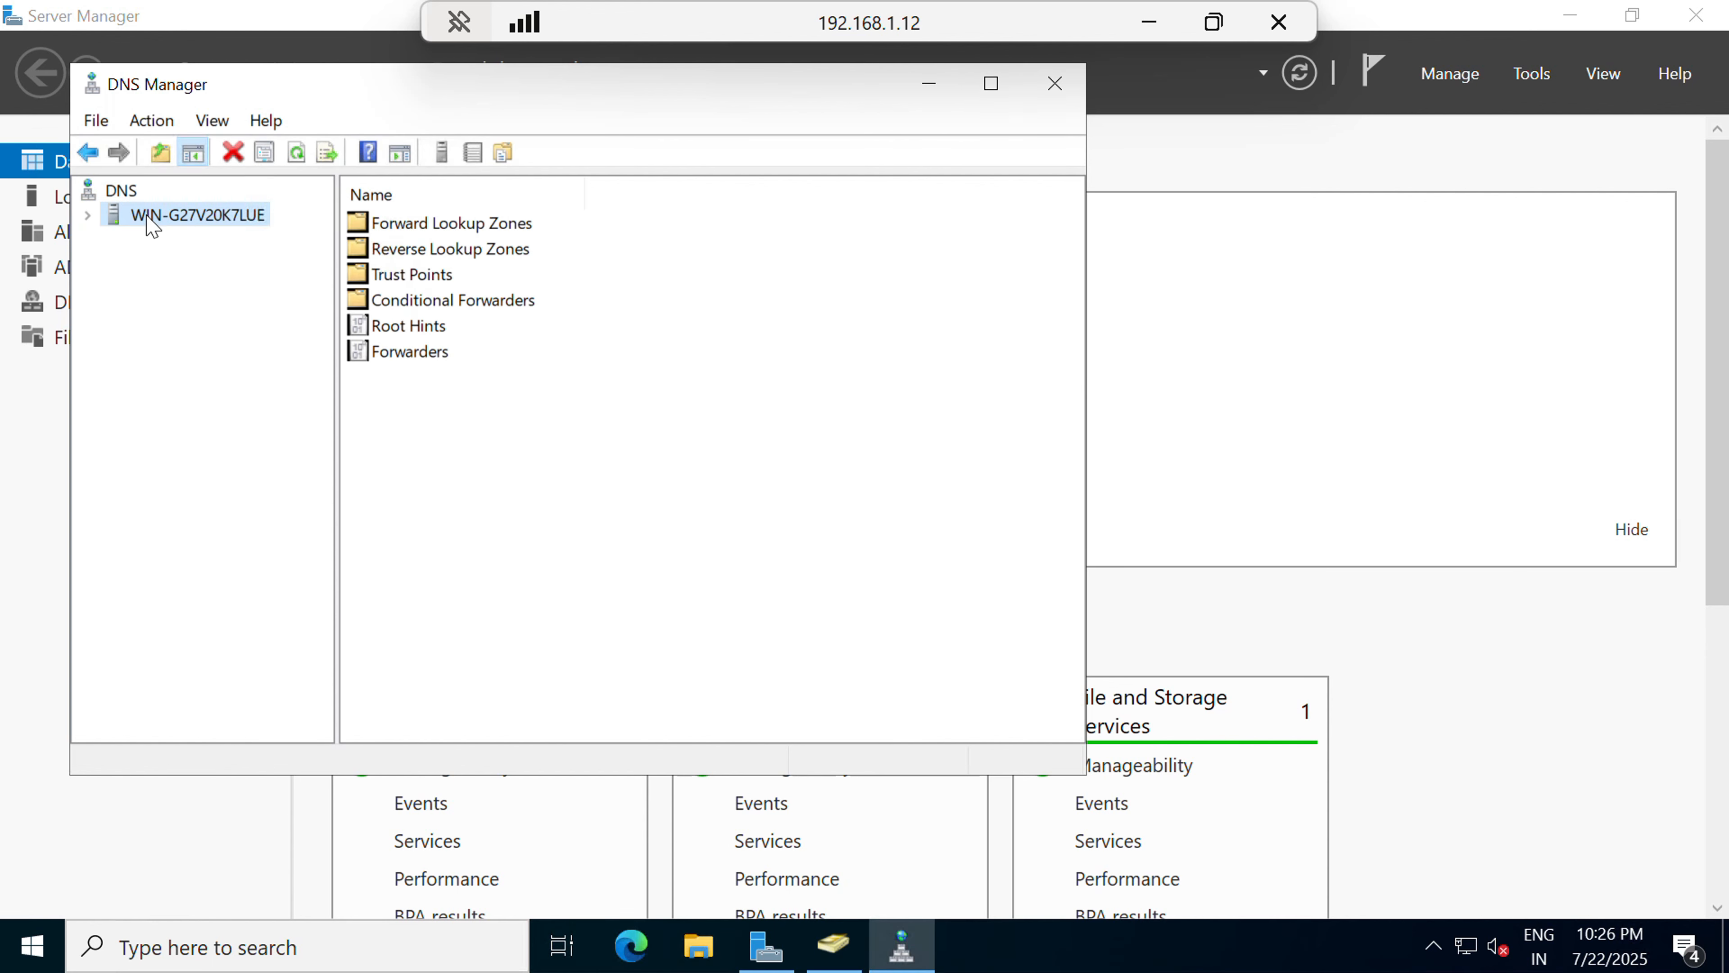
left_click(90, 217)
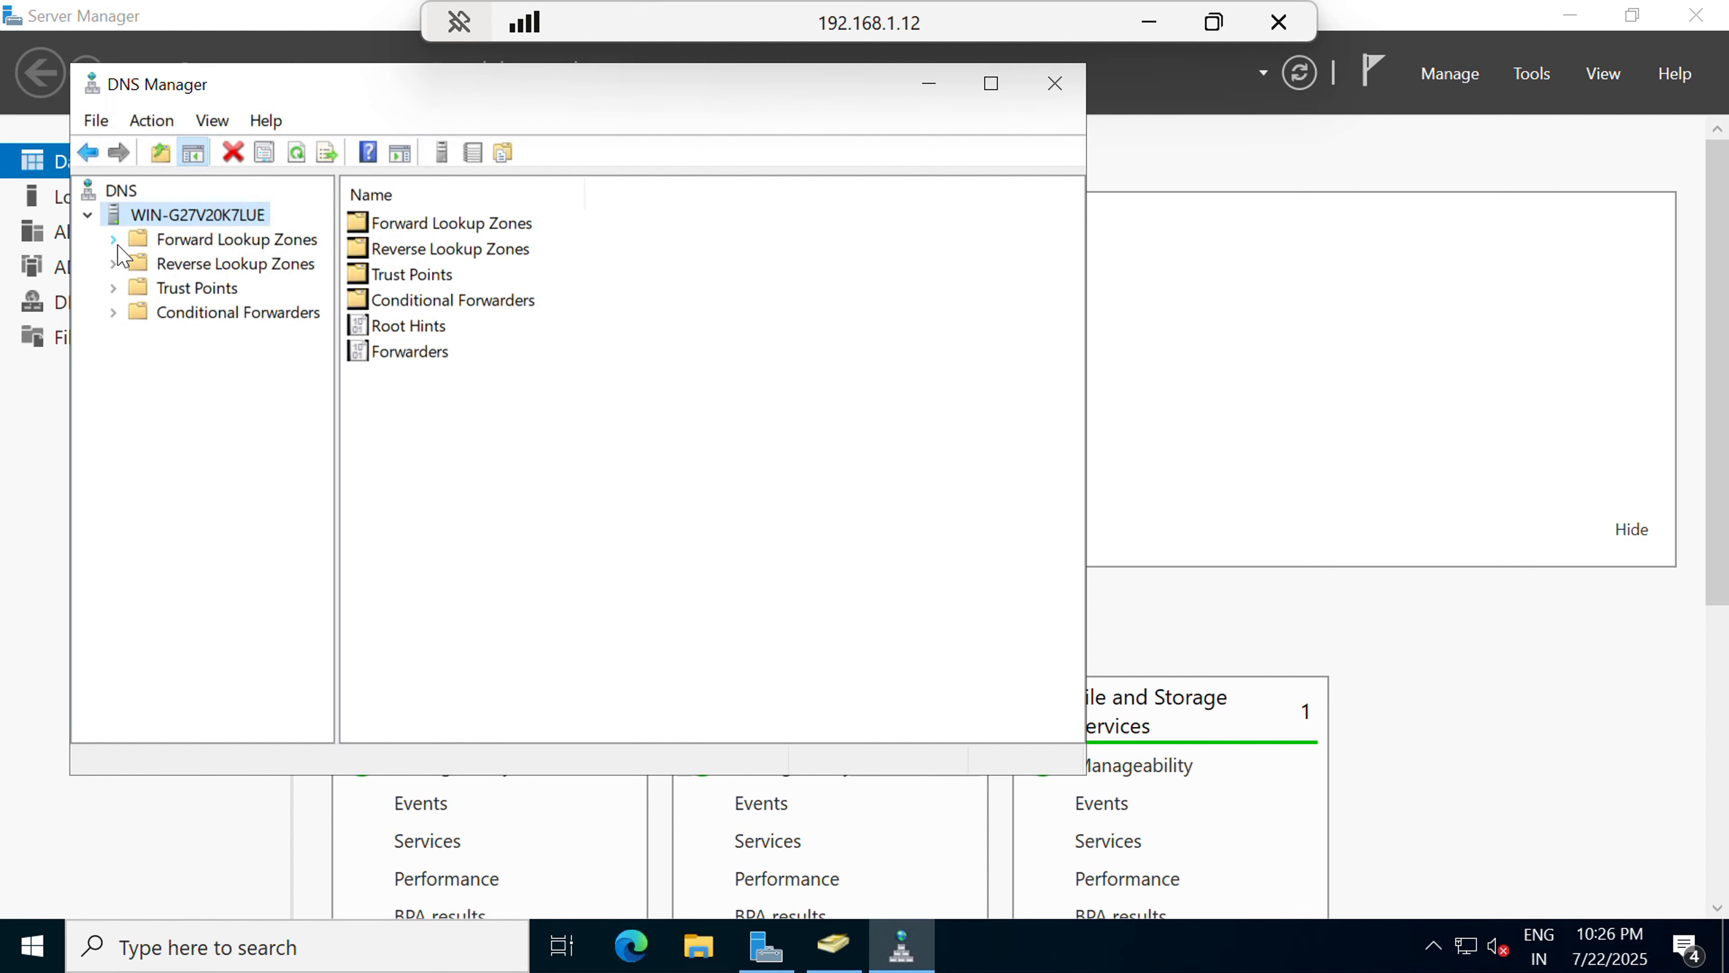
left_click(118, 245)
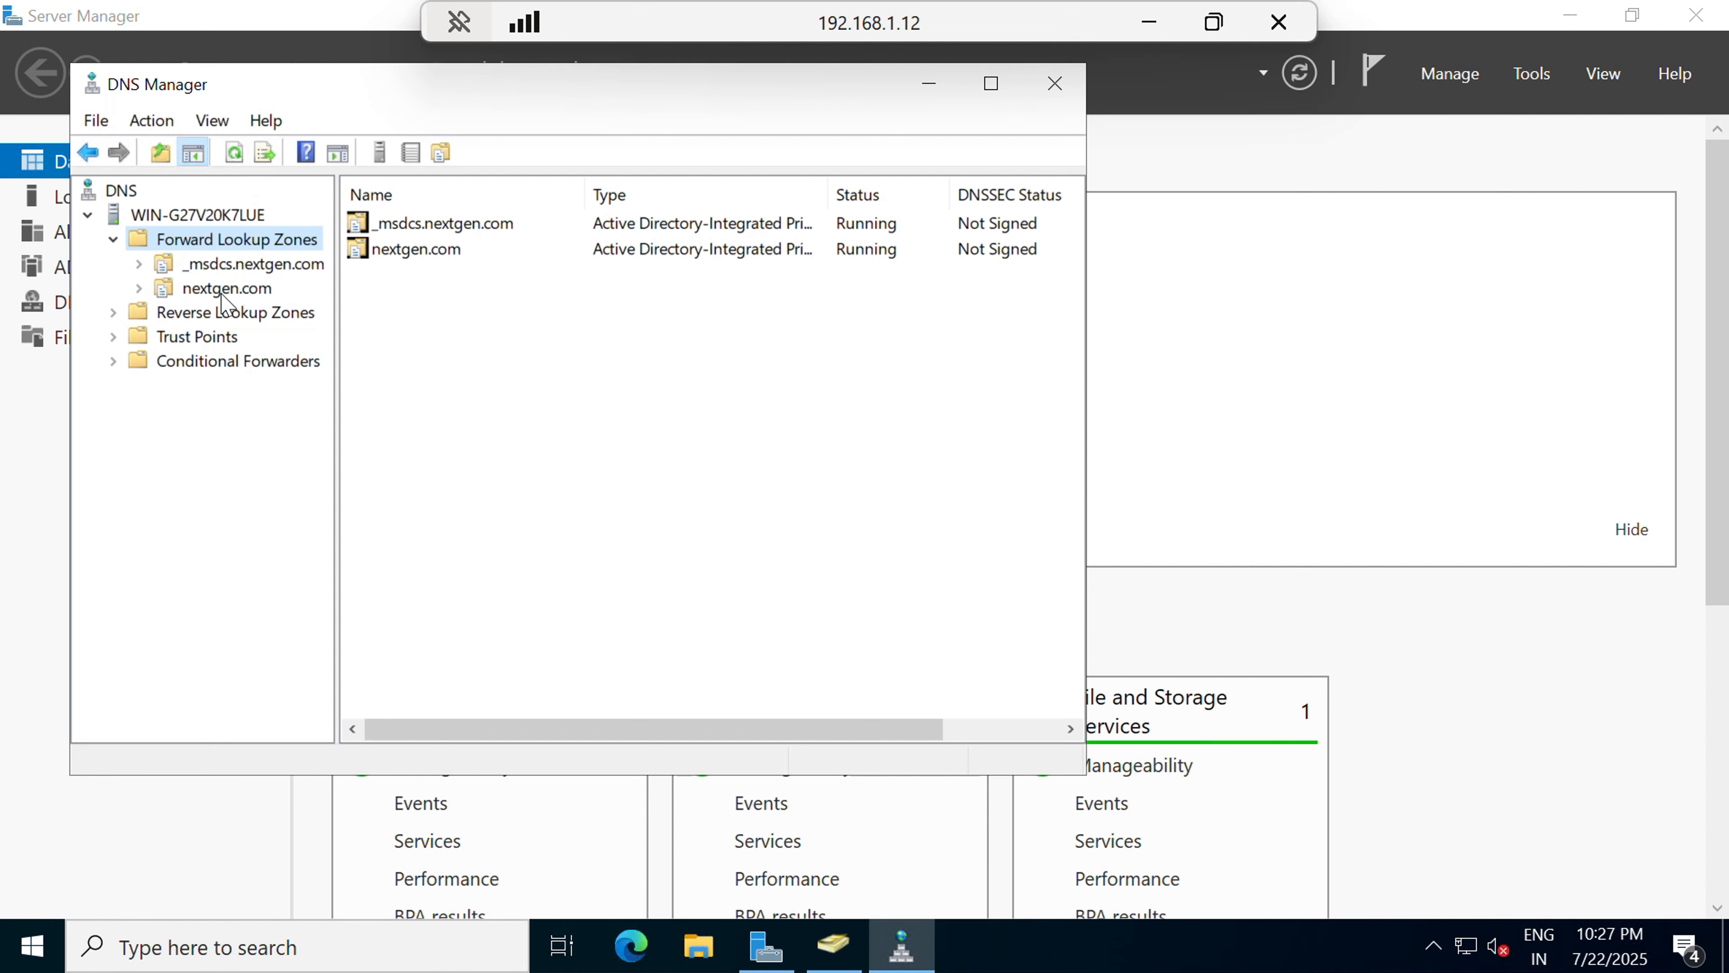
Step: Start a new IPv4 reverse lookup zone as an Active Directory-stored primary zone replicated to all DNS servers in the nextgen.com domain
left_click(239, 314)
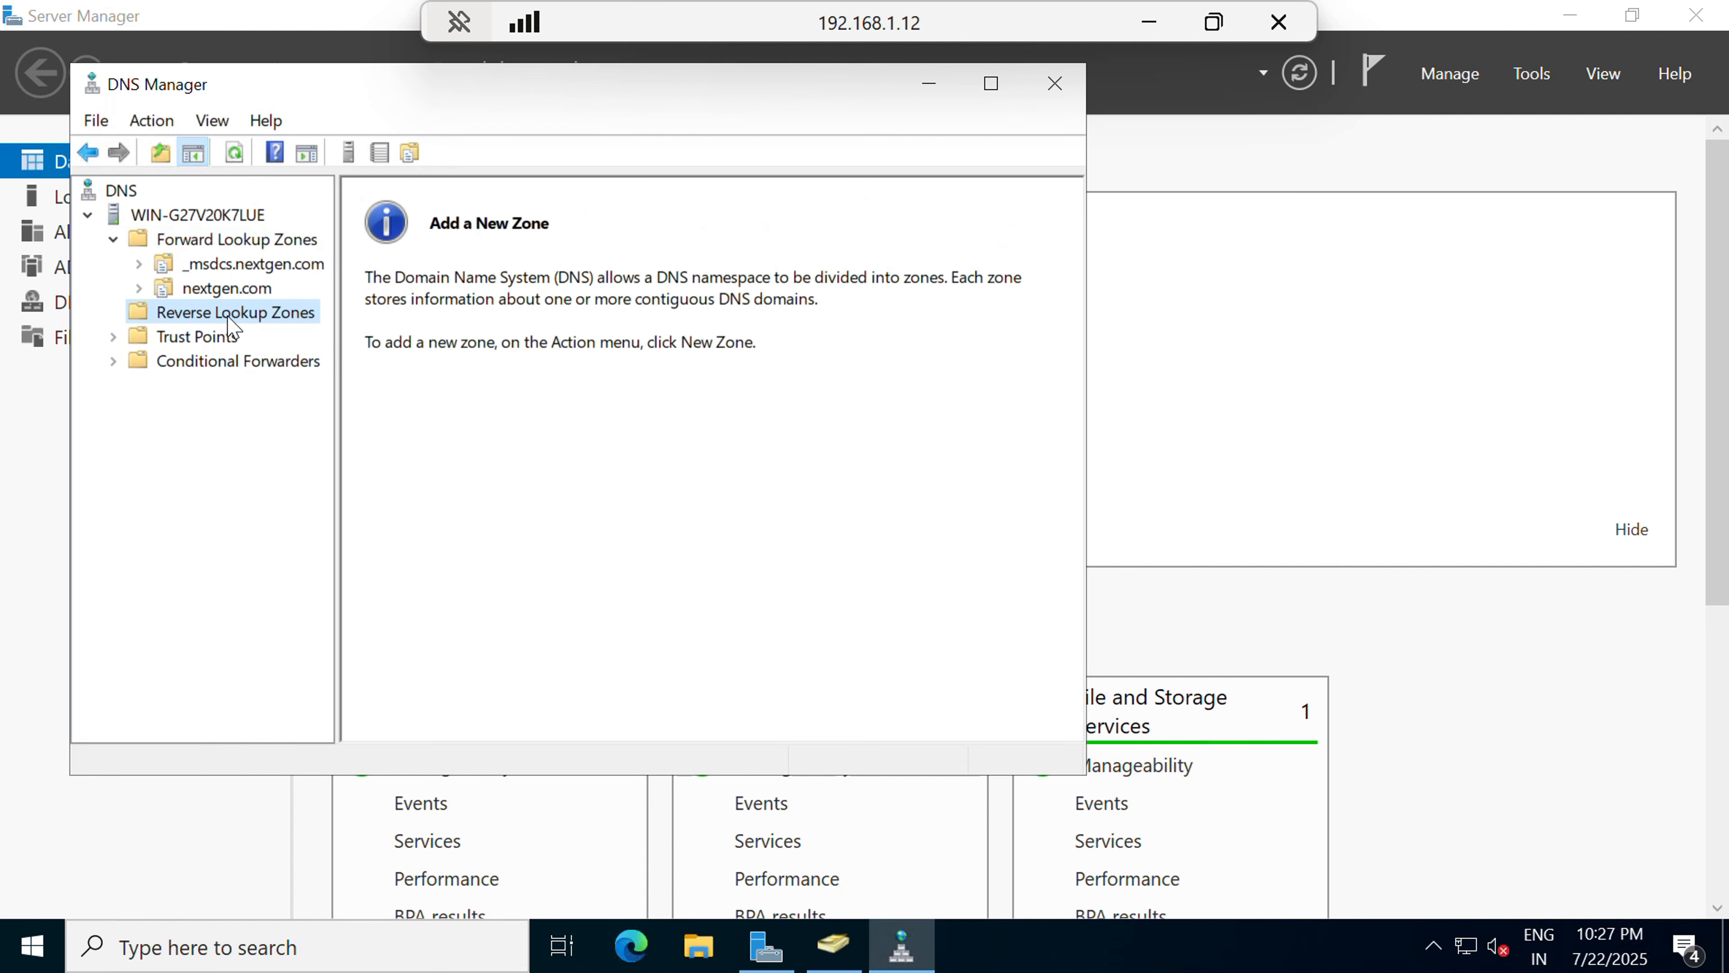
right_click(307, 310)
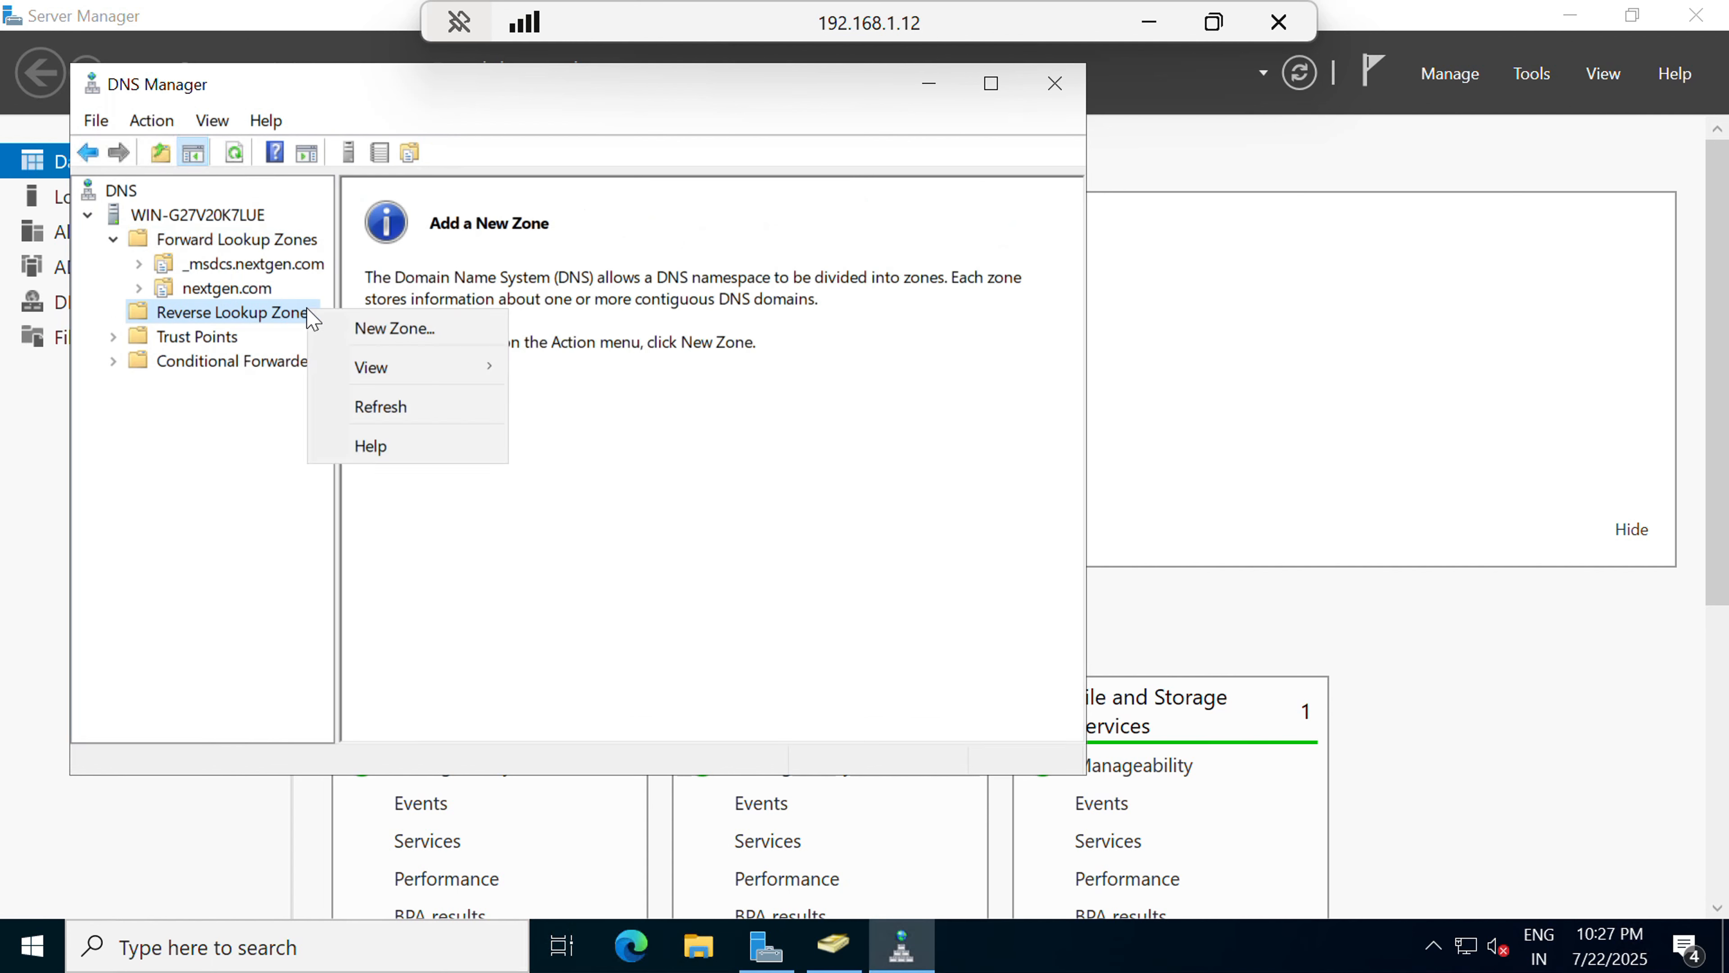
left_click(397, 330)
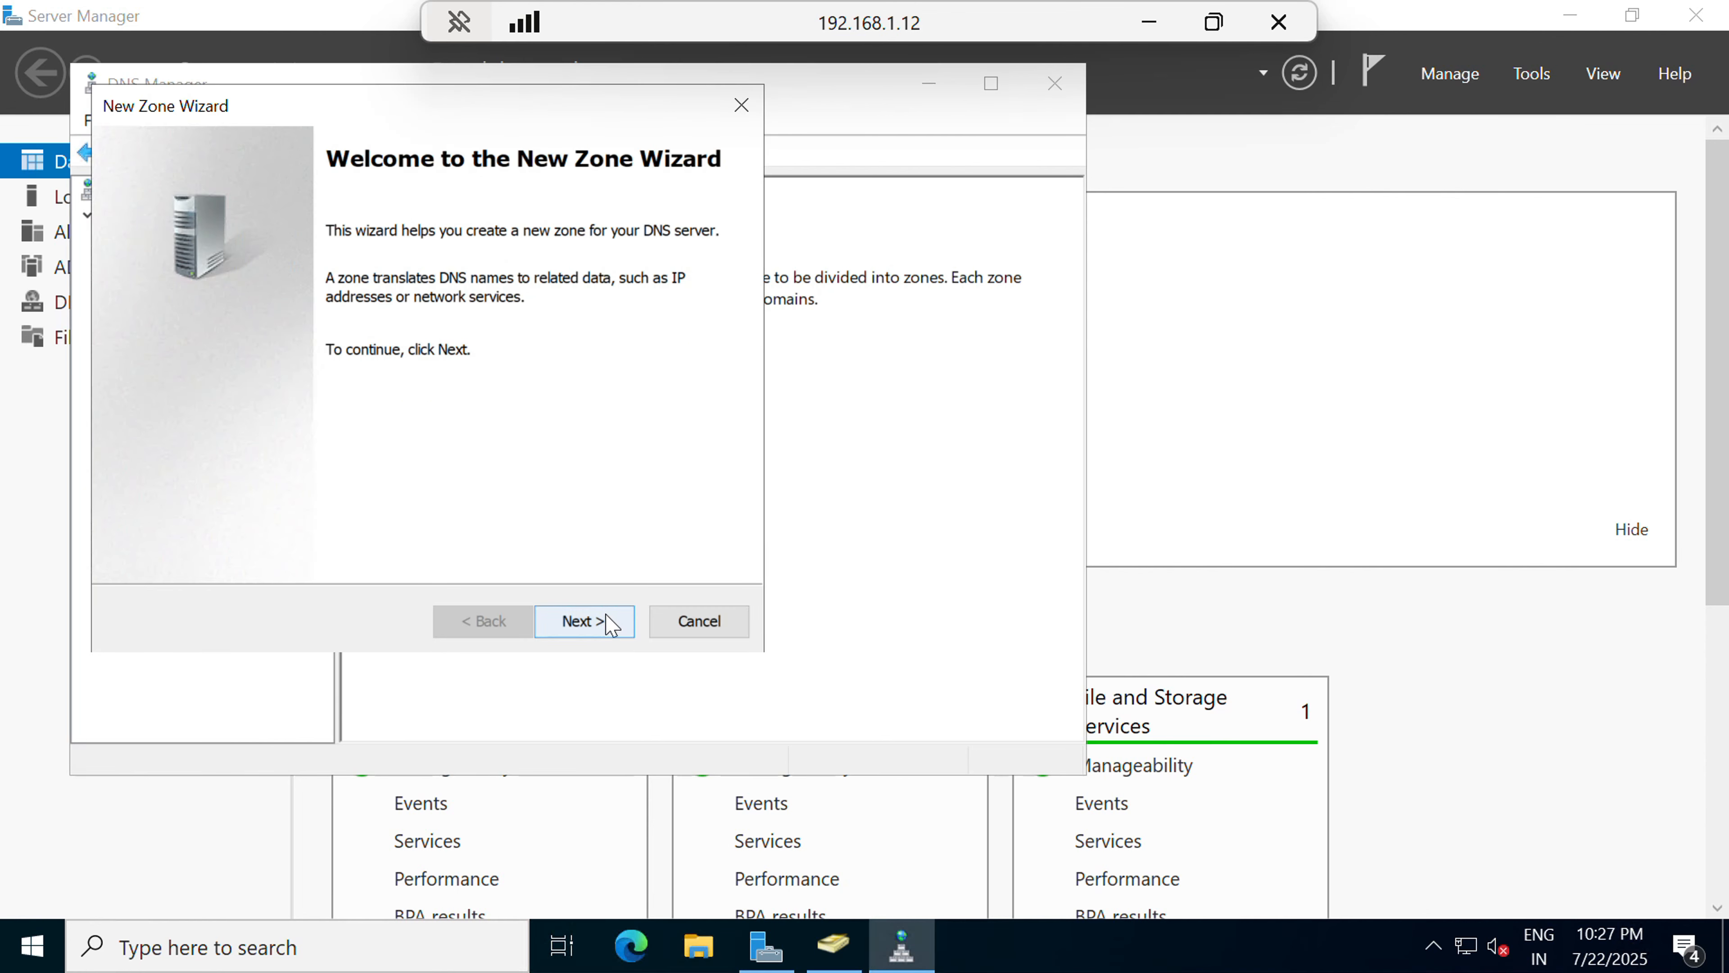
left_click(611, 626)
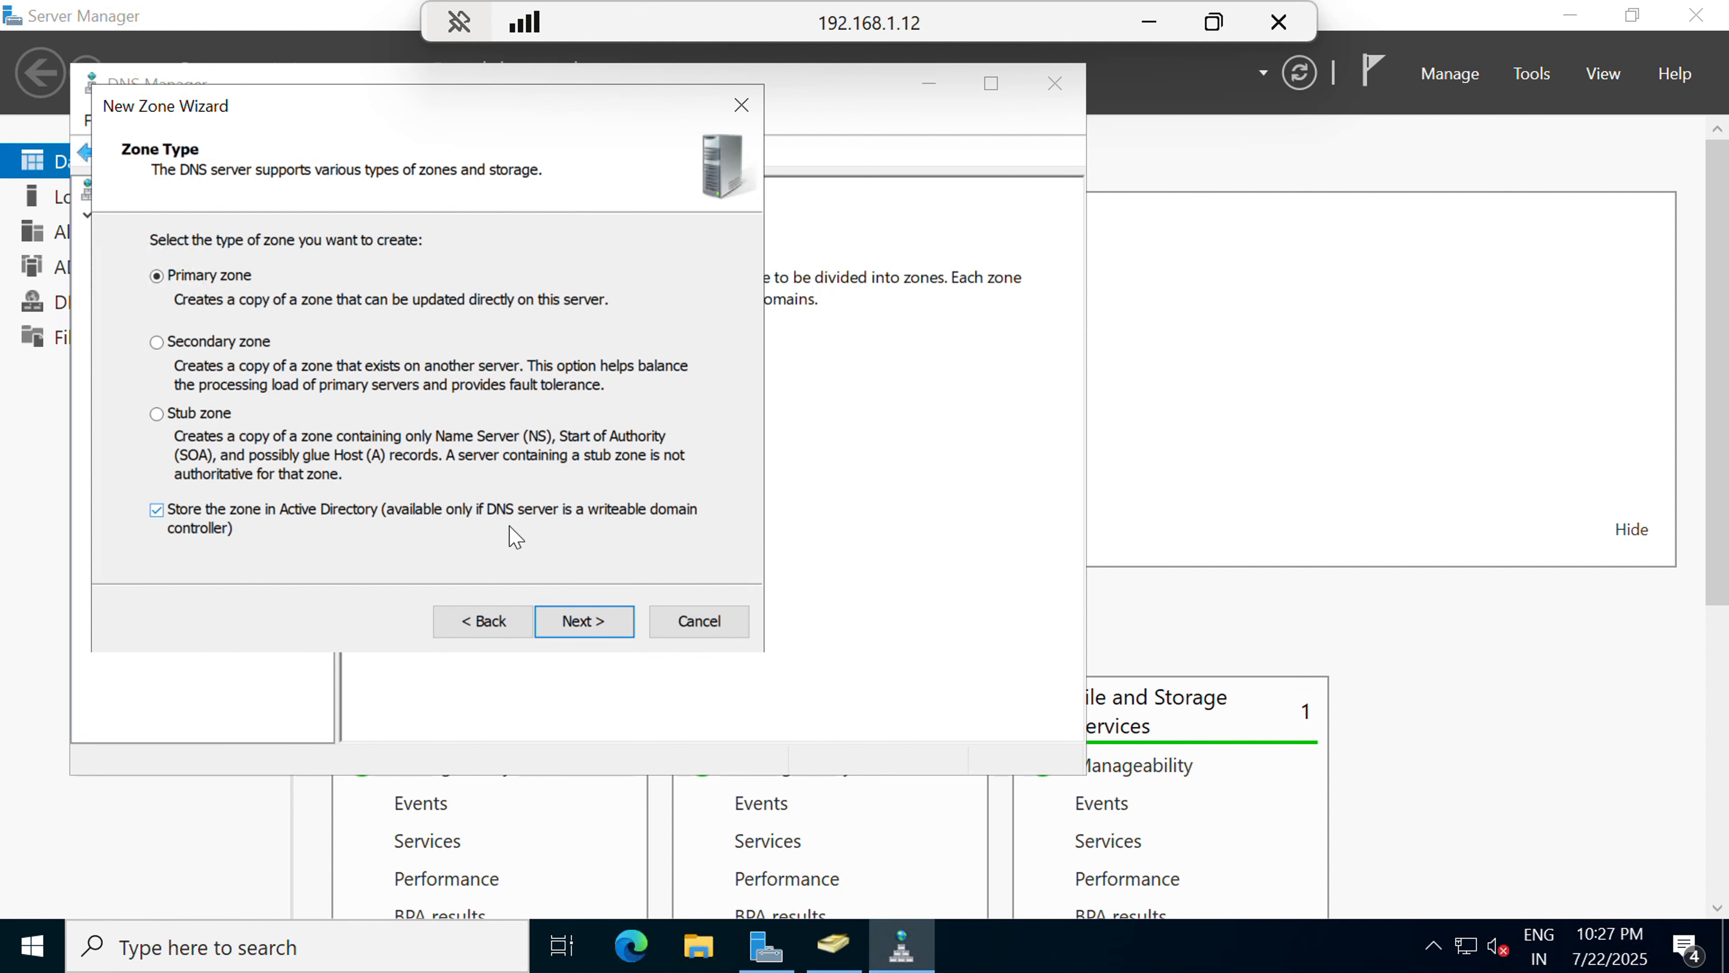
left_click(619, 630)
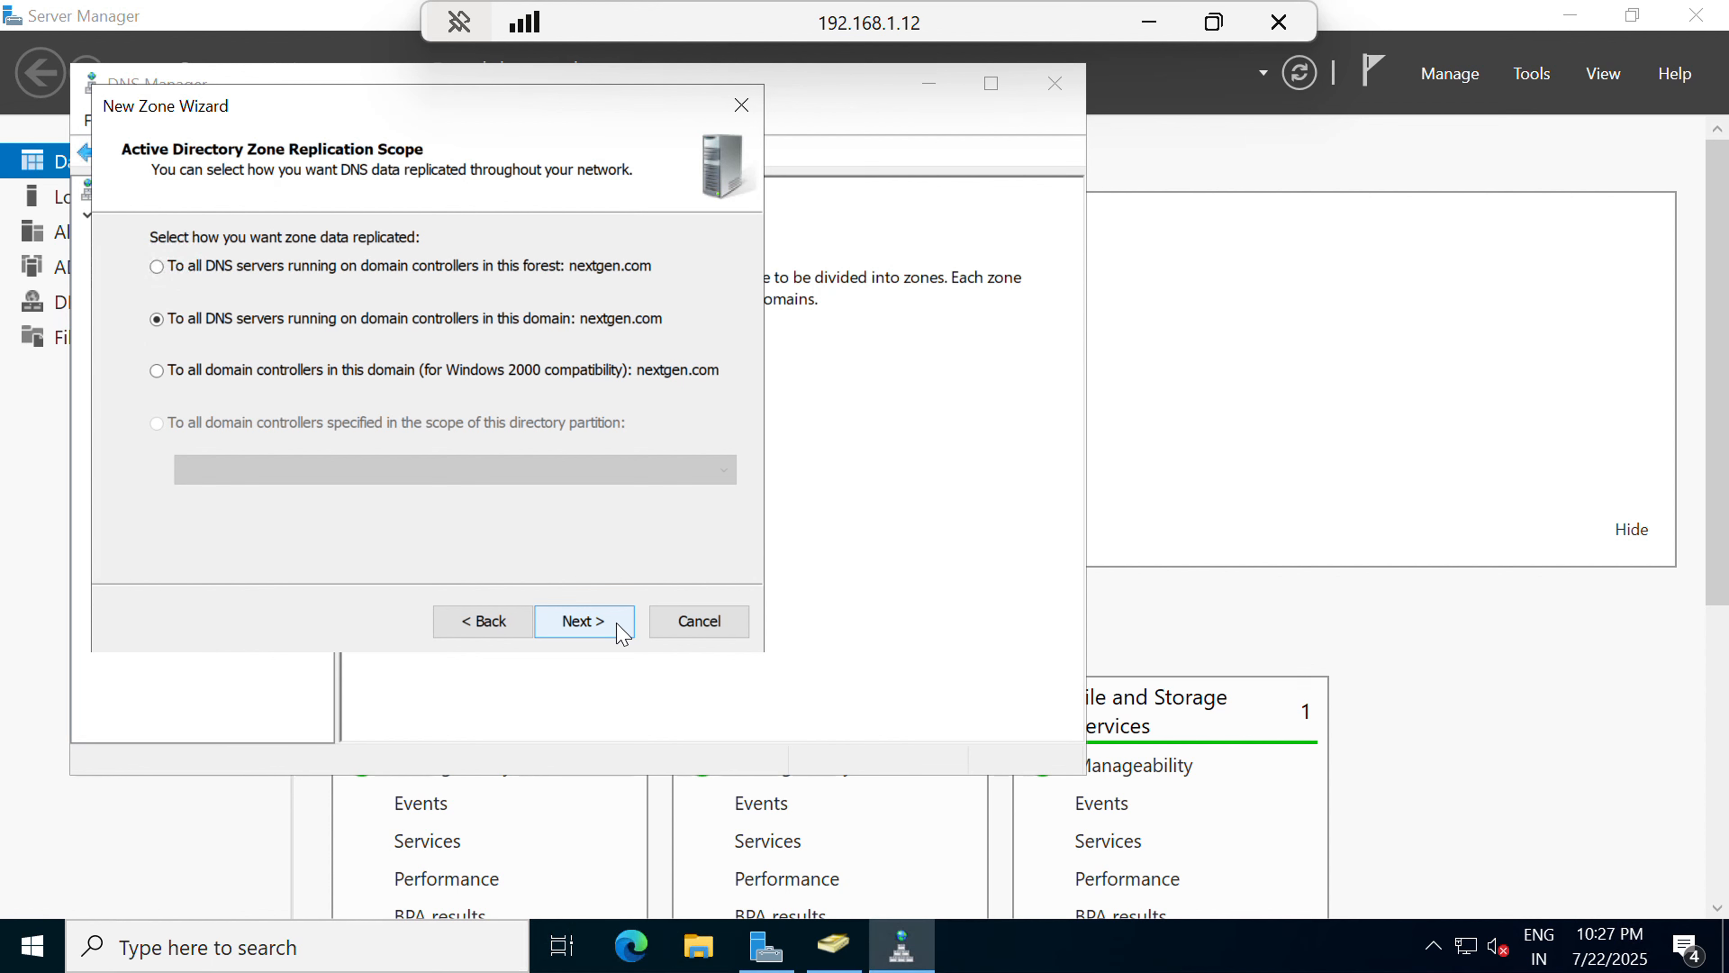
left_click(621, 633)
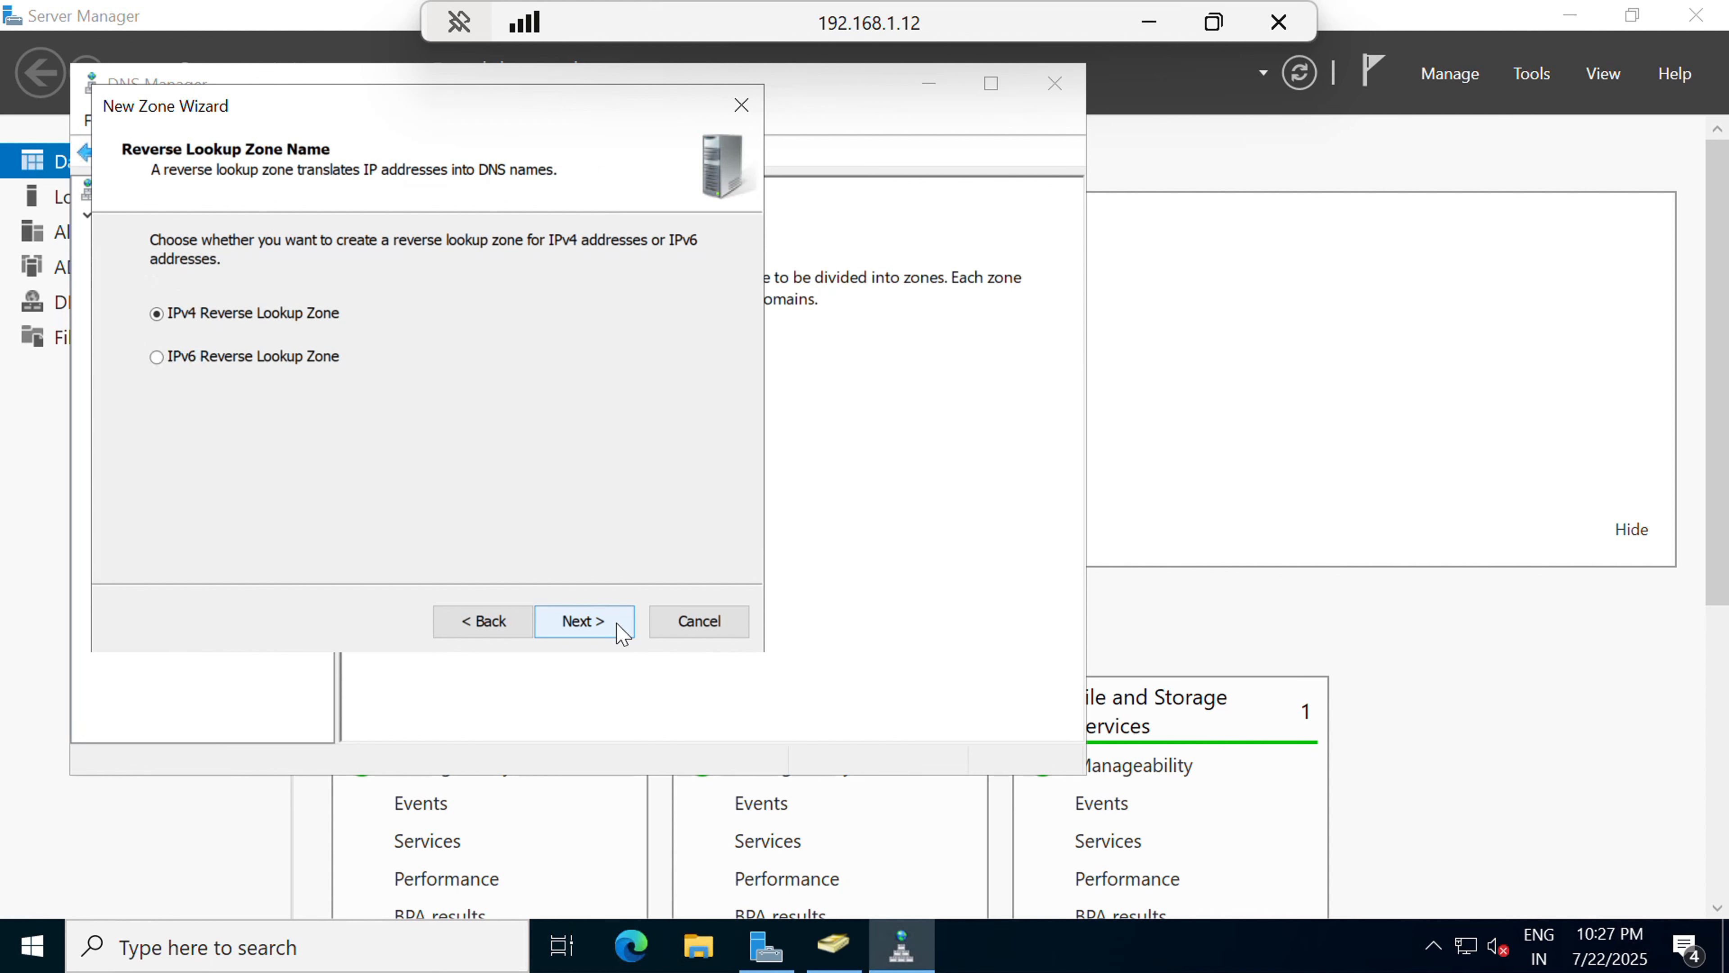
left_click(621, 633)
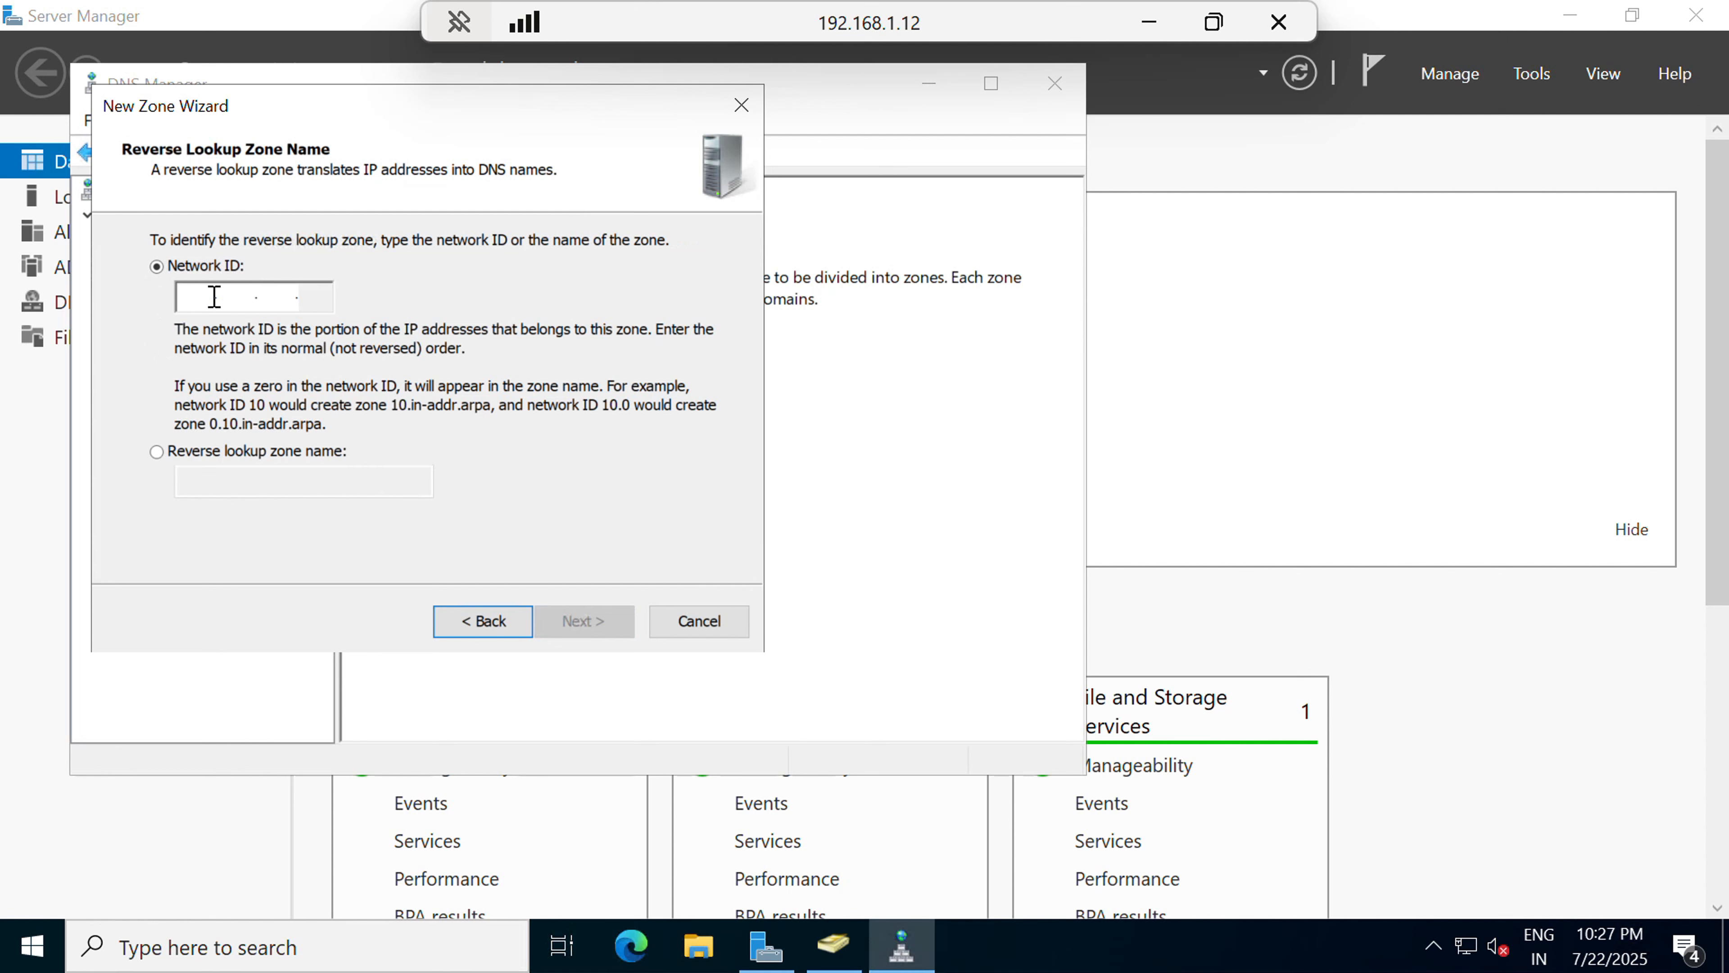
Step: Set the reverse zone's network ID to 192.168.1, allow only secure dynamic updates, and finish creating the zone
type("192 .")
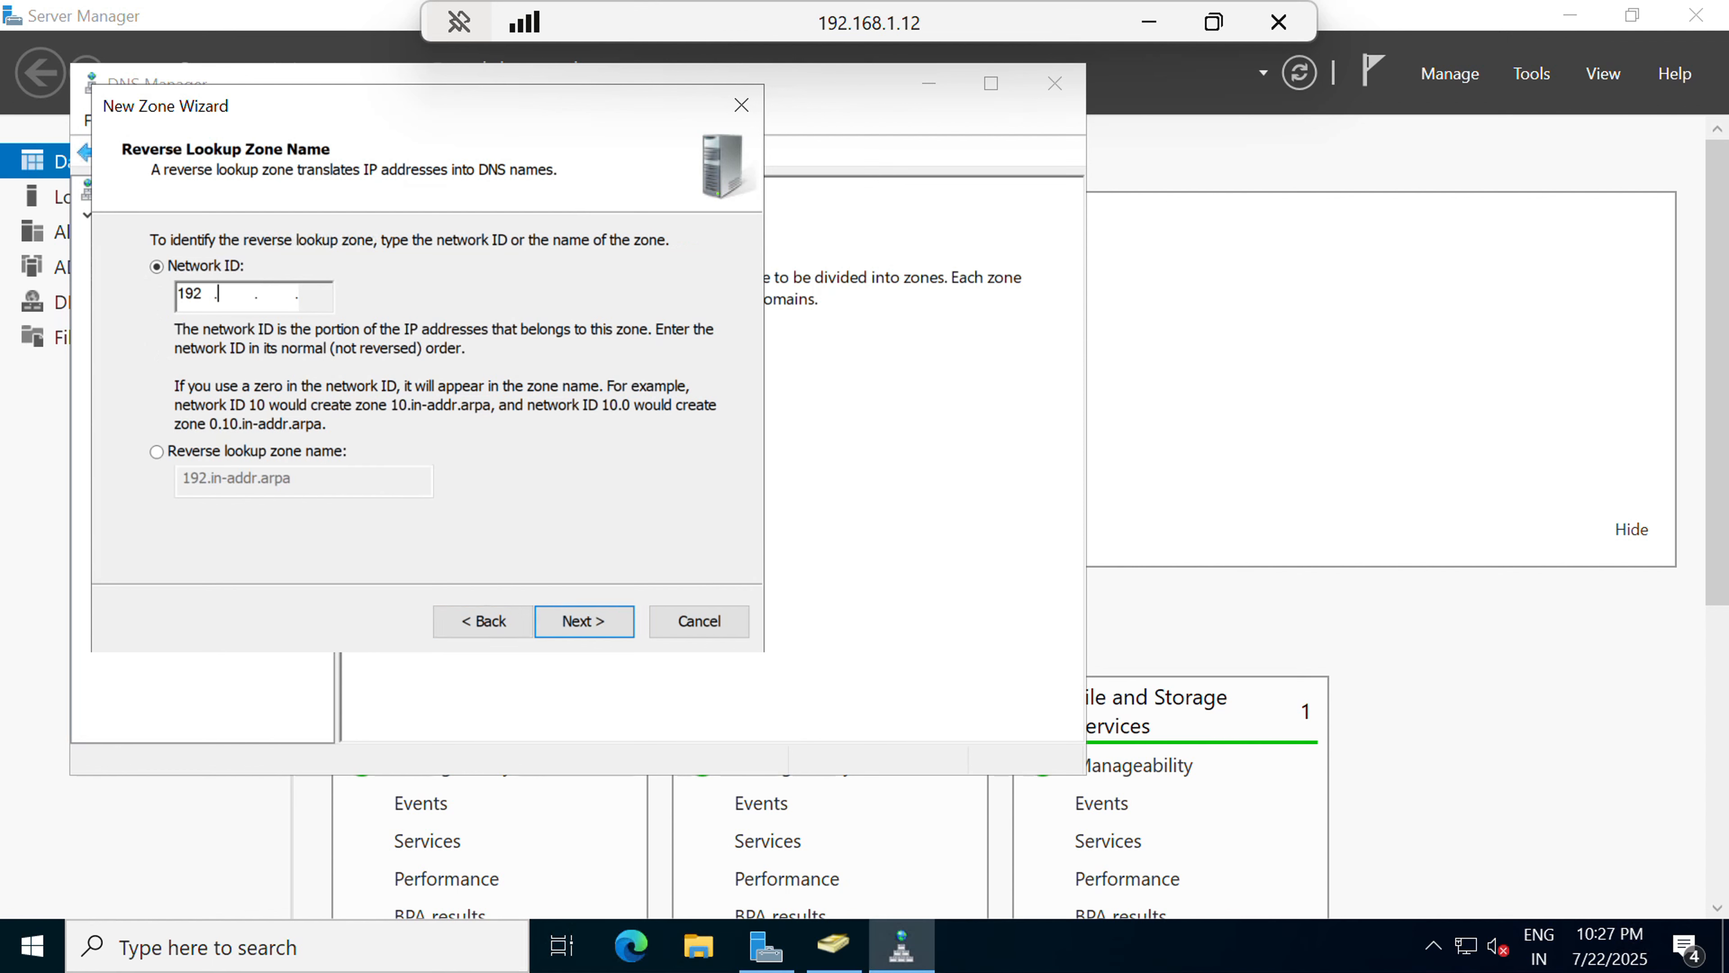
type("168 .1")
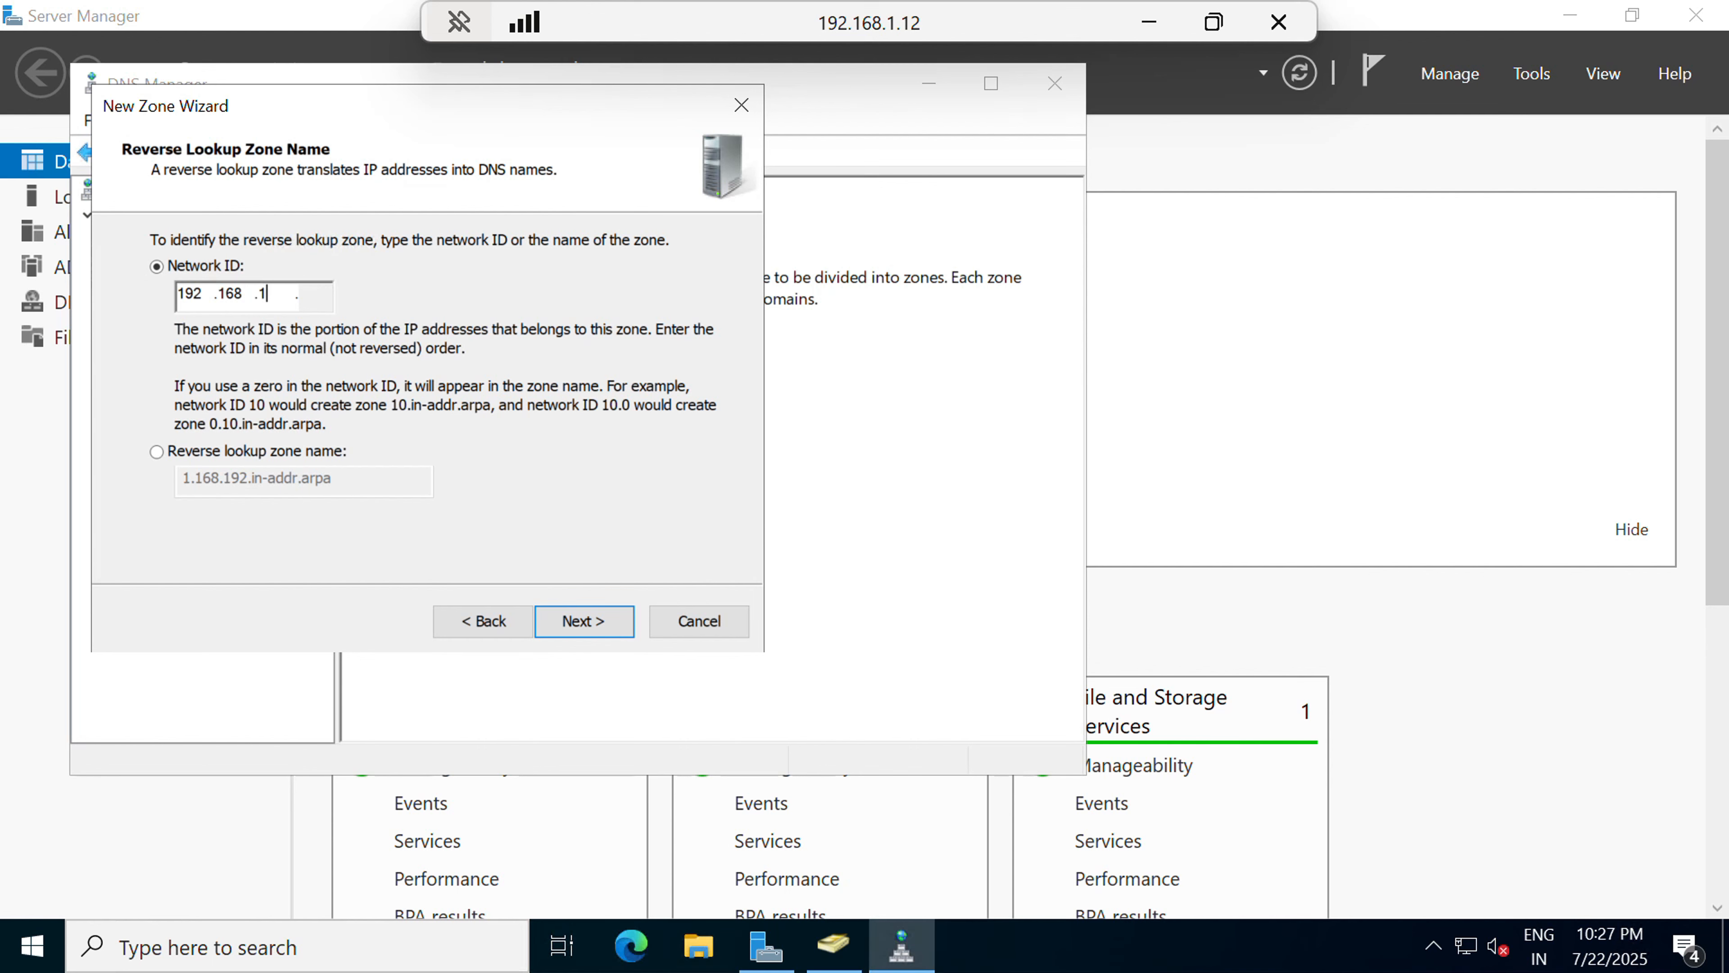
left_click(582, 623)
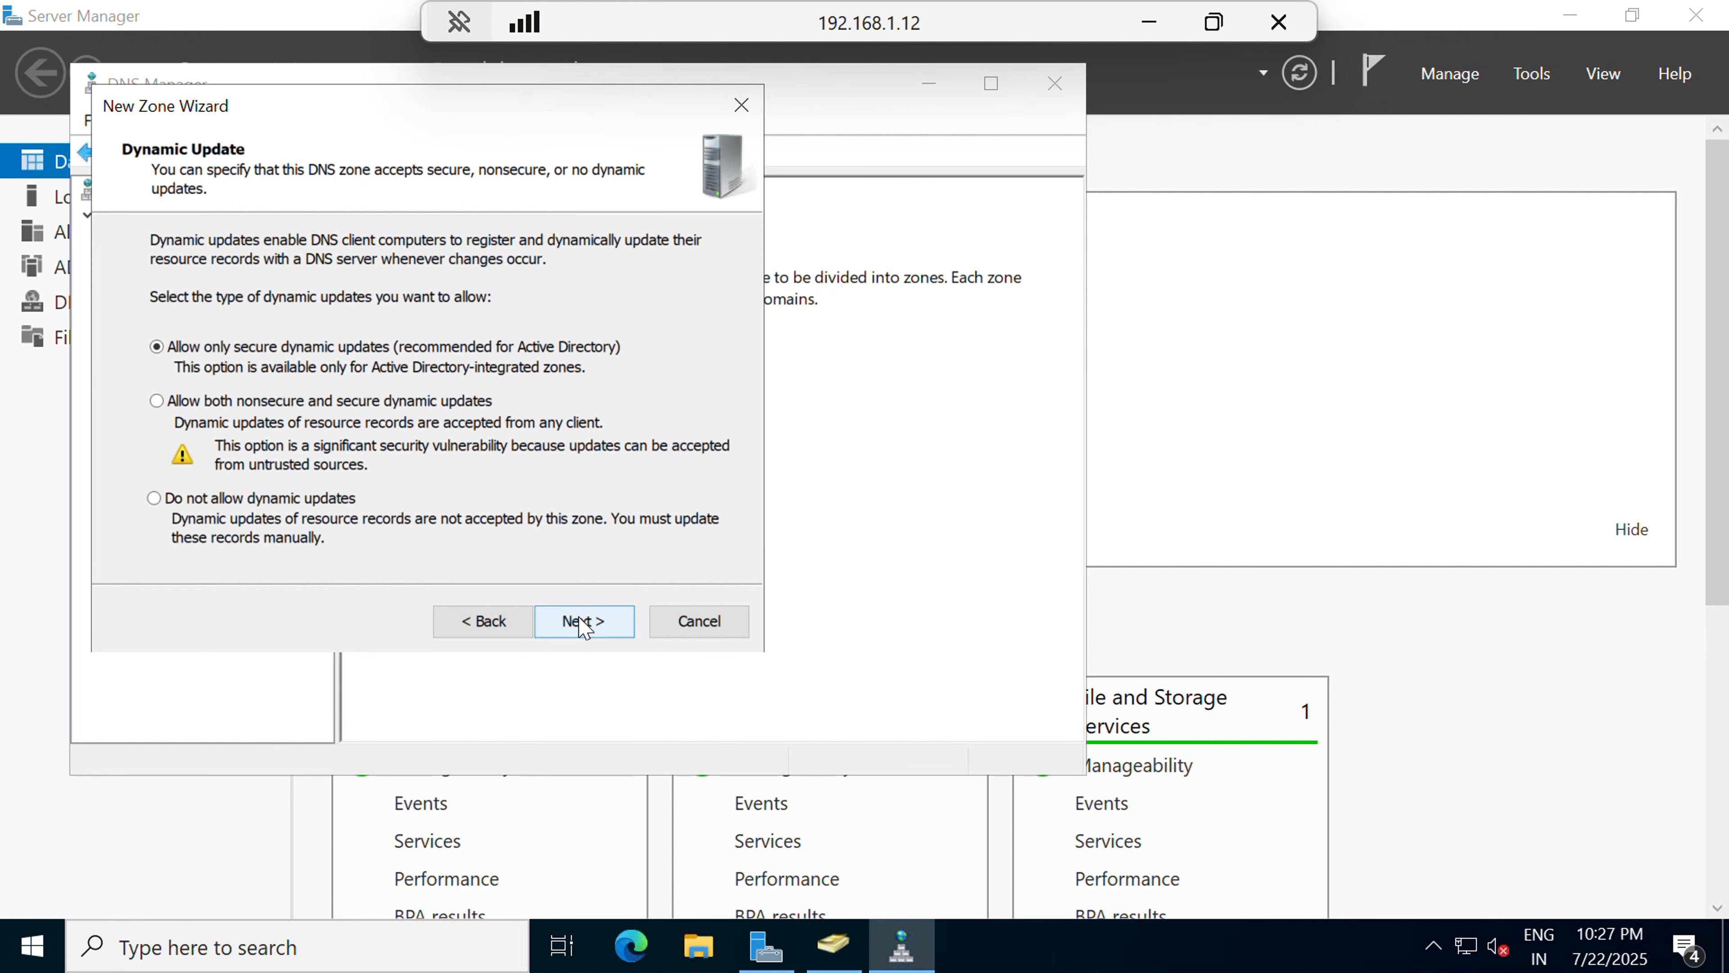
left_click(584, 623)
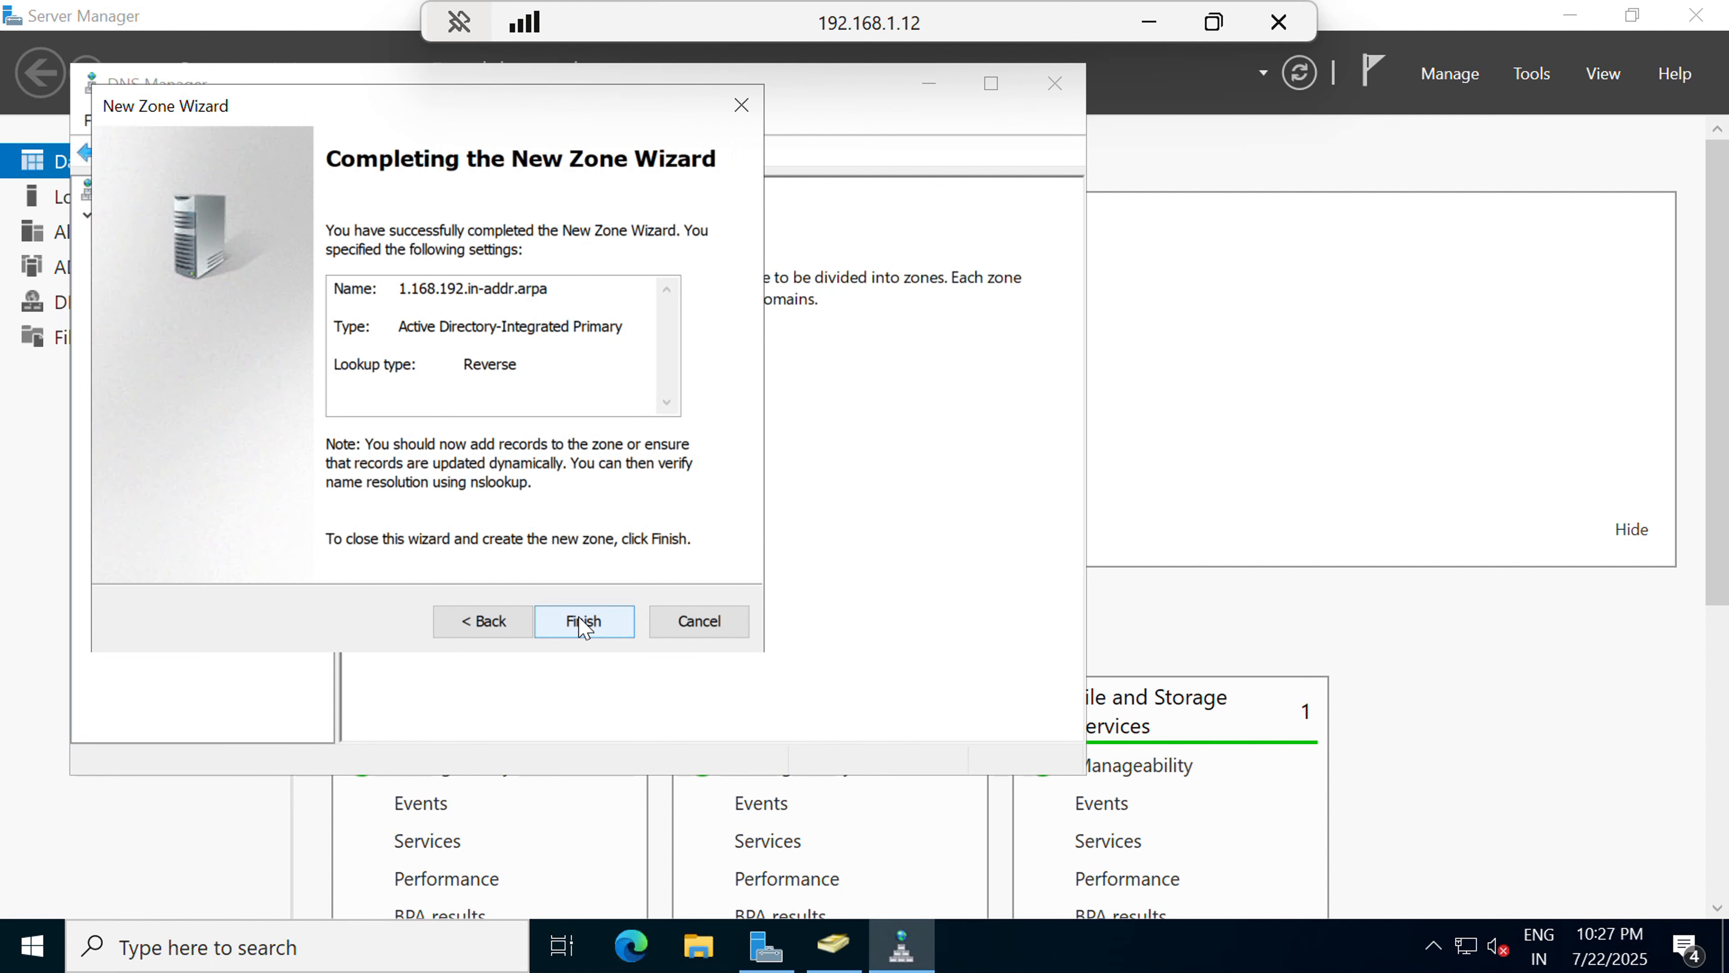
left_click(584, 622)
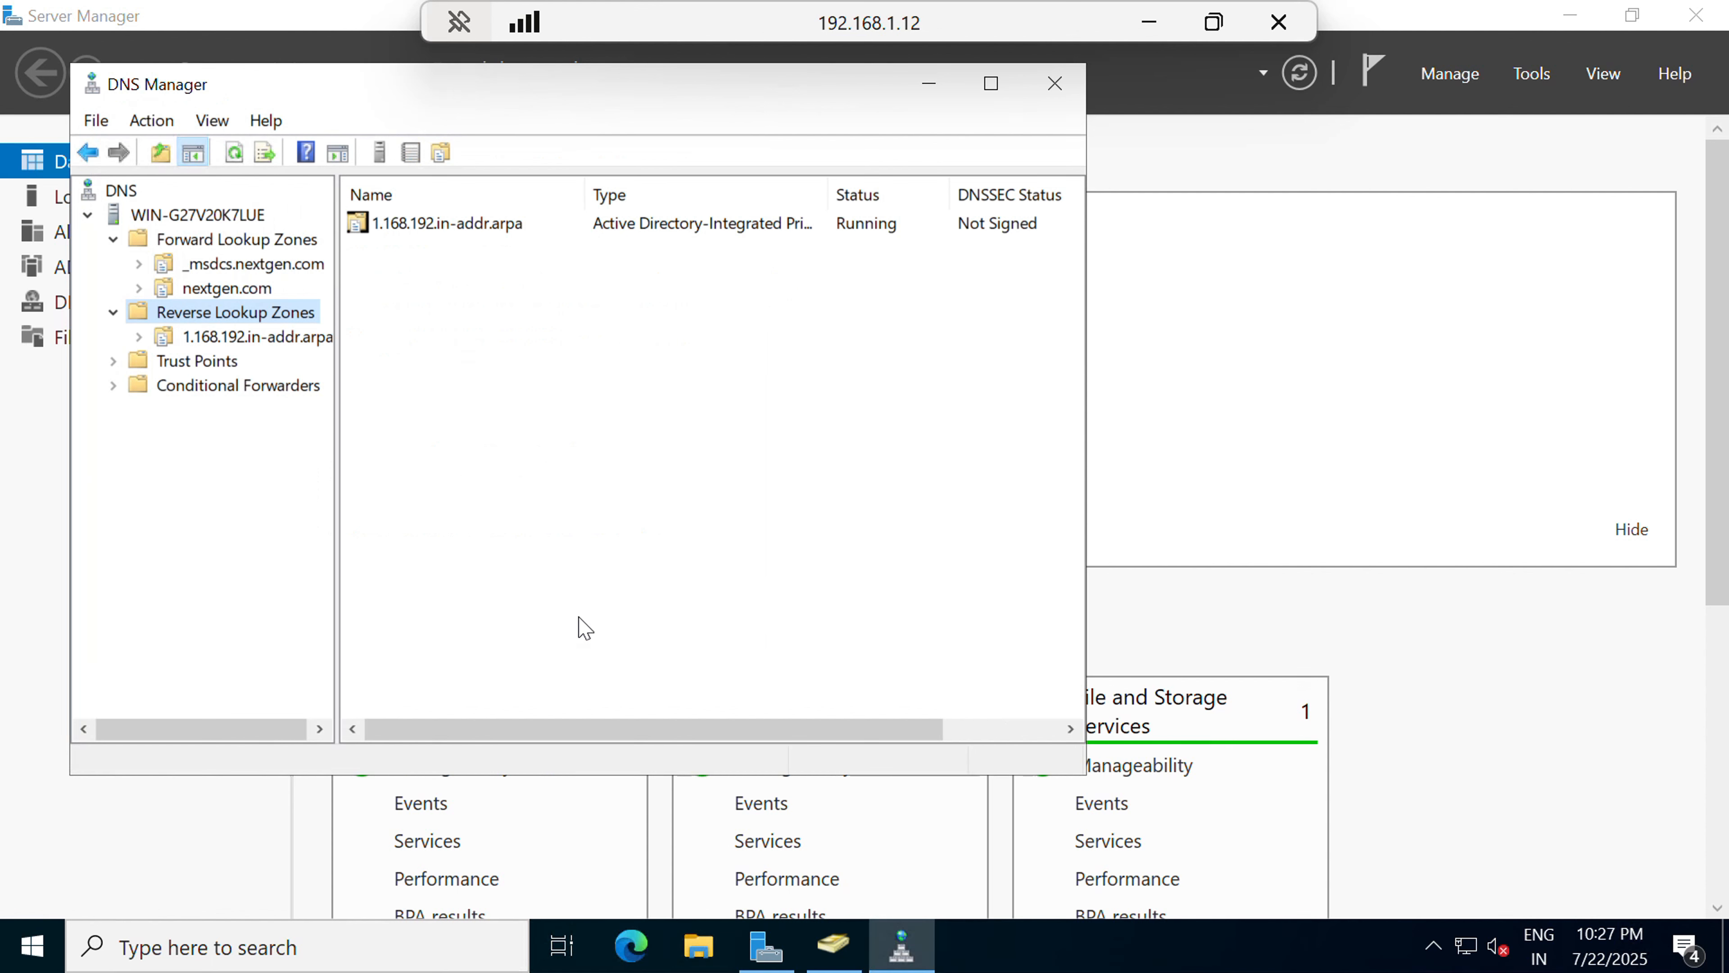
Step: Enable updating the associated pointer (PTR) record for the win-g27v20k7lue host record in the nextgen.com zone
left_click(229, 289)
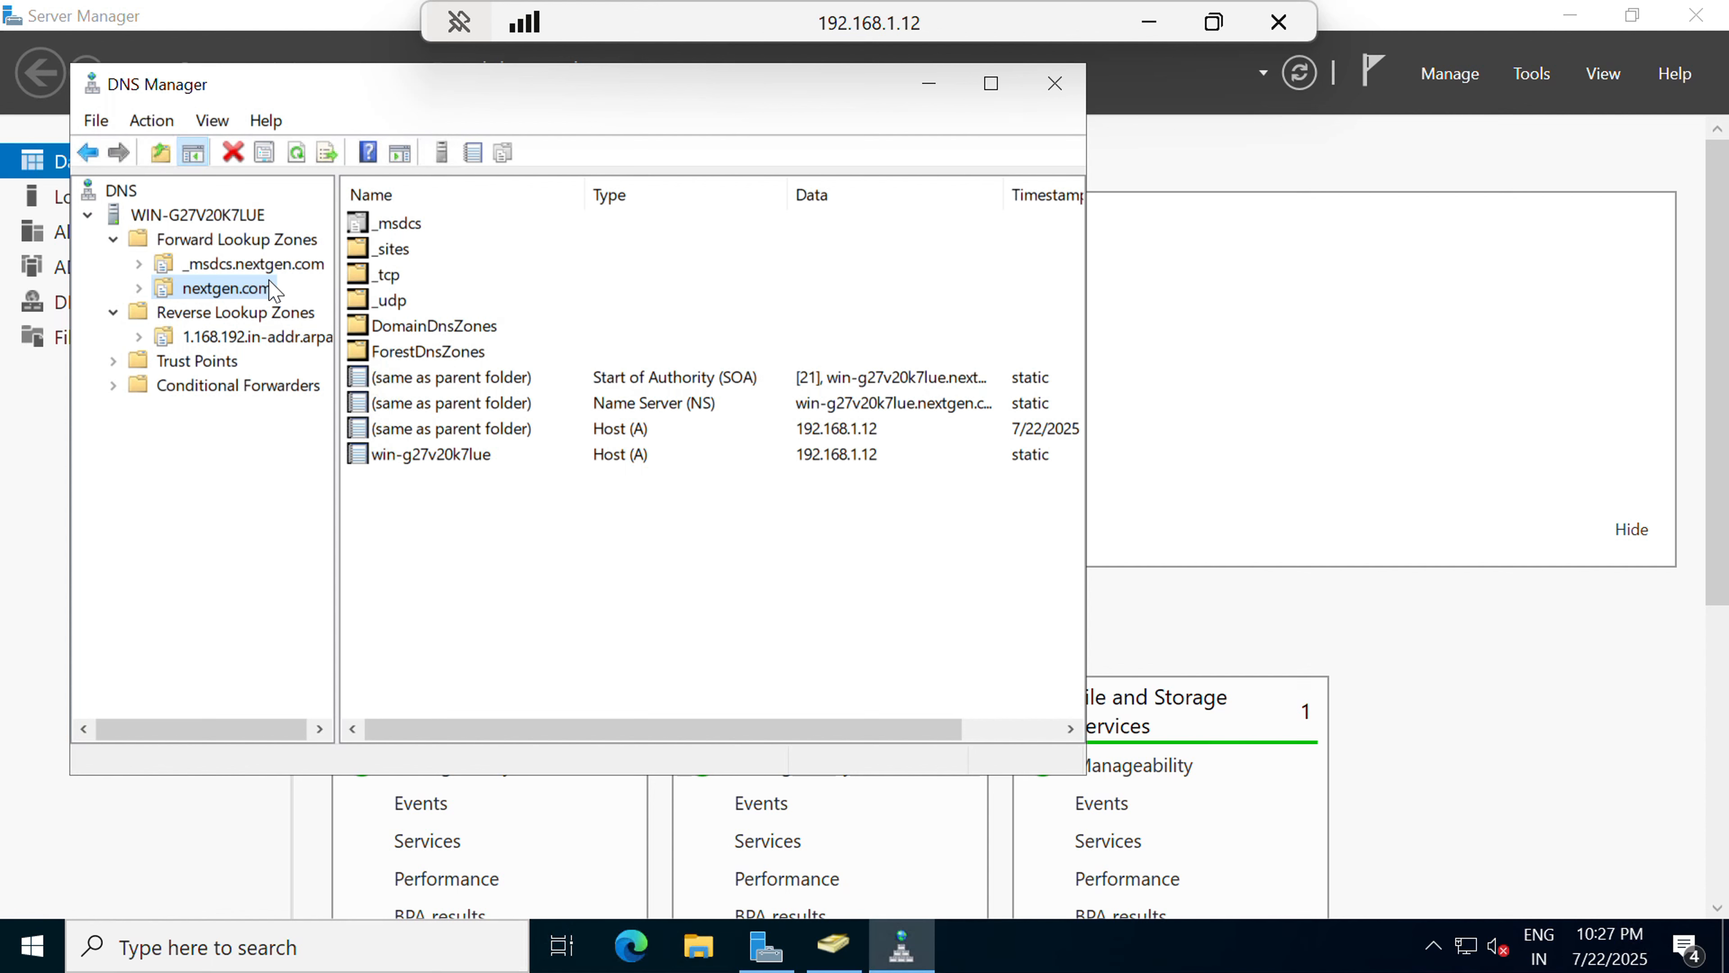
left_click(466, 459)
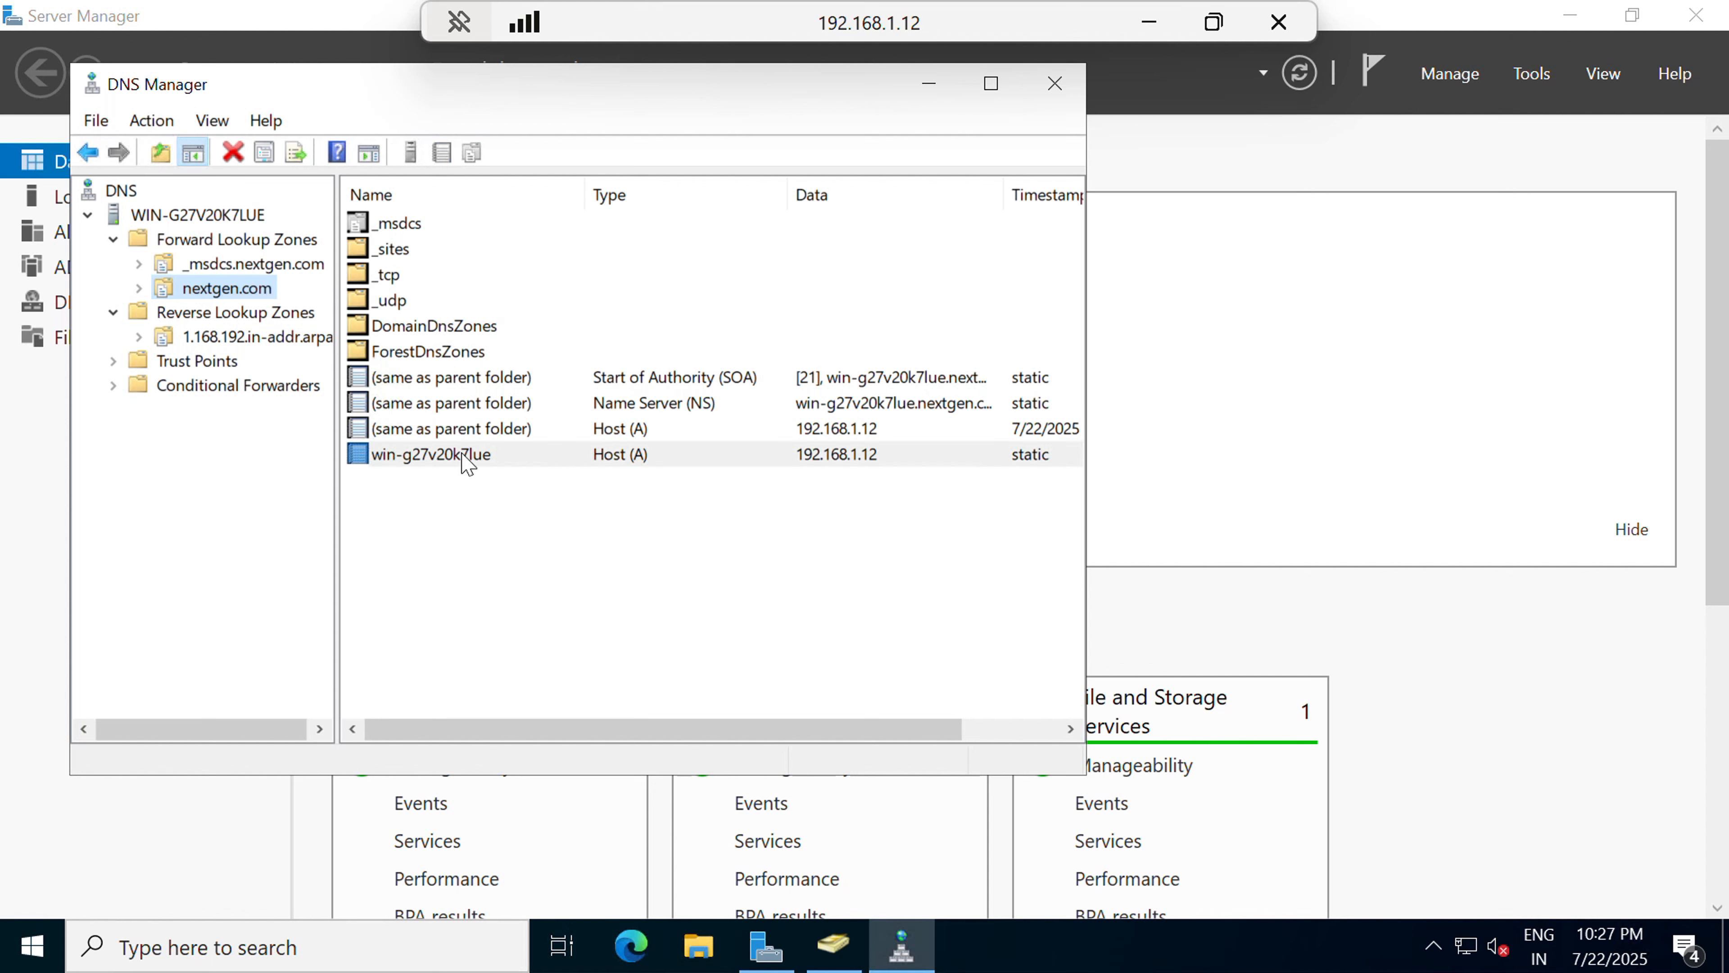
left_click(464, 455)
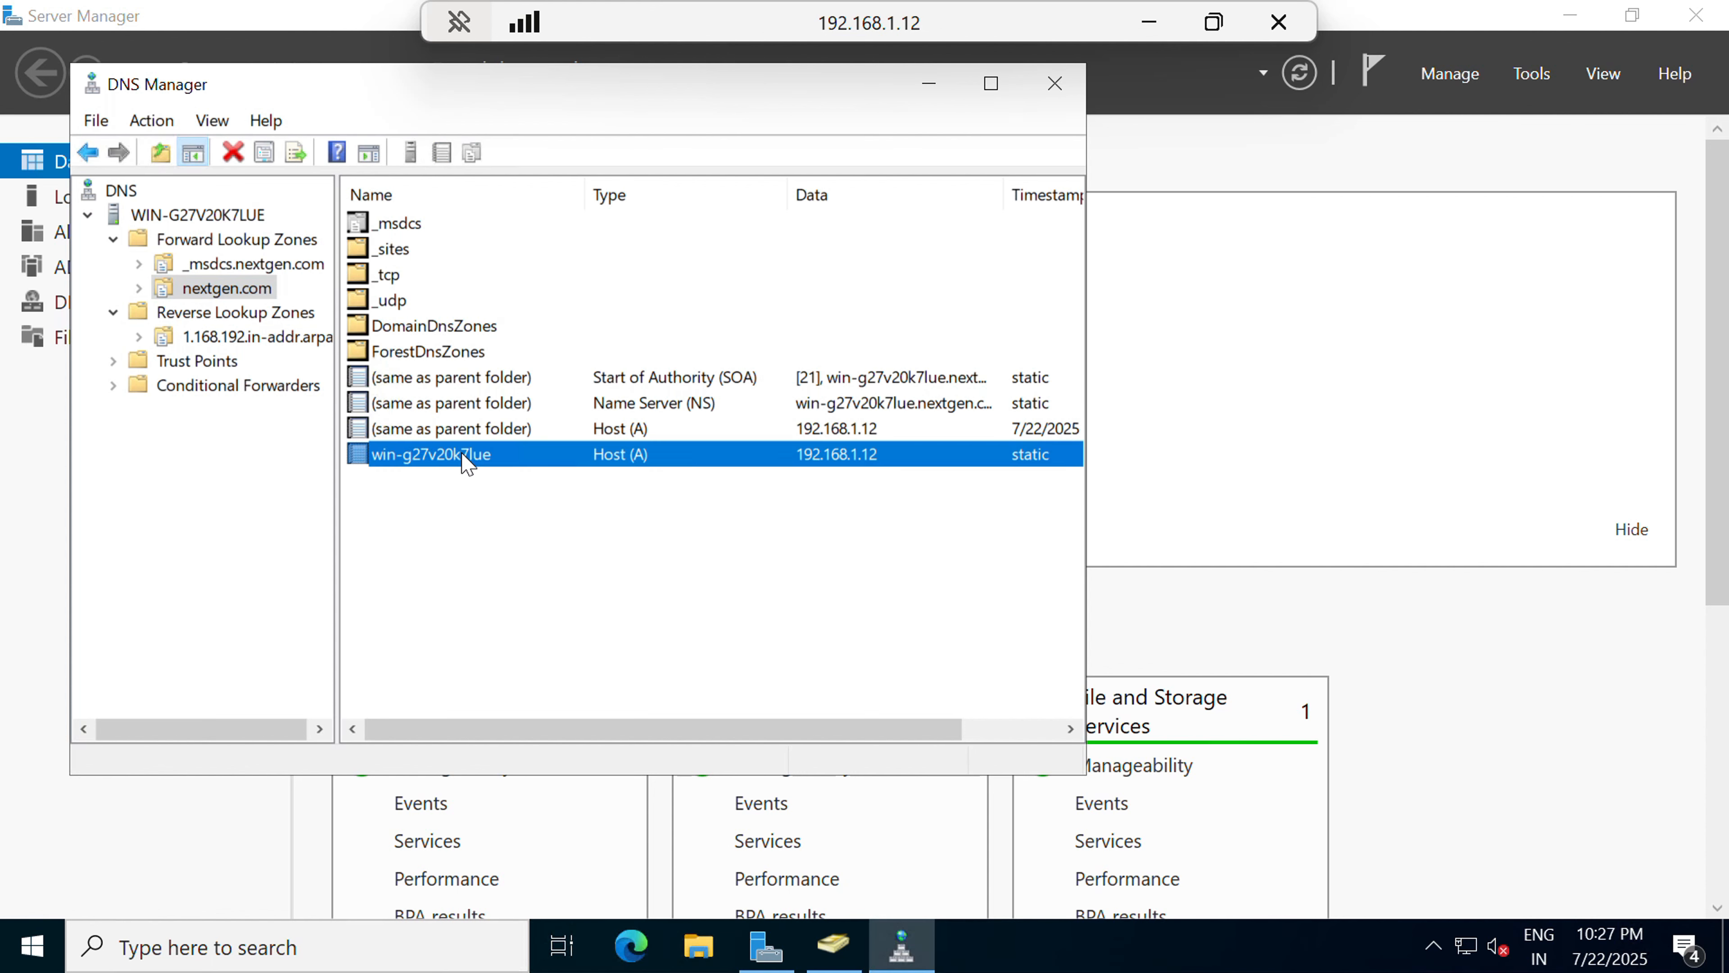
right_click(467, 463)
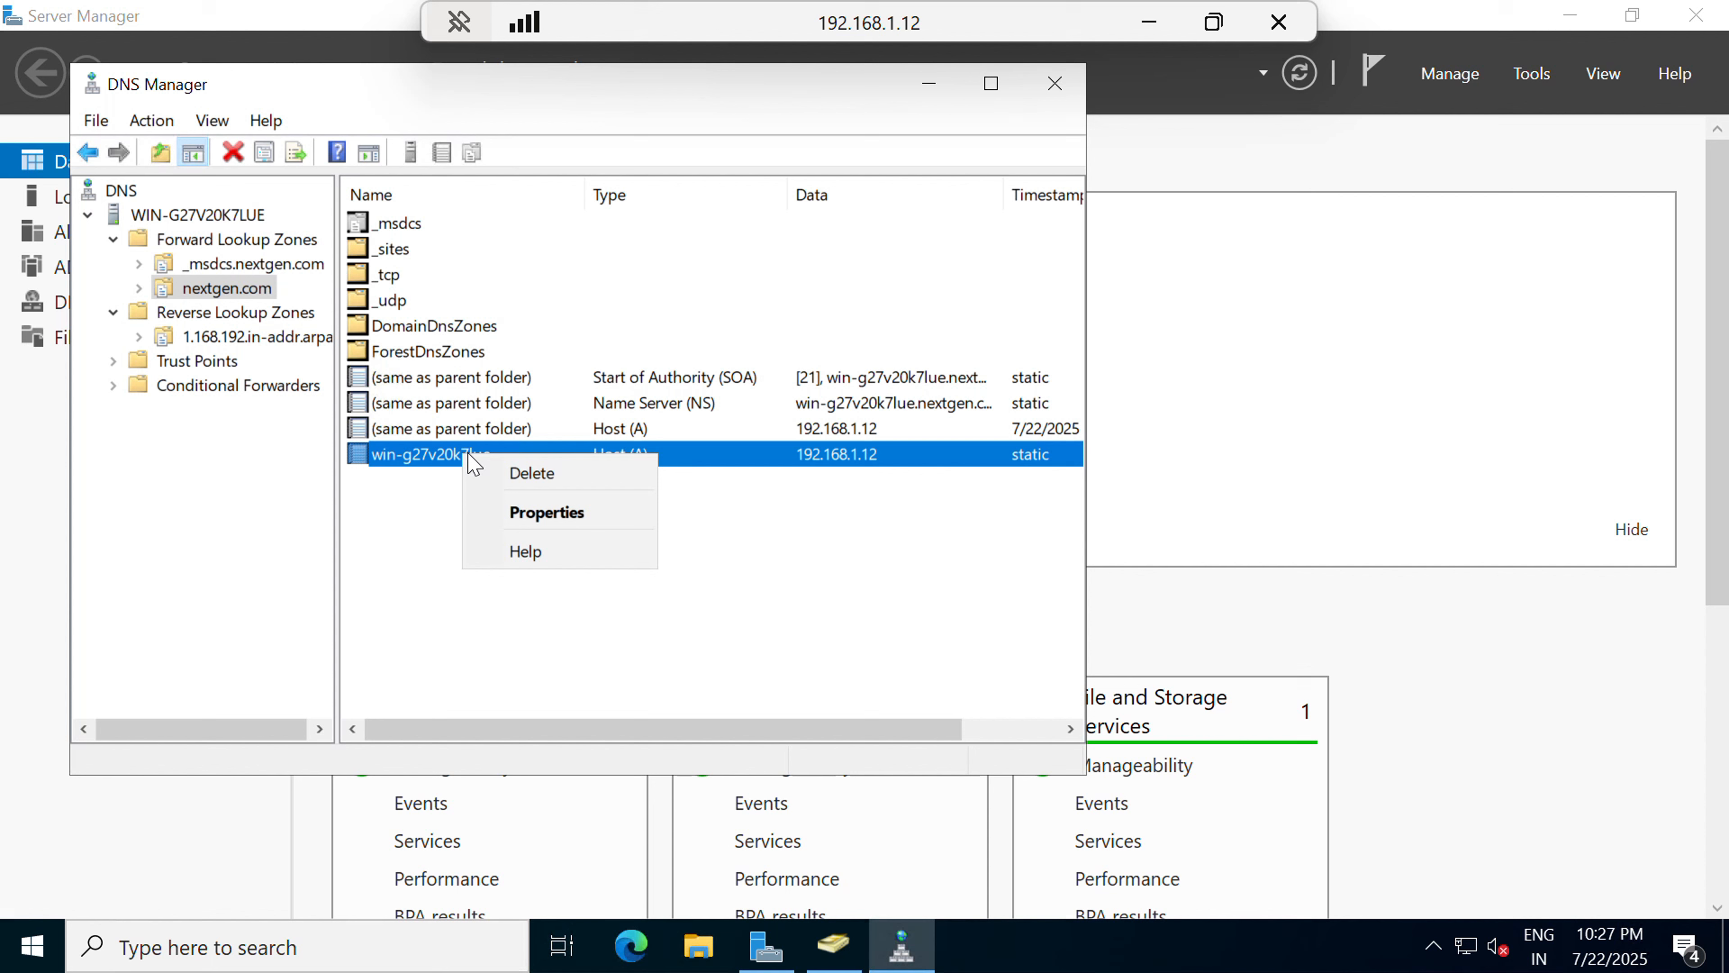
left_click(563, 514)
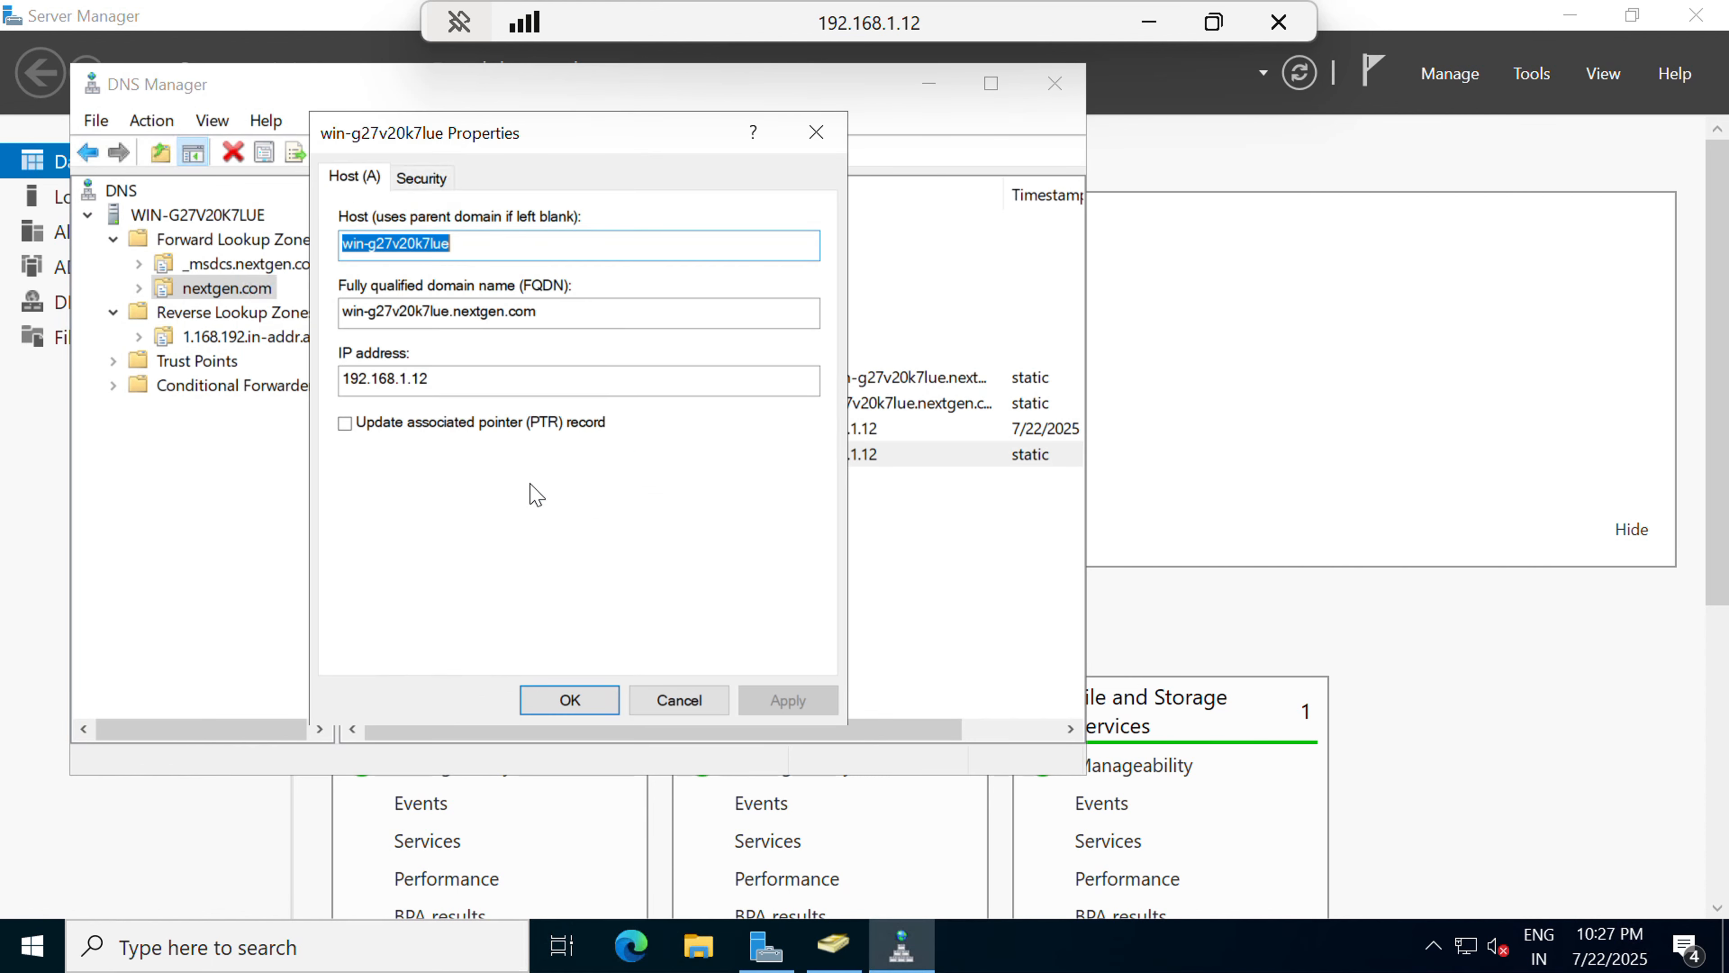
left_click(419, 429)
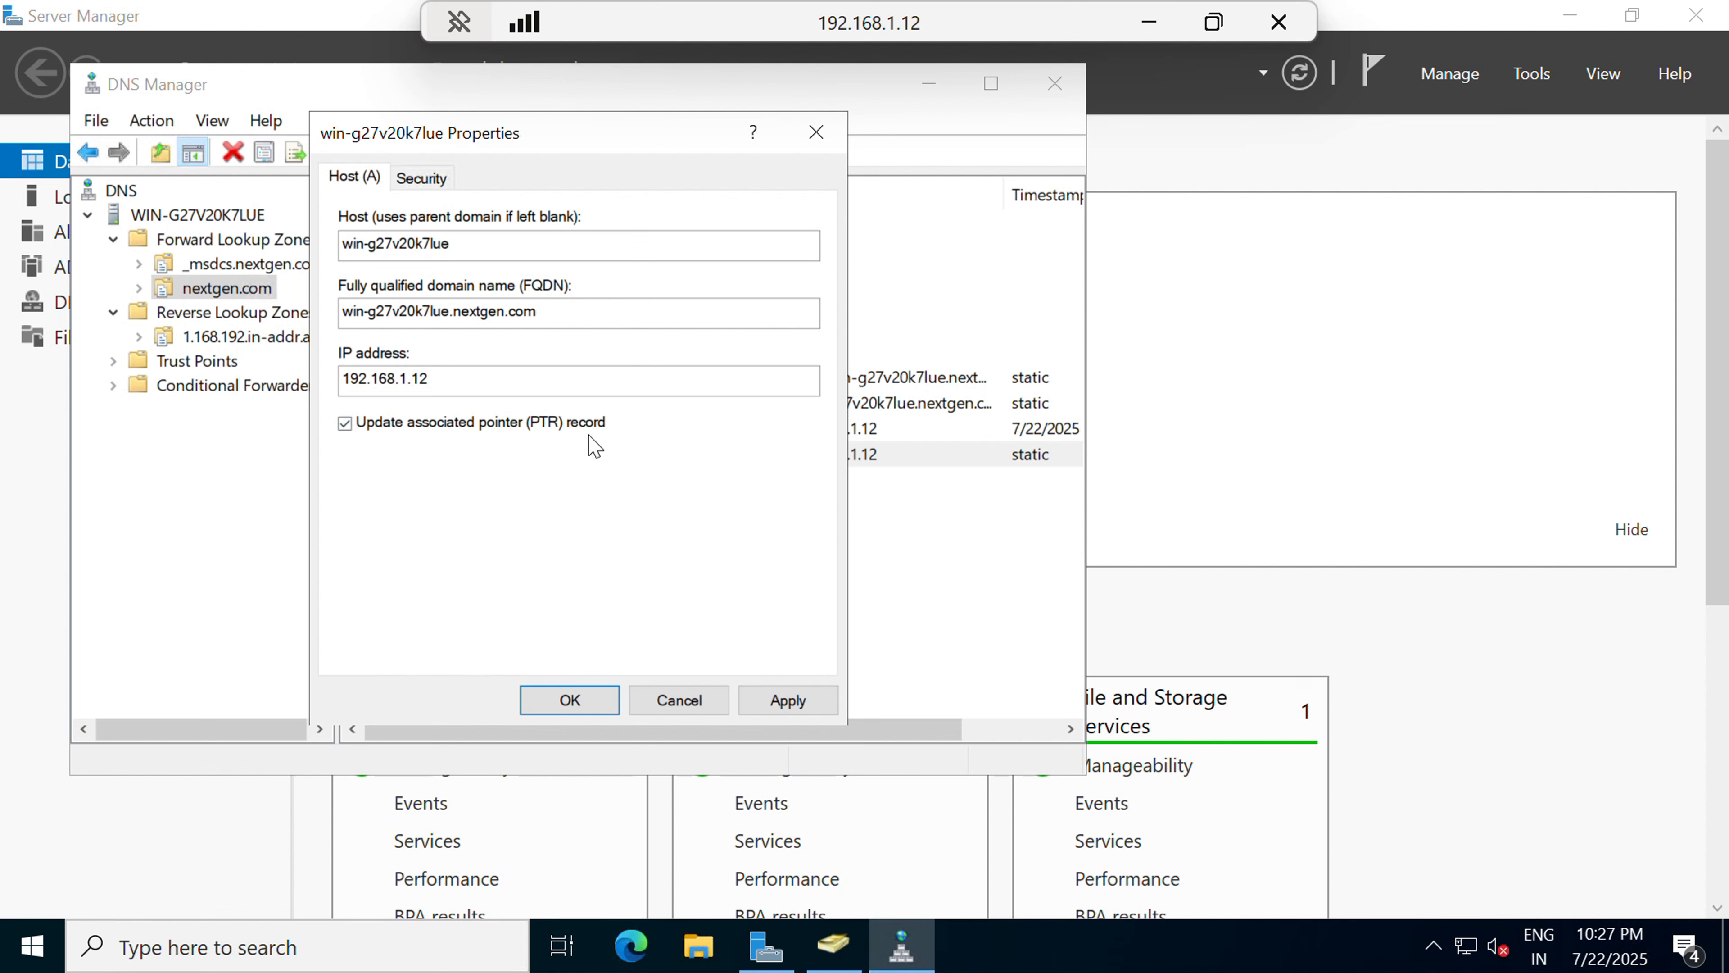
left_click(755, 699)
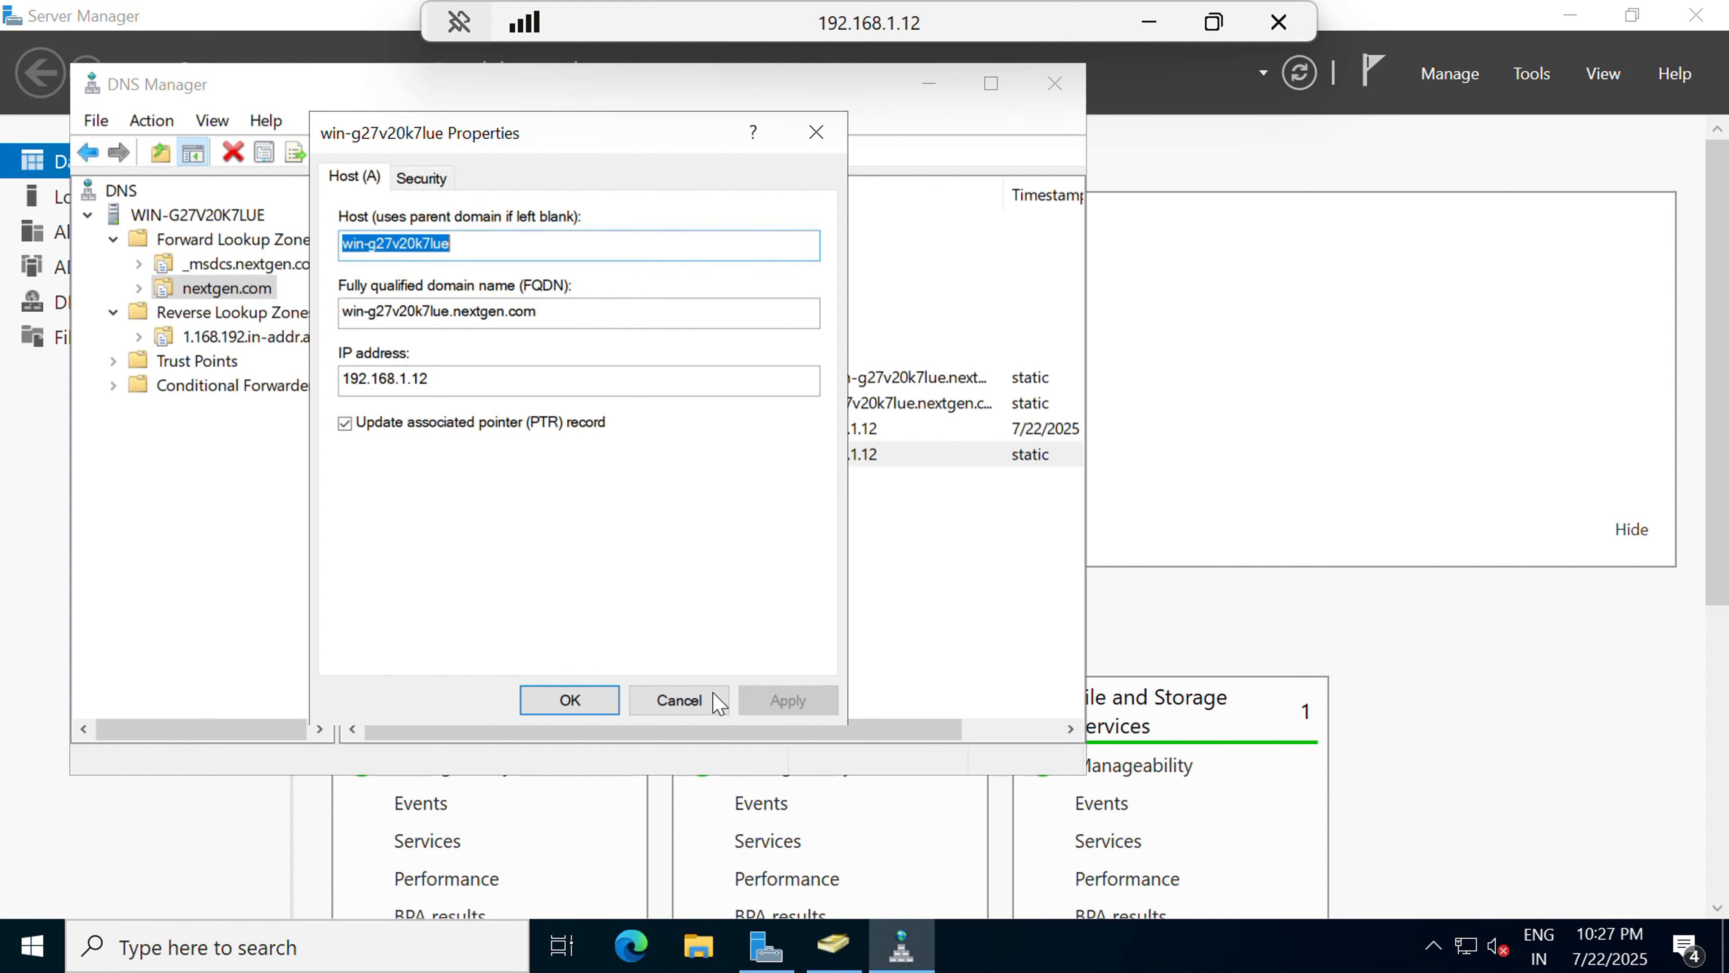
left_click(609, 702)
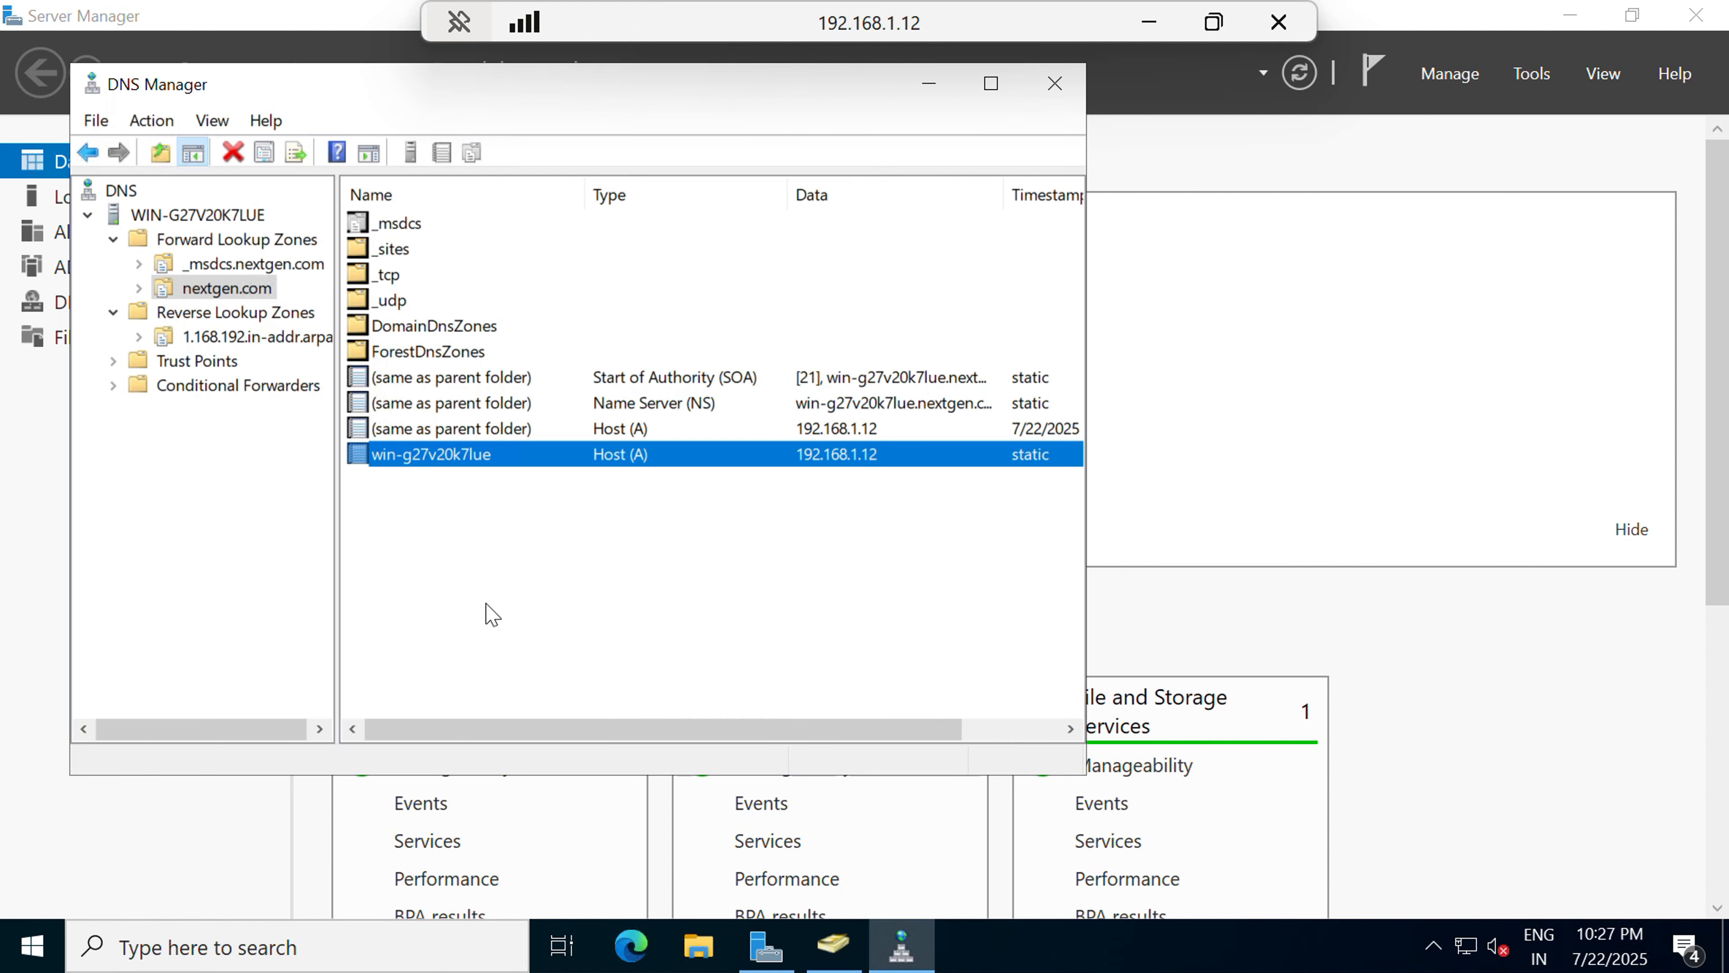
Step: Check the 1.168.192.in-addr.arpa reverse zone for the server's pointer record, then minimize DNS Manager
left_click(492, 615)
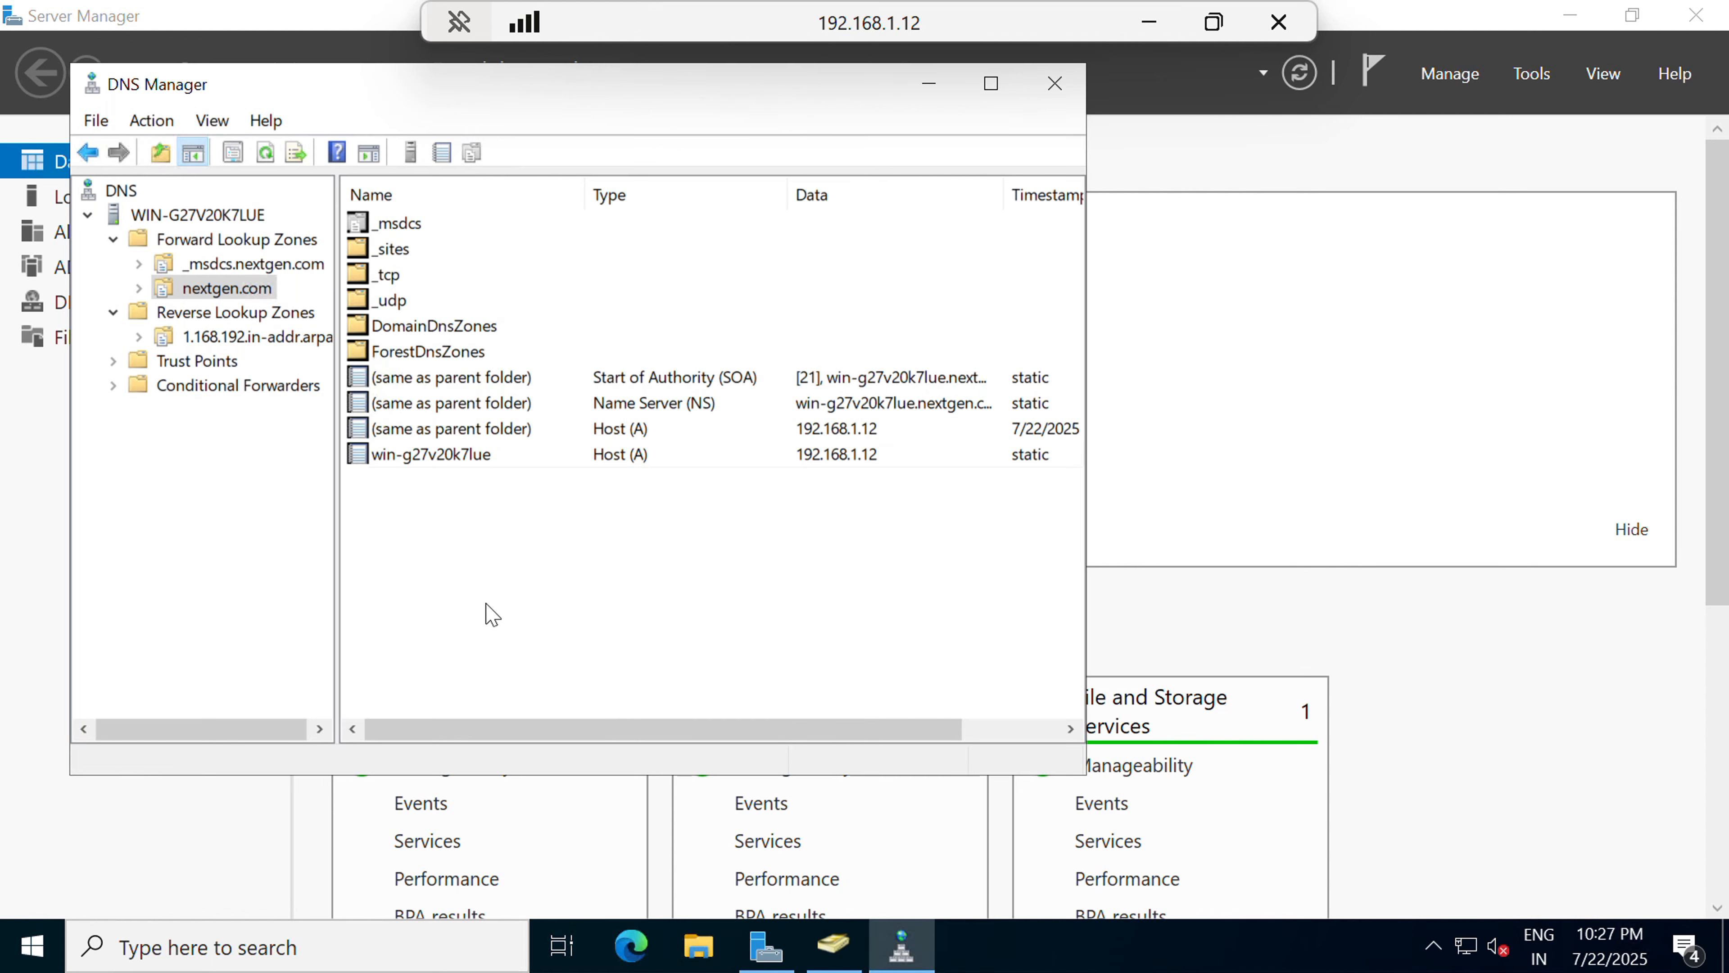
left_click(235, 336)
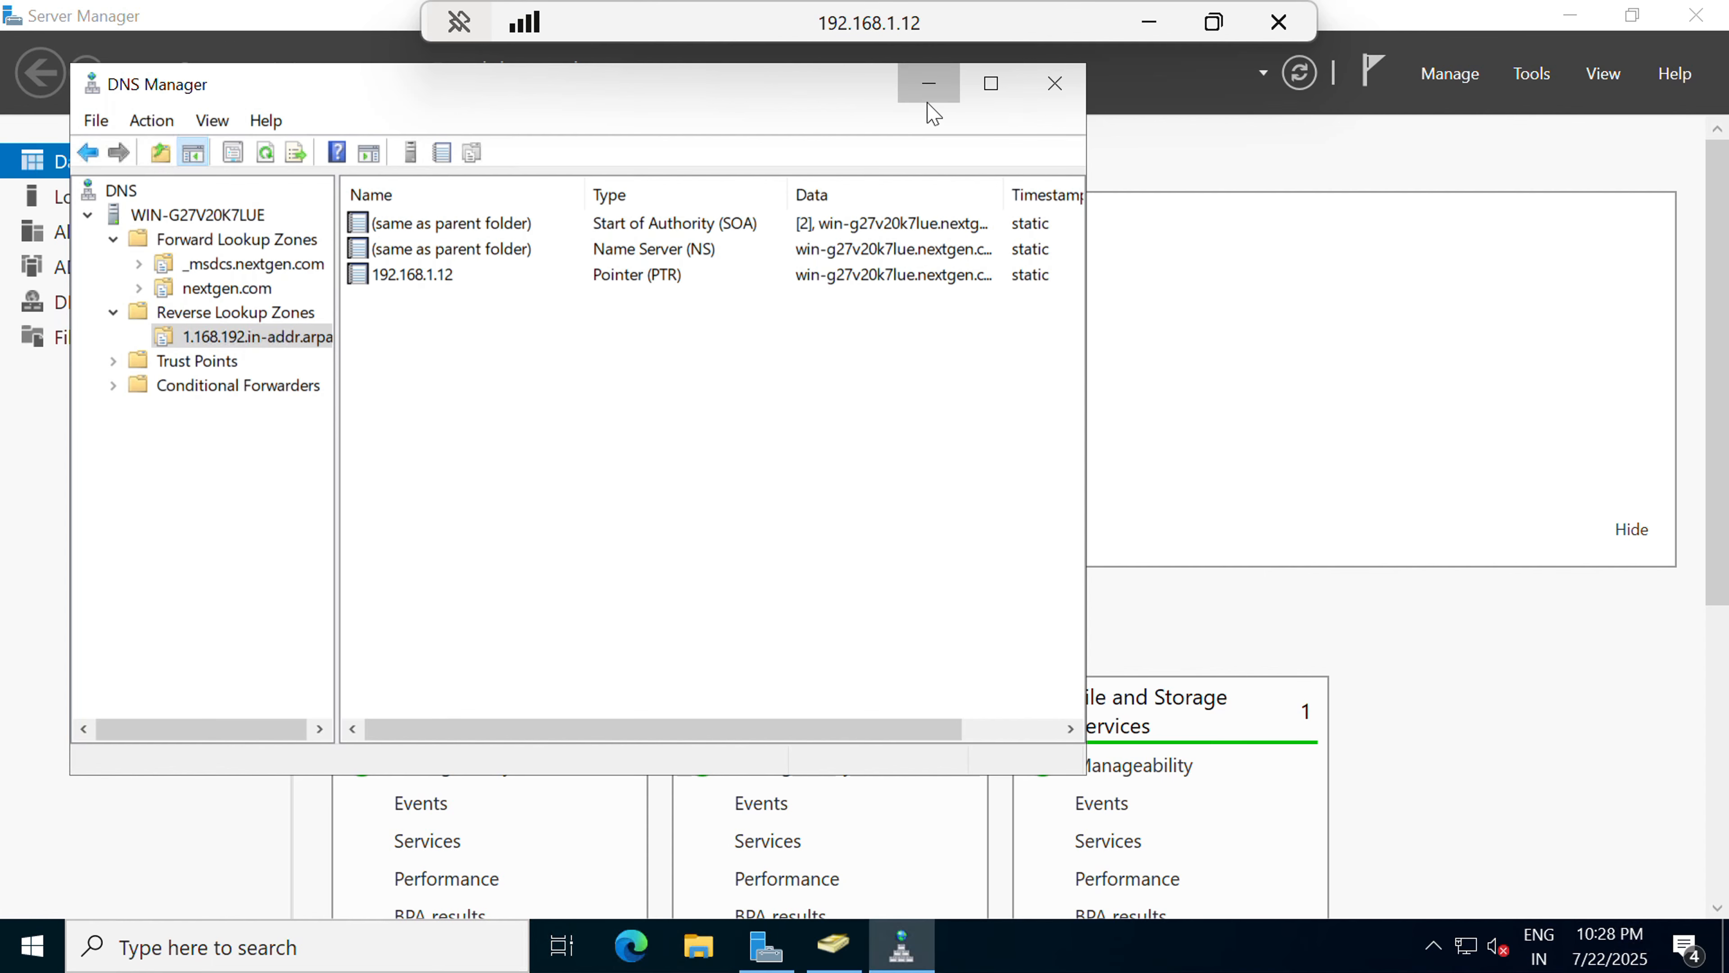
left_click(928, 83)
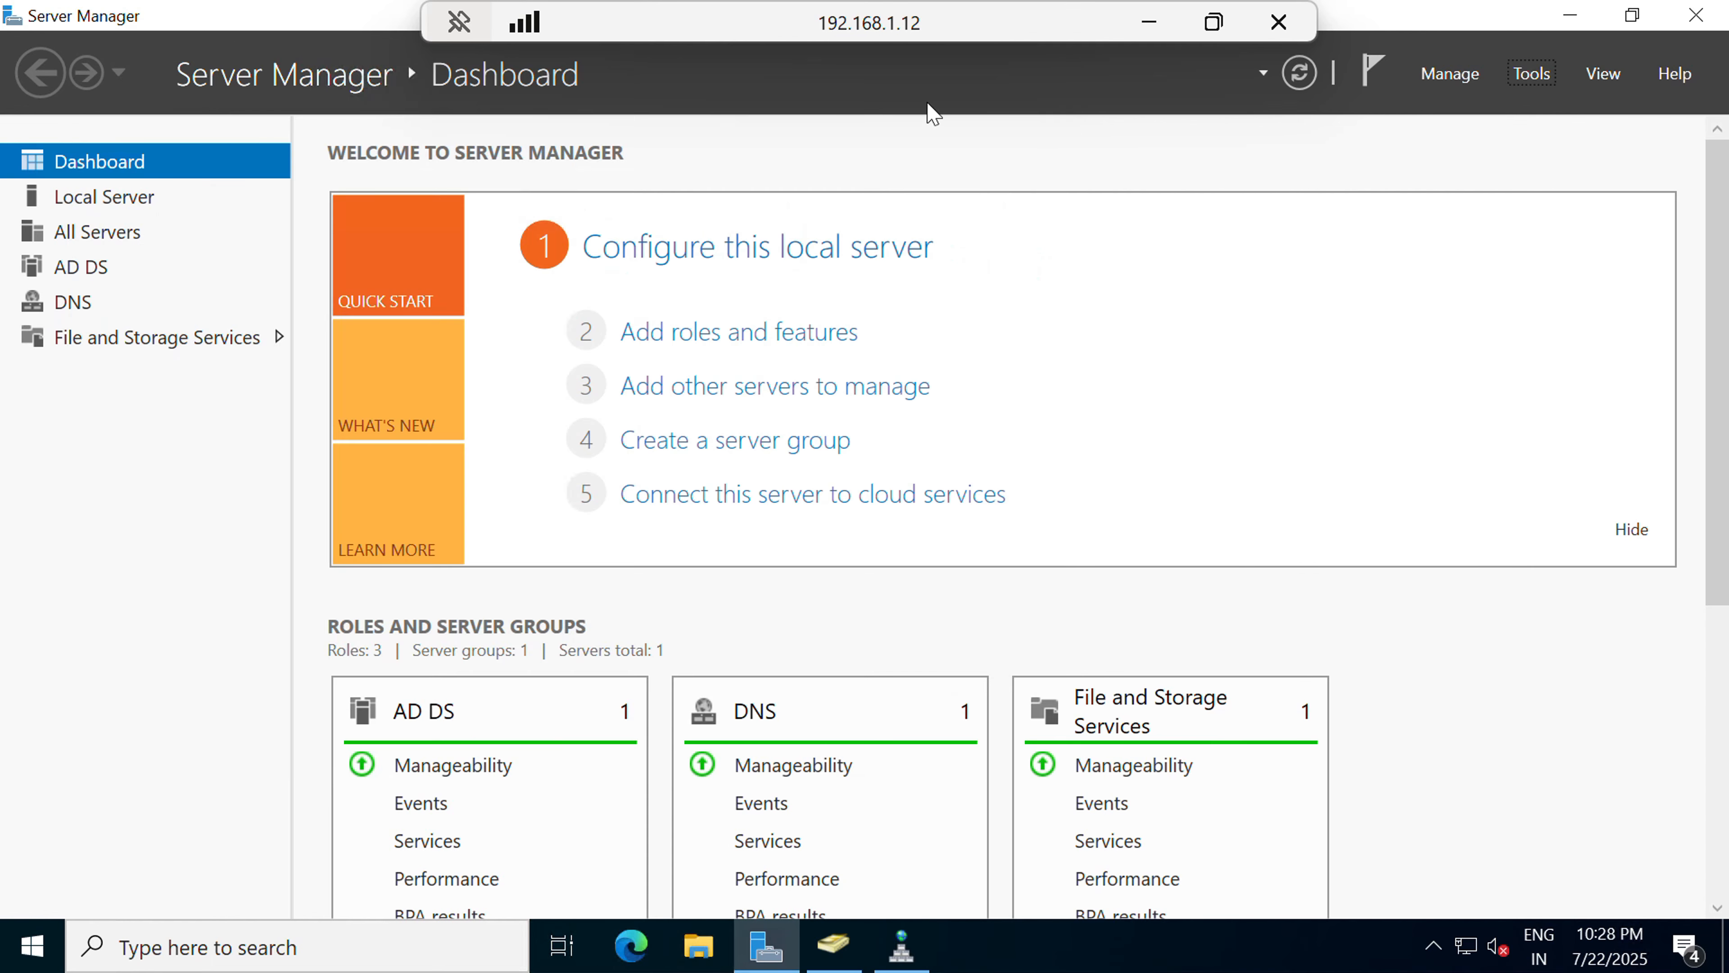
Step: Open the Internet Protocol Version 4 (TCP/IPv4) properties of the local server's Ethernet0 adapter
left_click(104, 208)
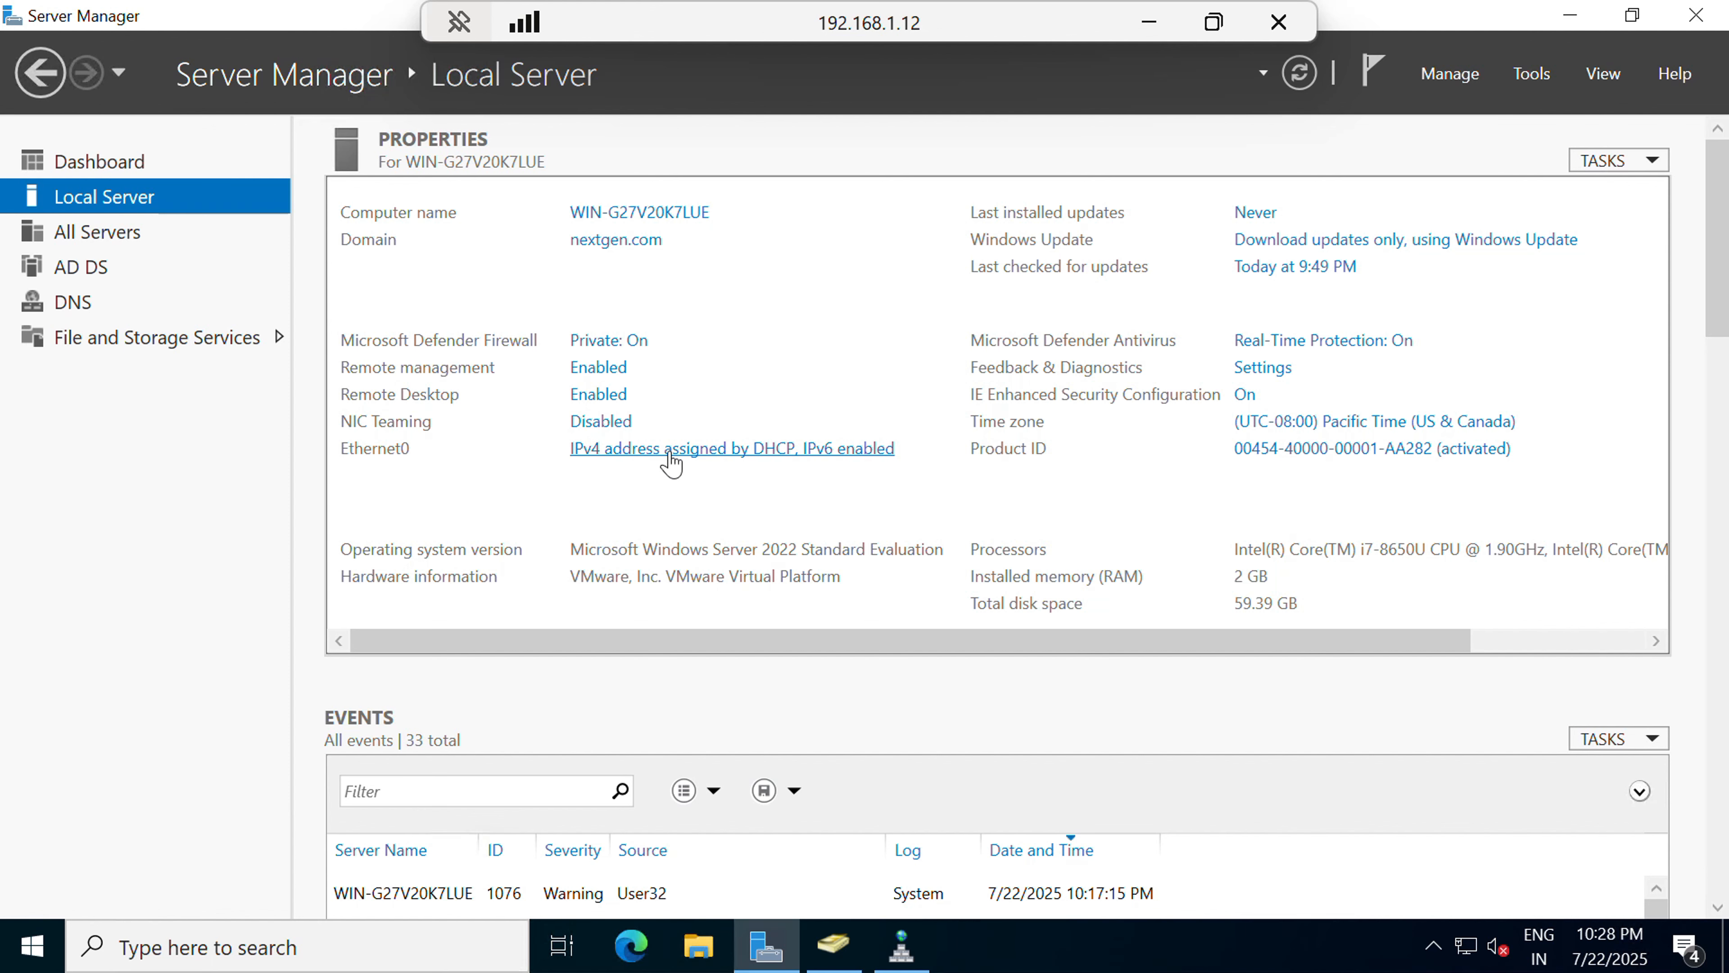
left_click(669, 453)
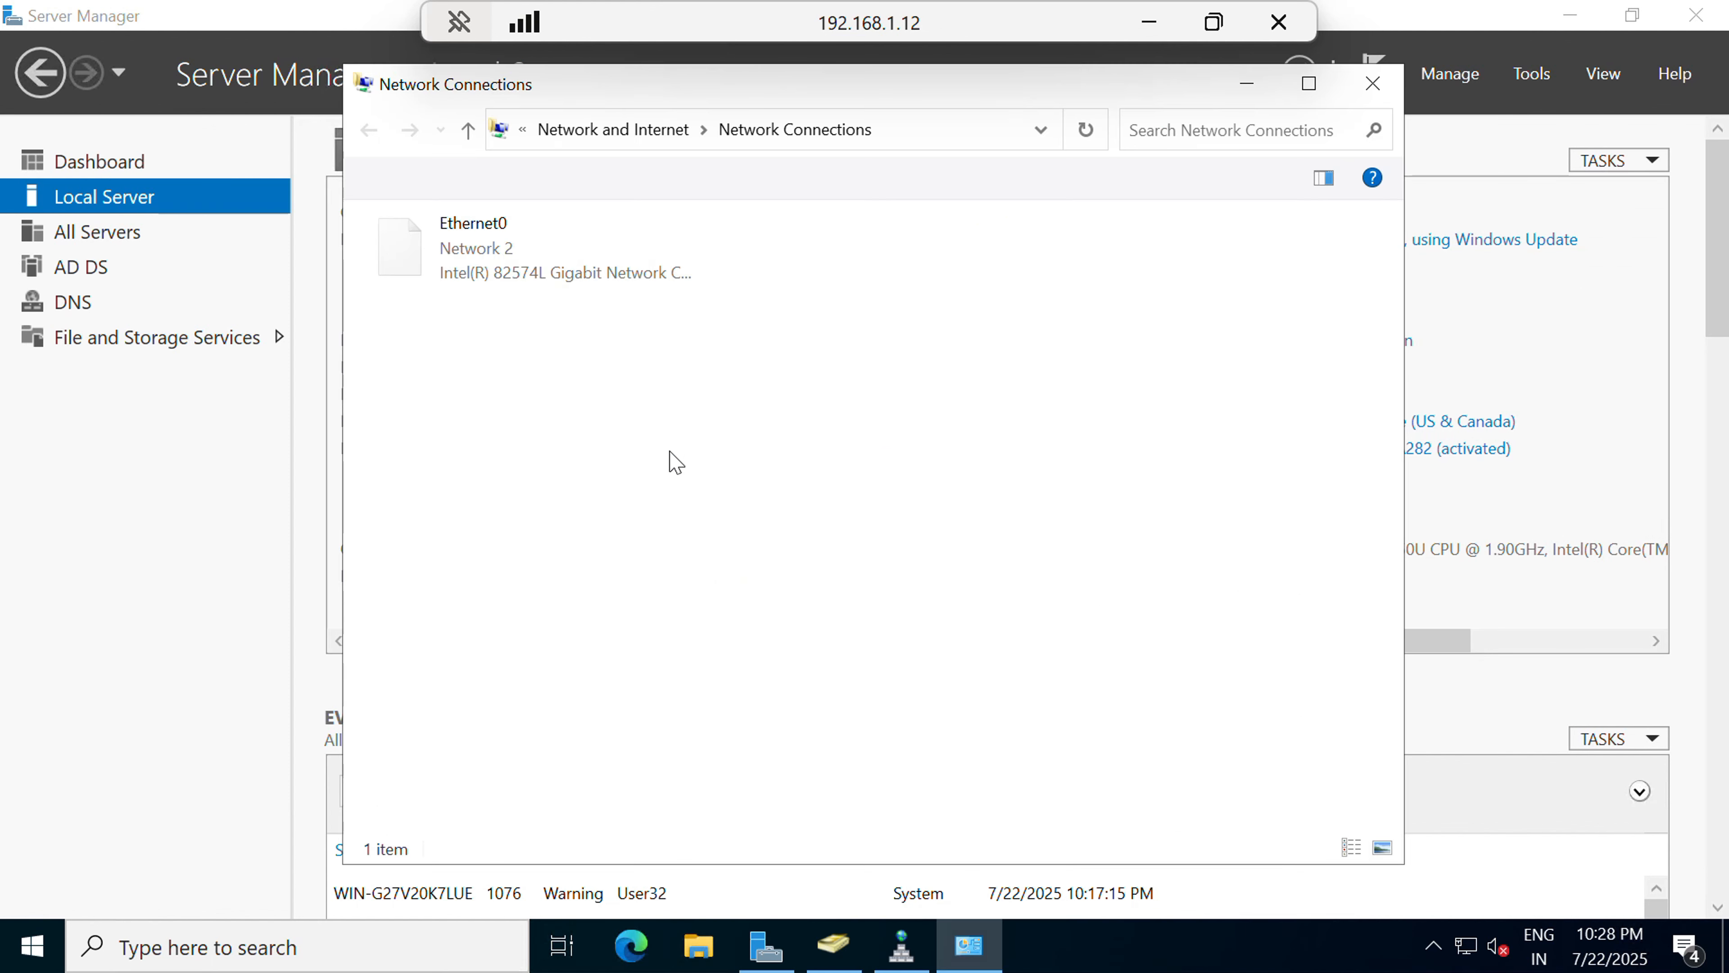
right_click(555, 274)
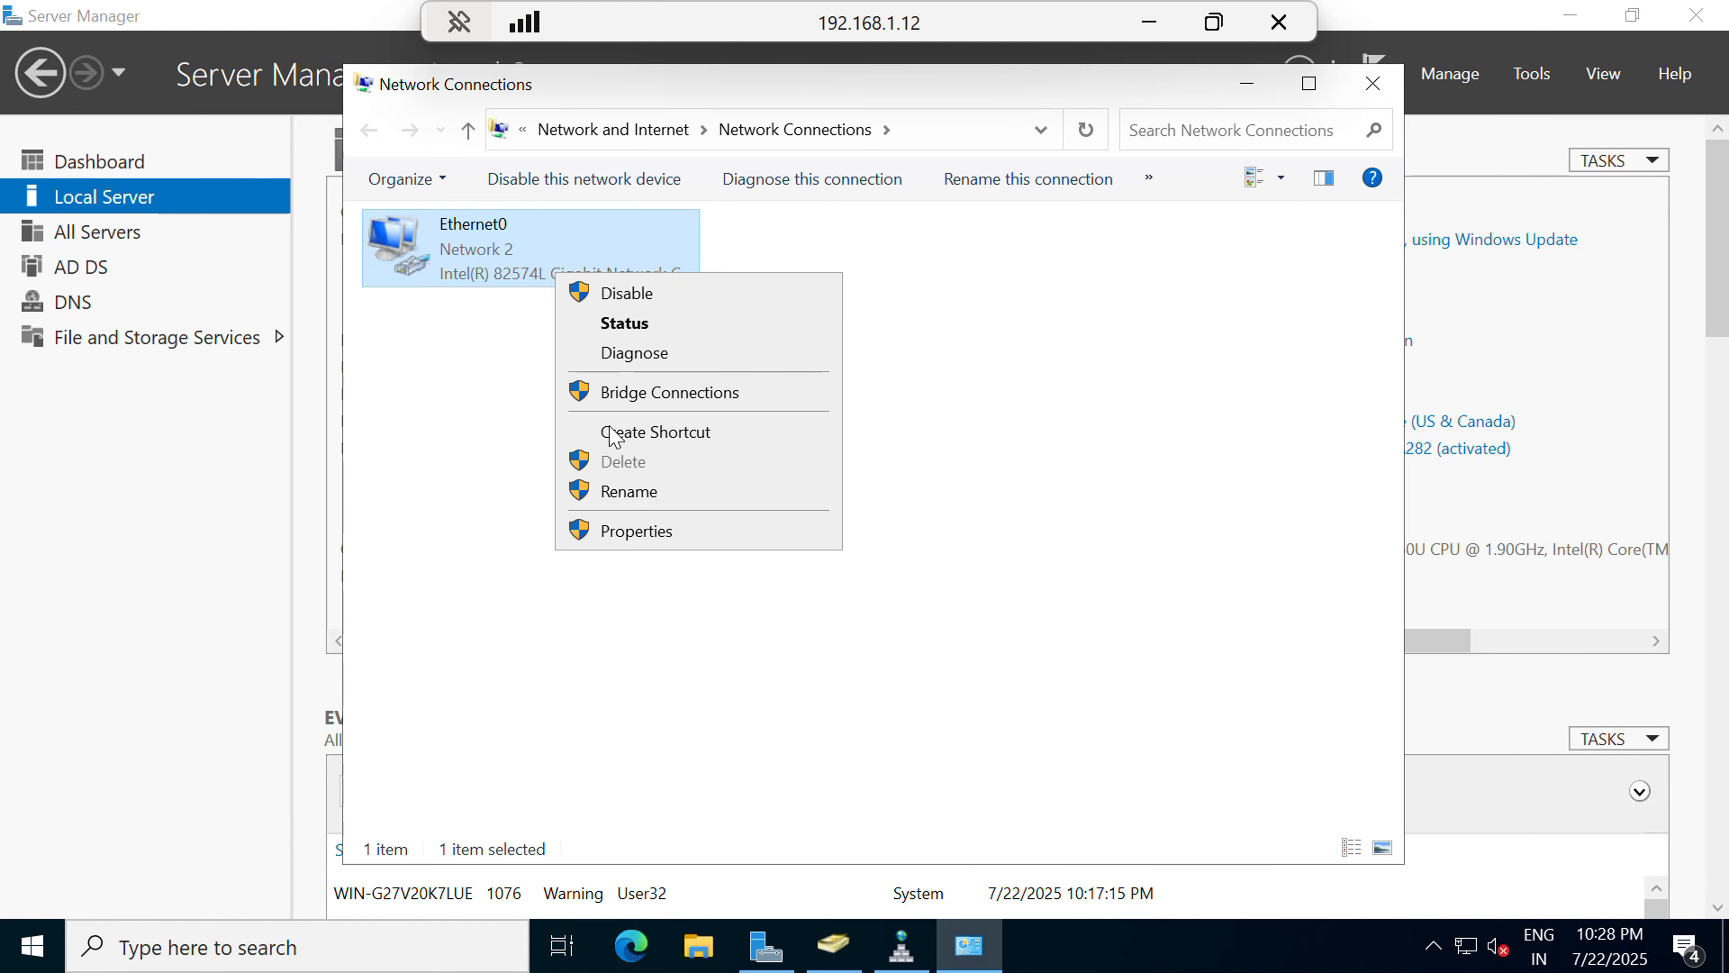
left_click(633, 534)
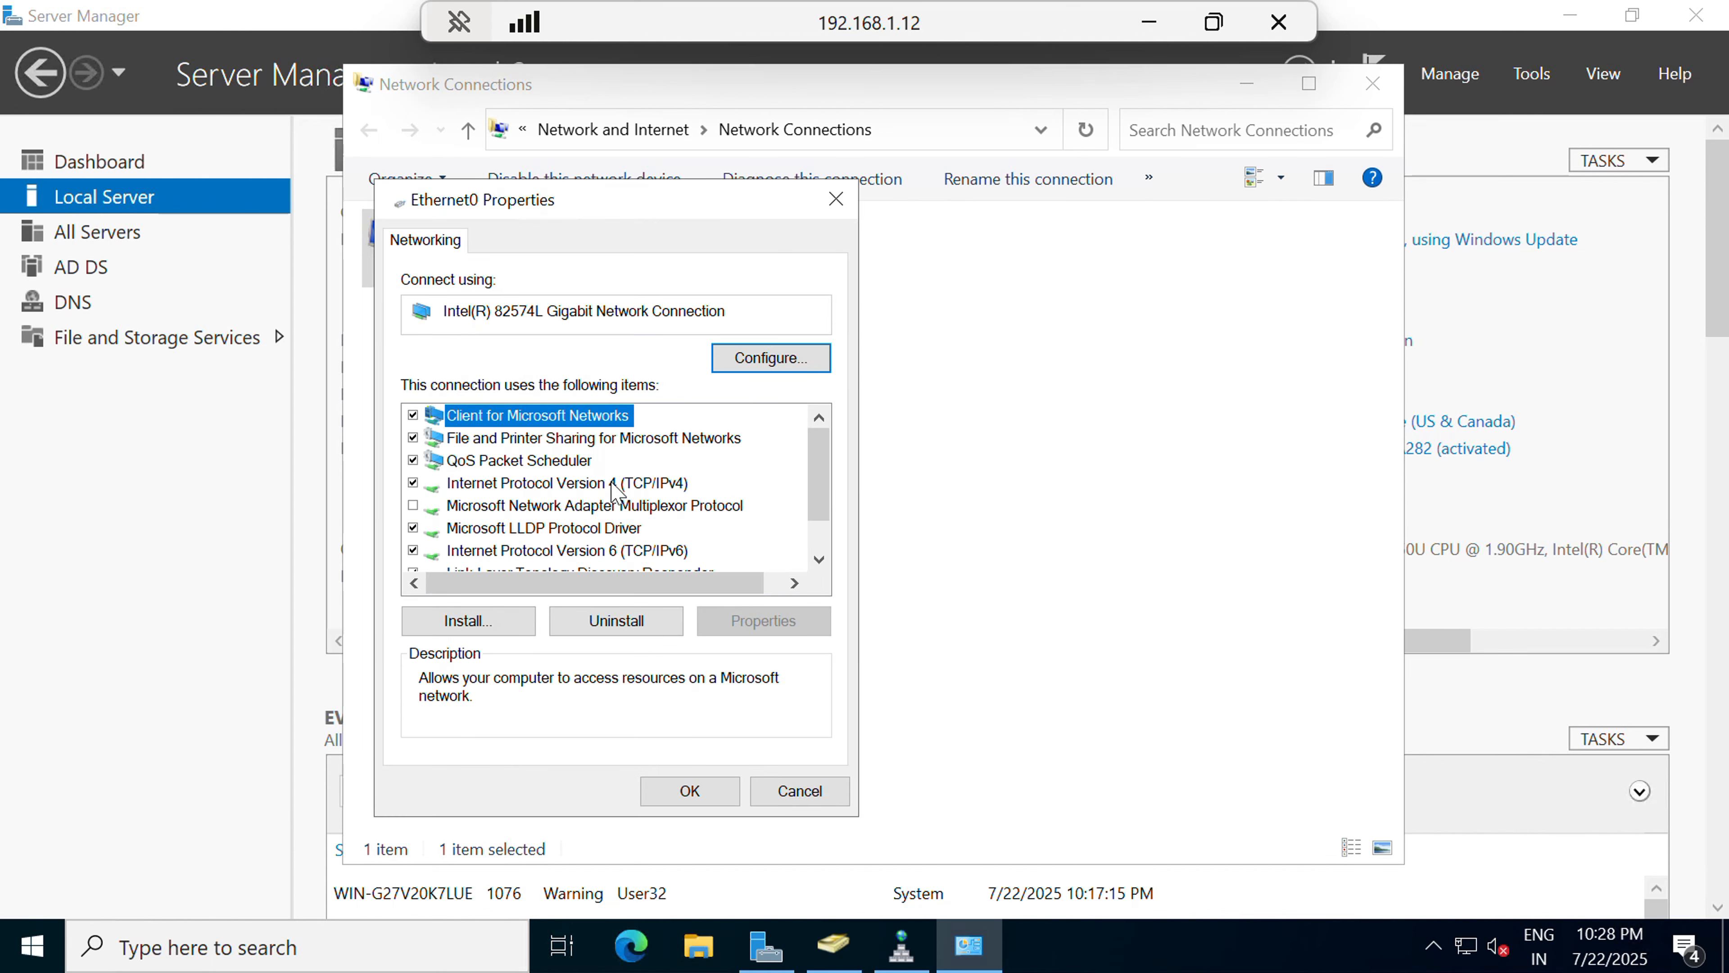
left_click(613, 484)
left_click(739, 620)
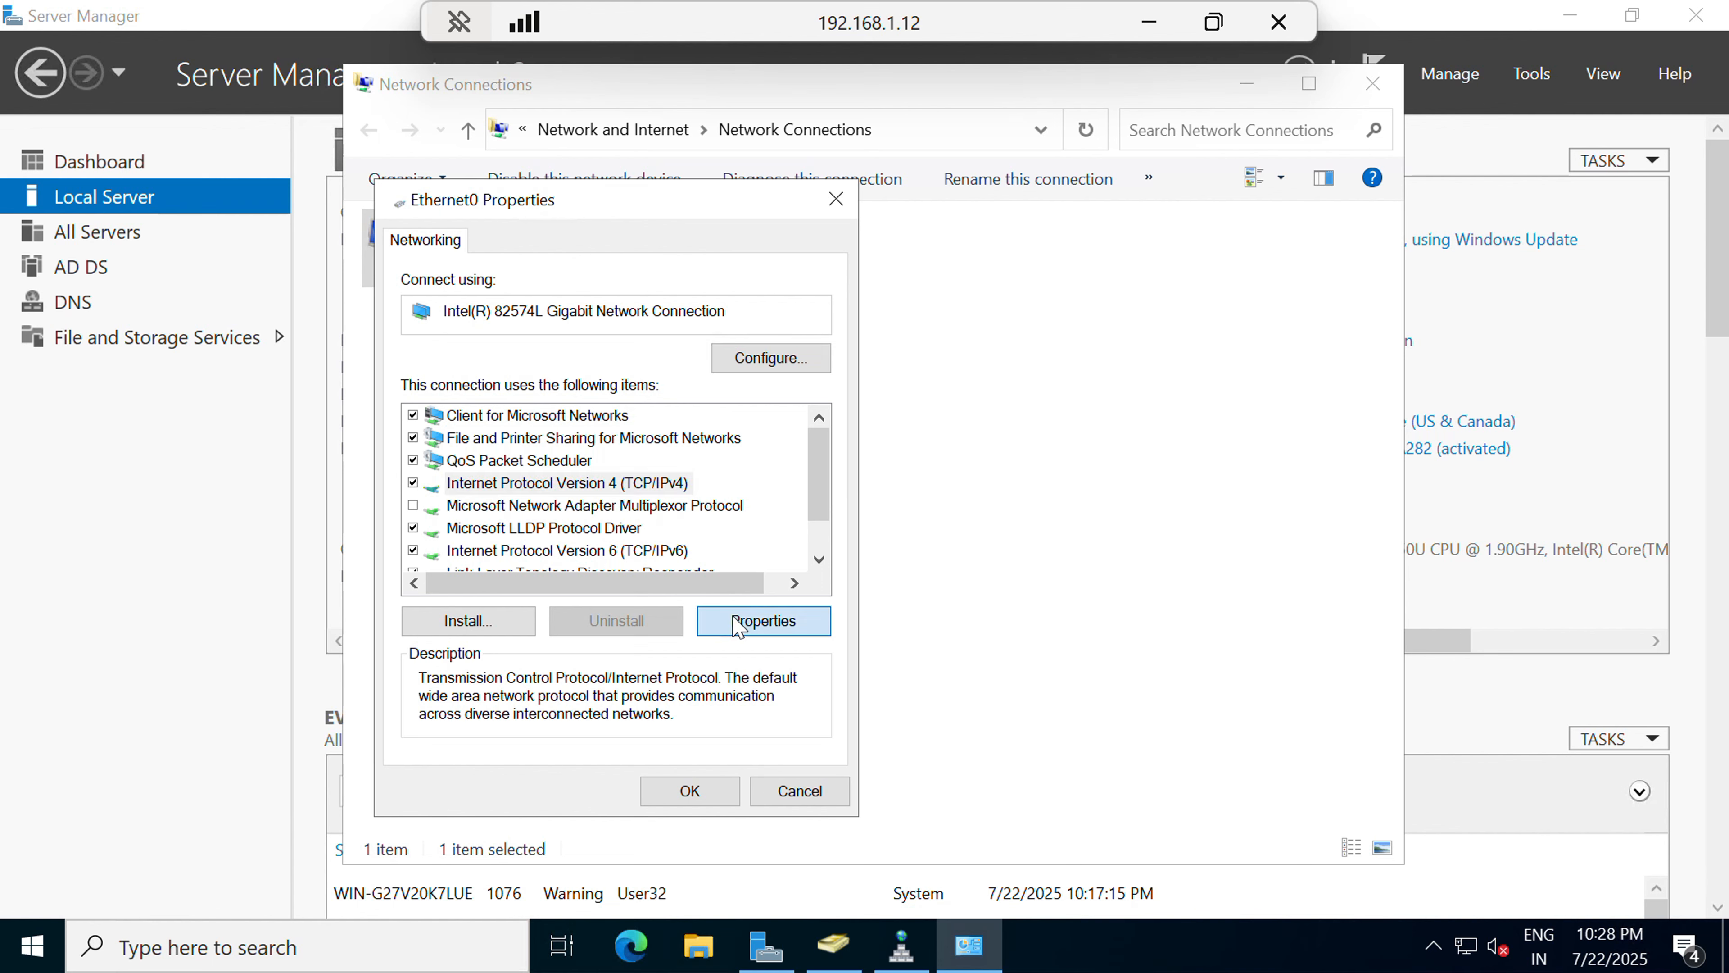
Step: Set the IPv4 preferred DNS server to 192.168.1.12 and accept the adapter settings
left_click(854, 690)
key("BackSpace")
key("BackSpace")
key("BackSpace")
key("BackSpace")
key("BackSpace")
key("BackSpace")
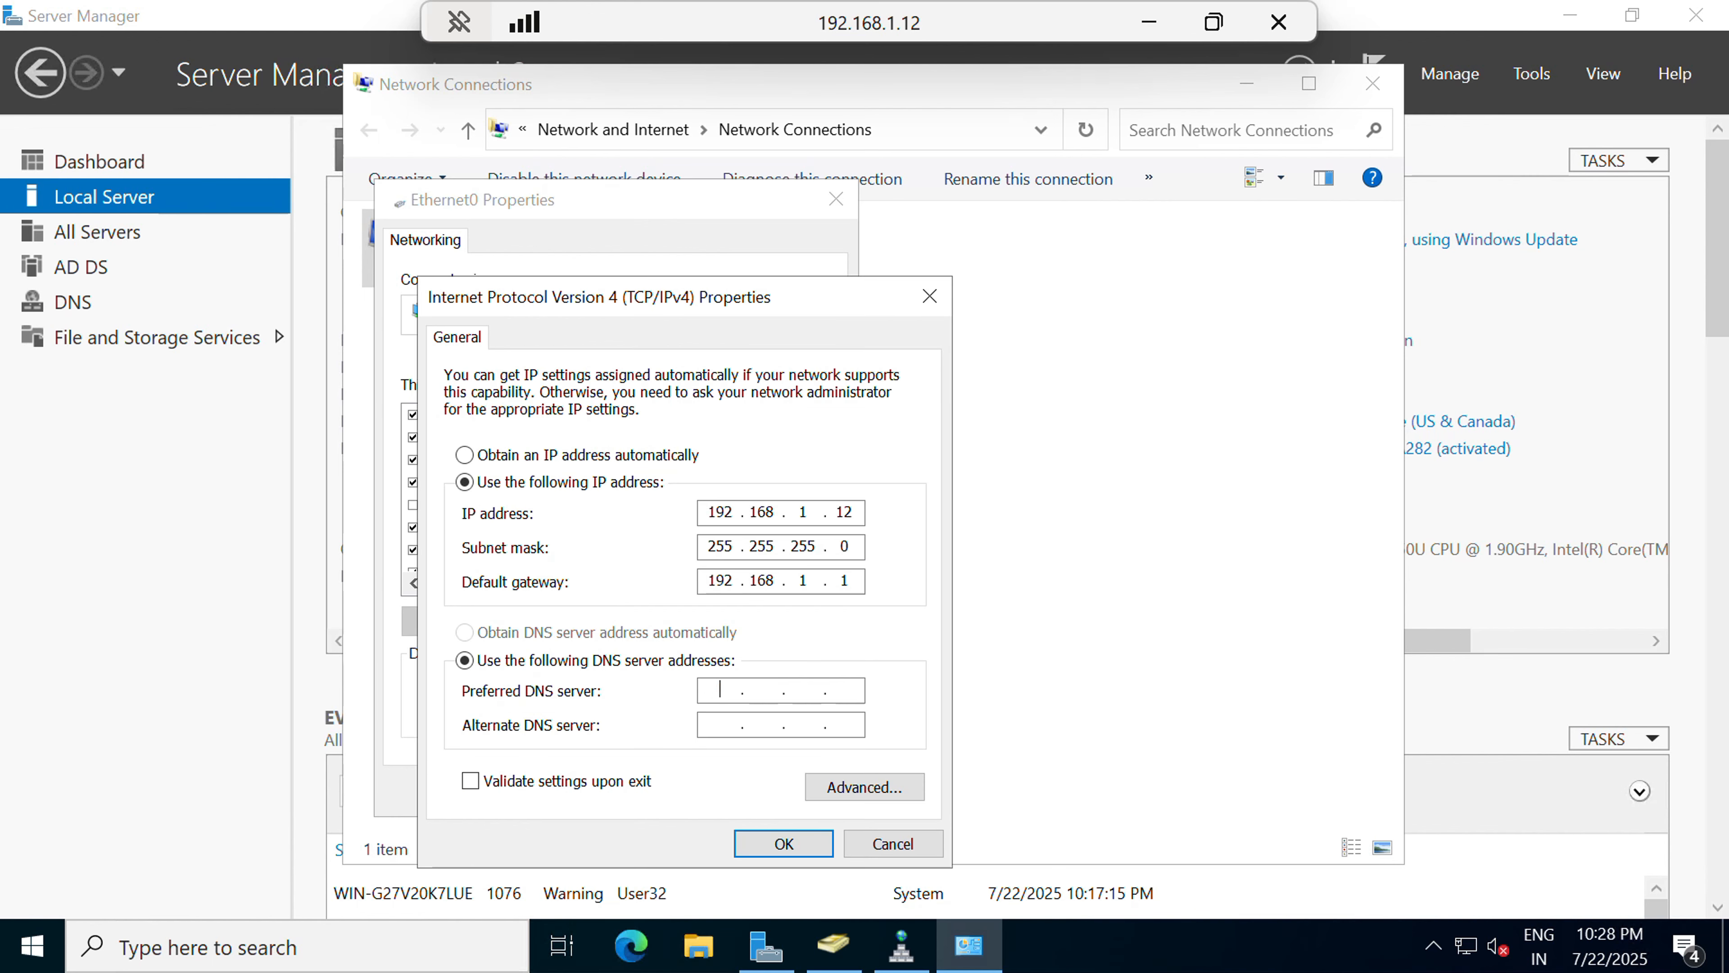
type("192.168.1.12")
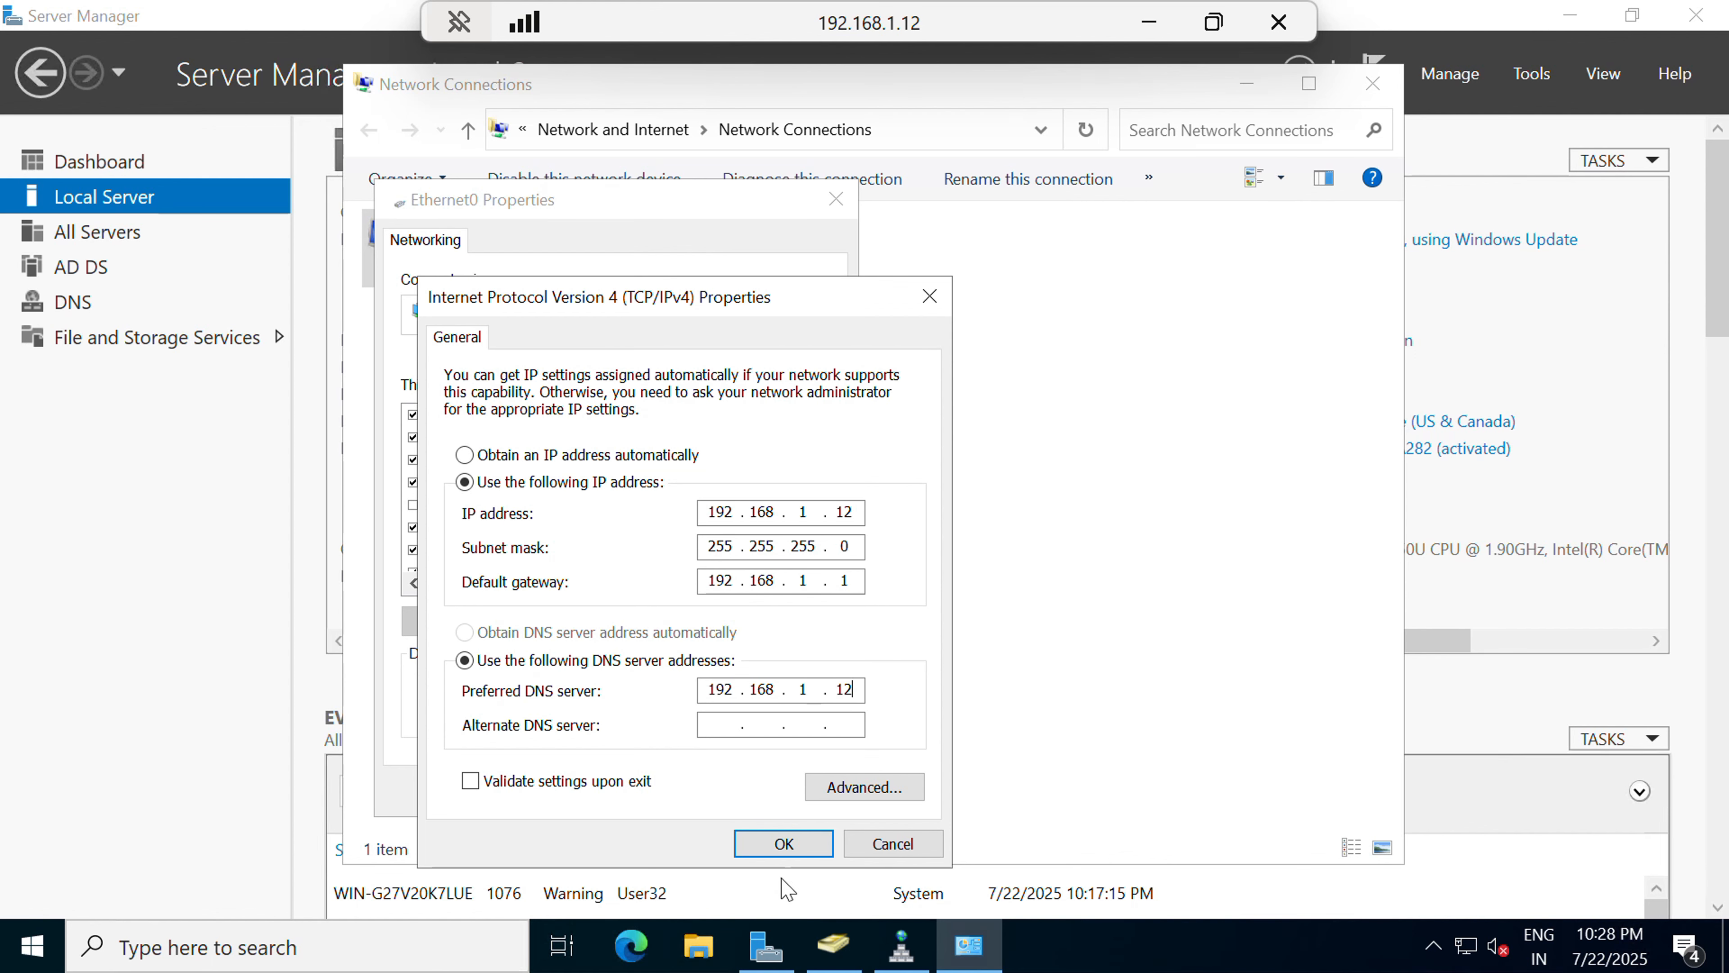
left_click(784, 845)
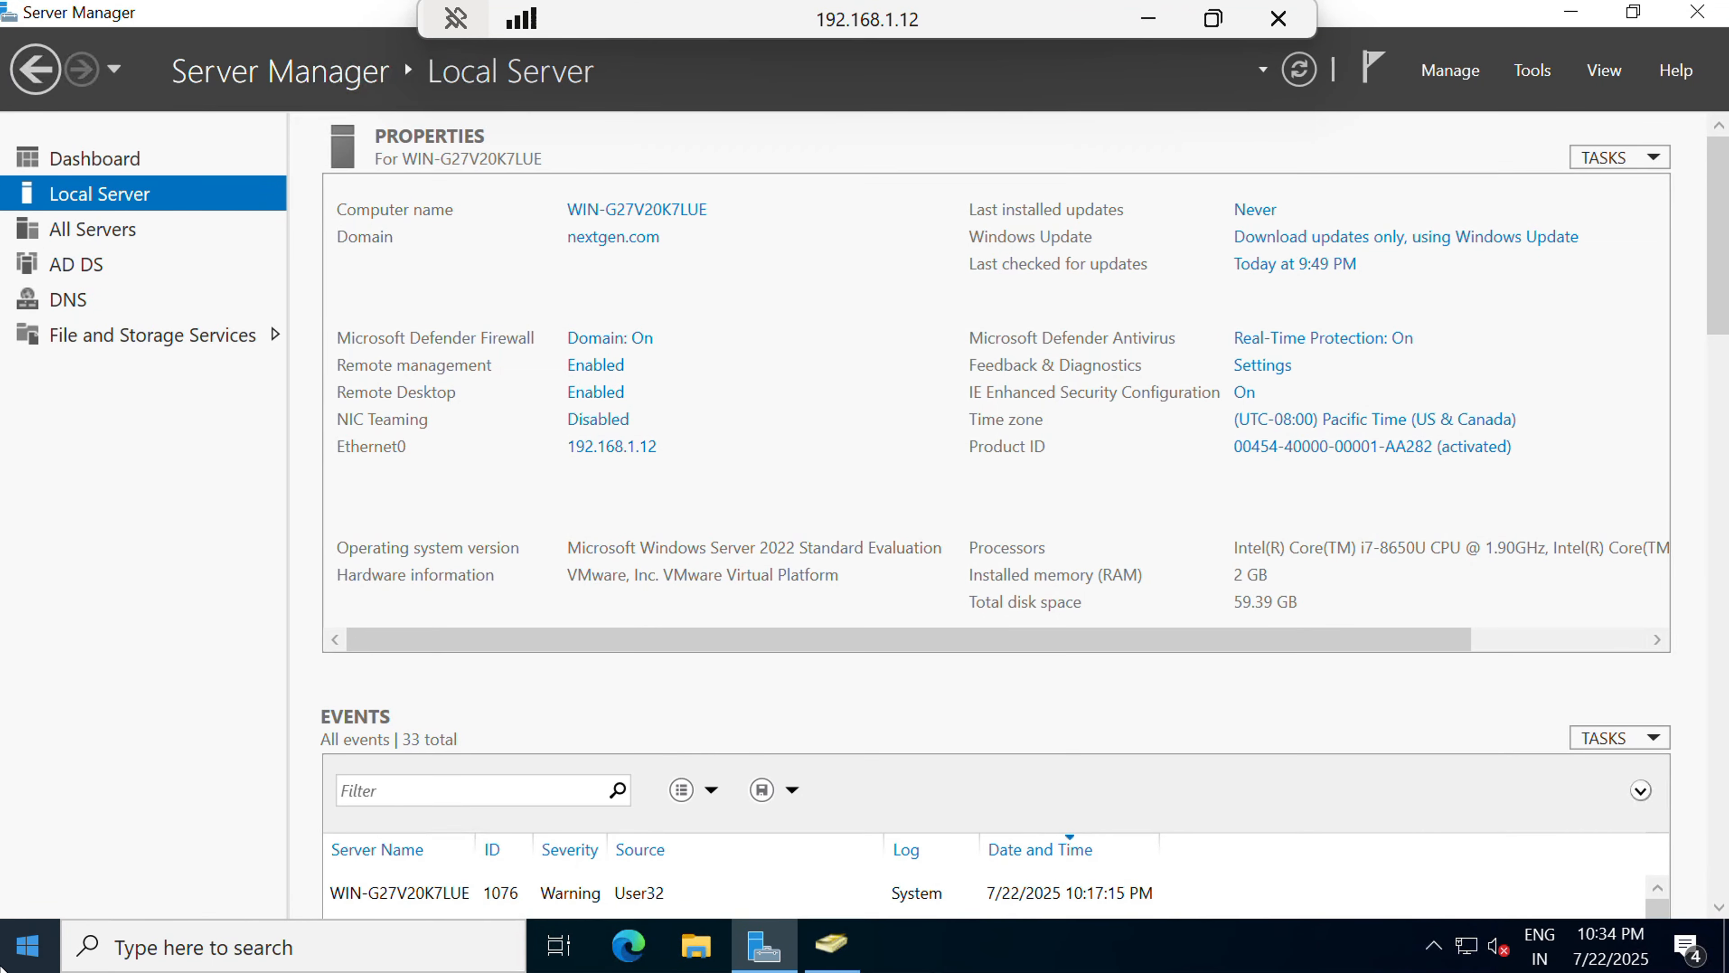
Step: Switch to Windows PowerShell and start an interactive nslookup session
left_click(20, 954)
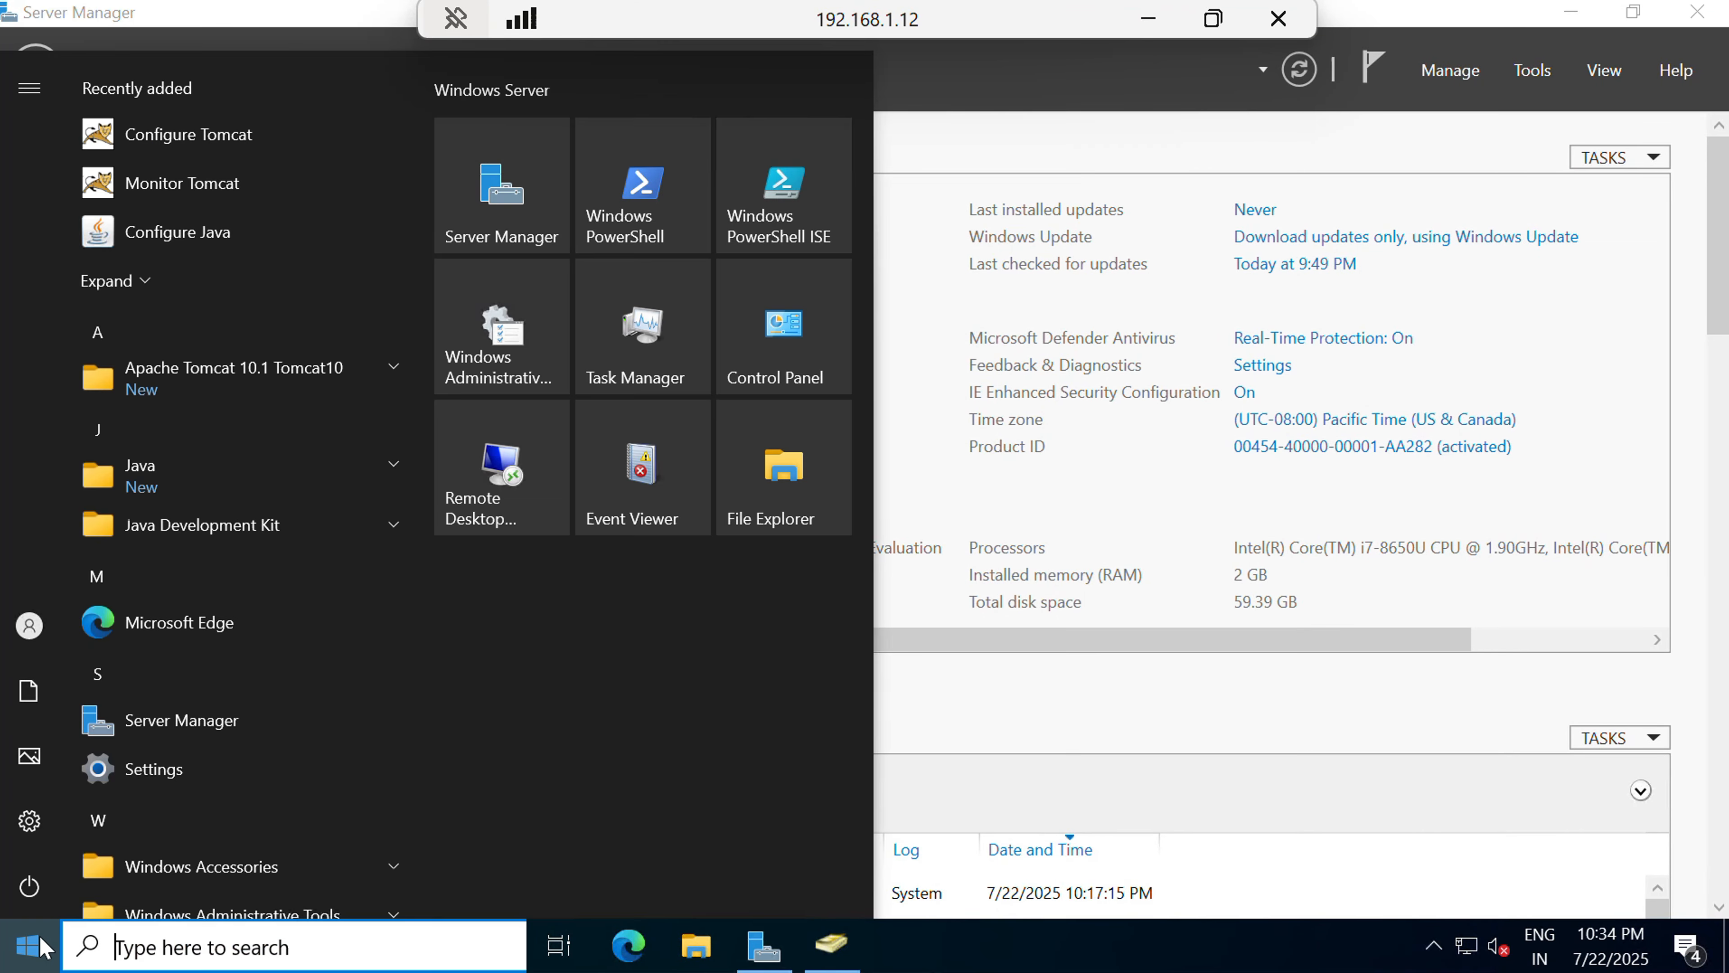
left_click(644, 191)
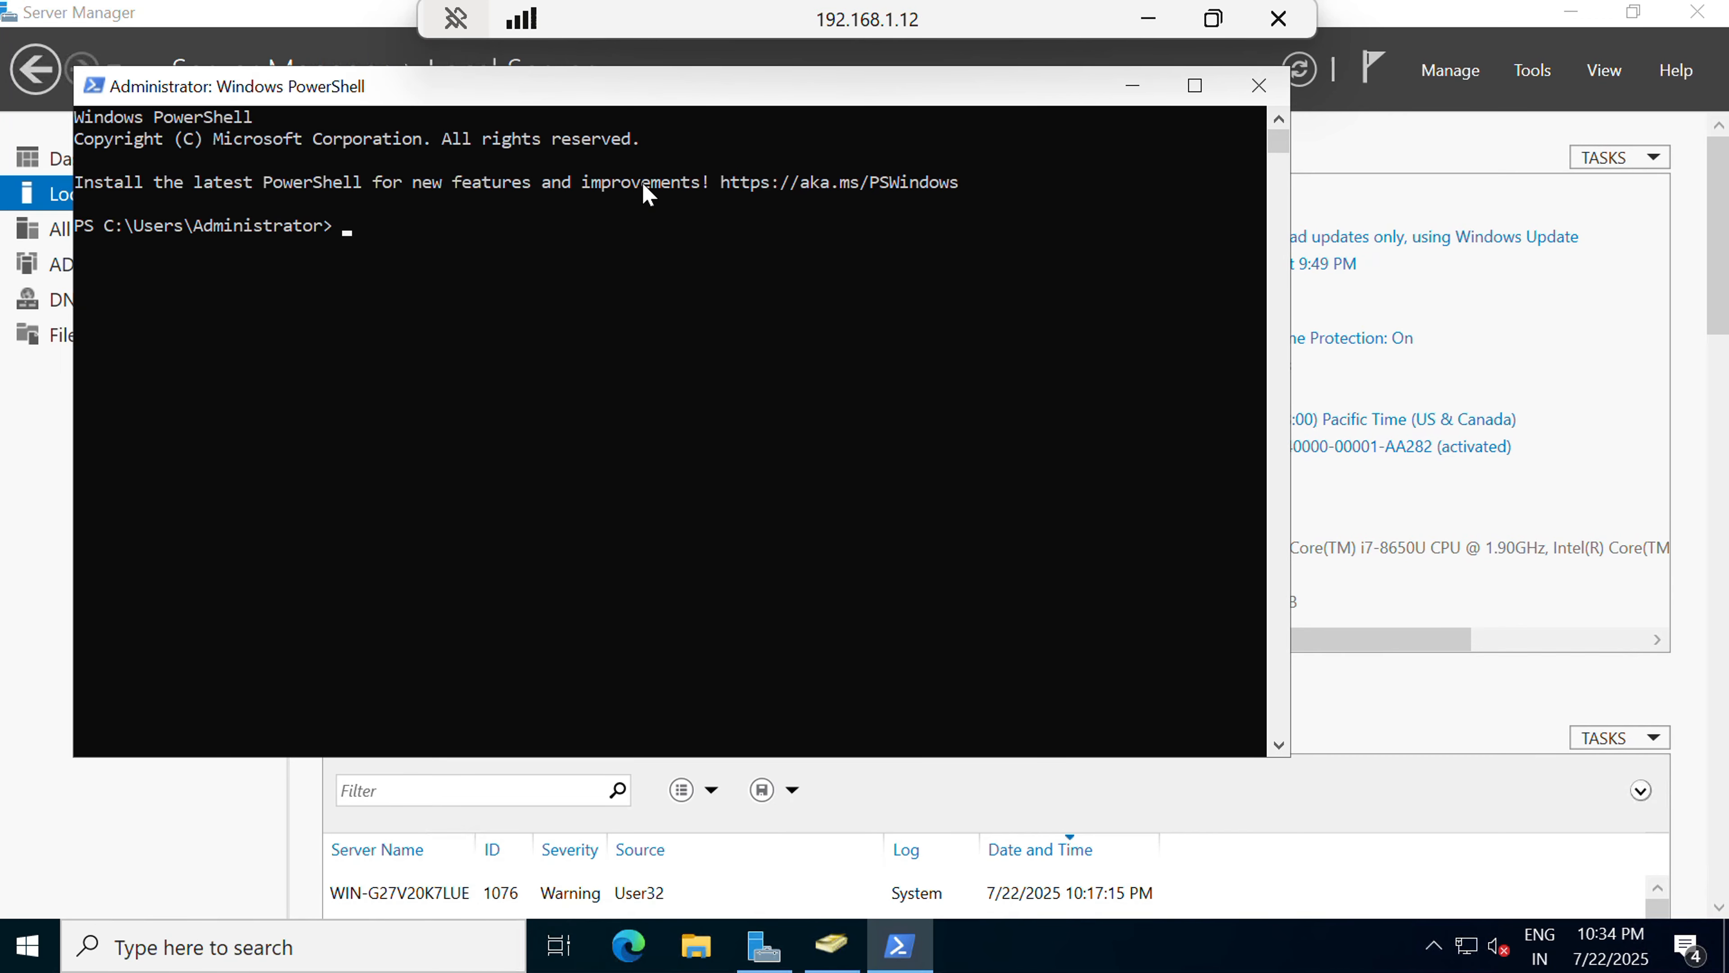
type("nslookup")
key("Return")
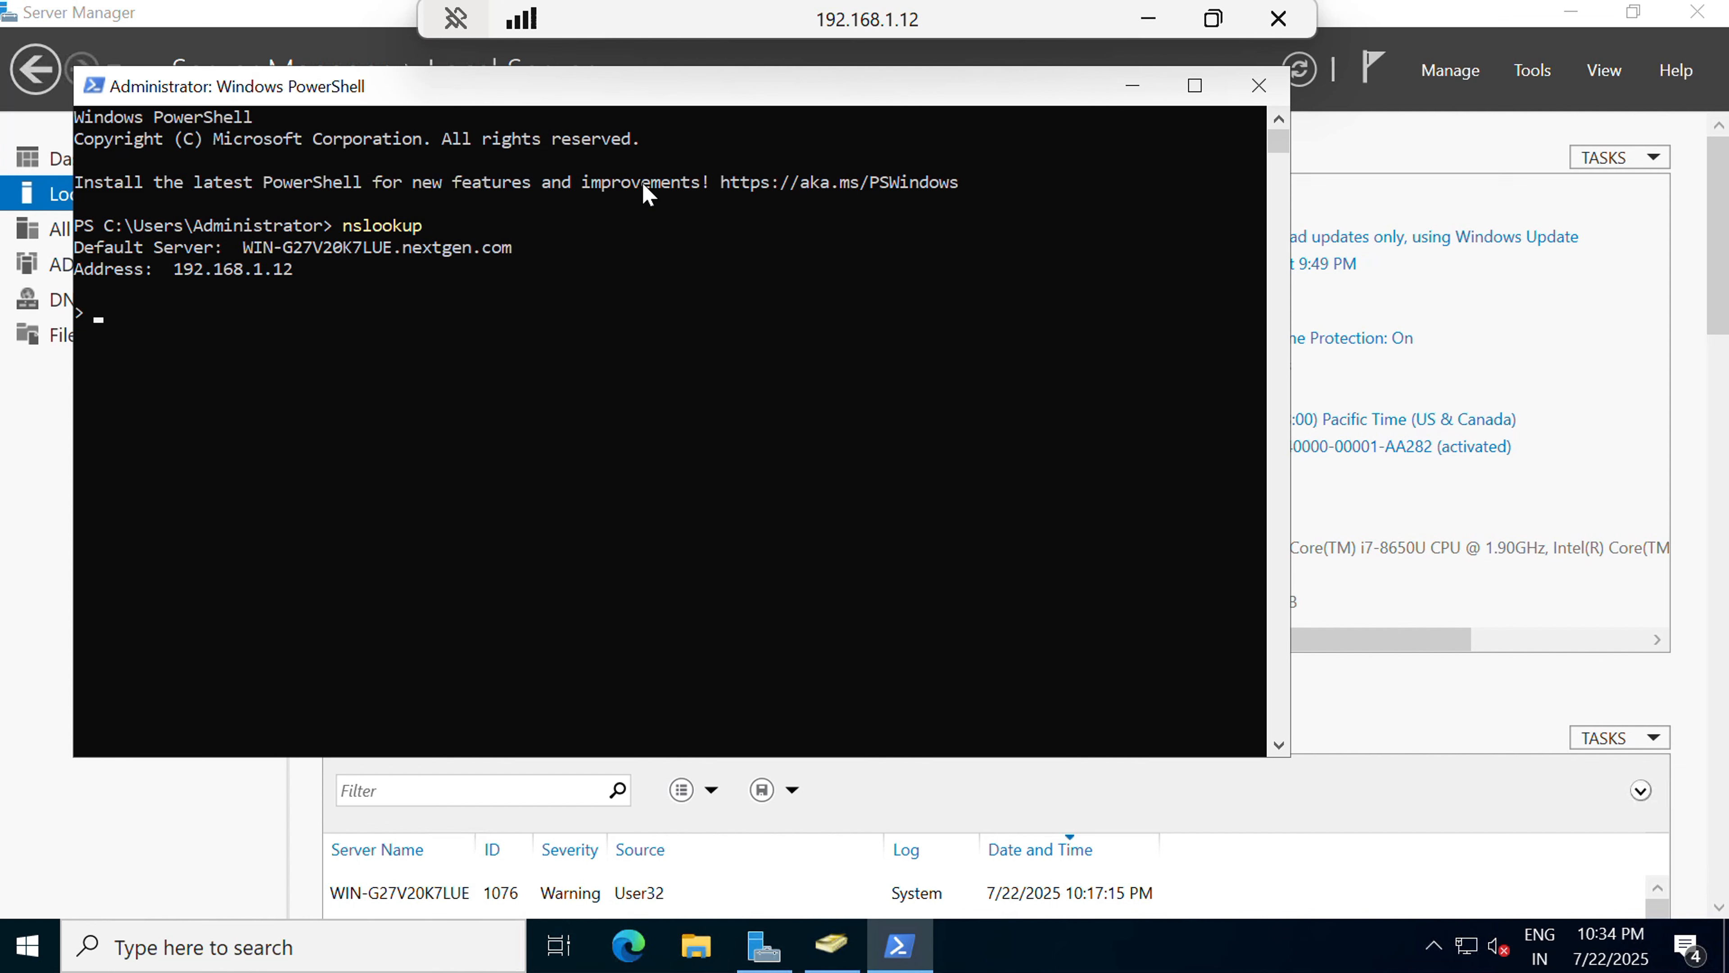
Step: Query nslookup for the domain nextgen.com and run a reverse lookup of 192.168.1.12
type("nextgen.com")
key("Return")
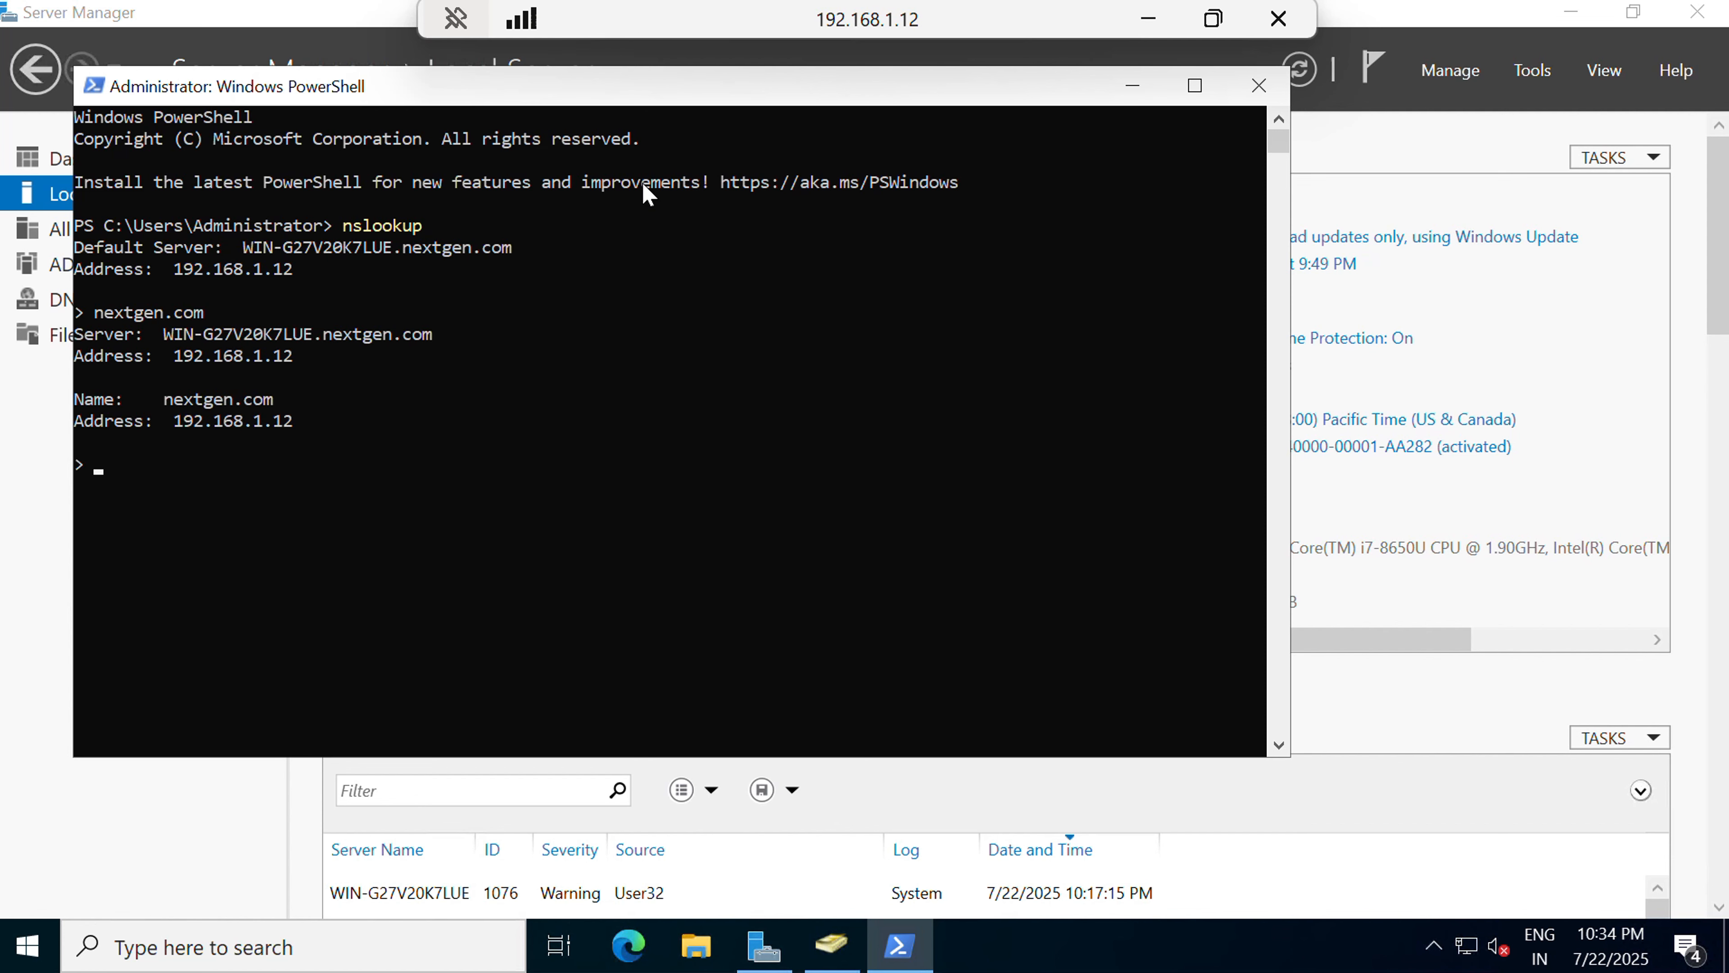
type("192.168.1.12")
key("Return")
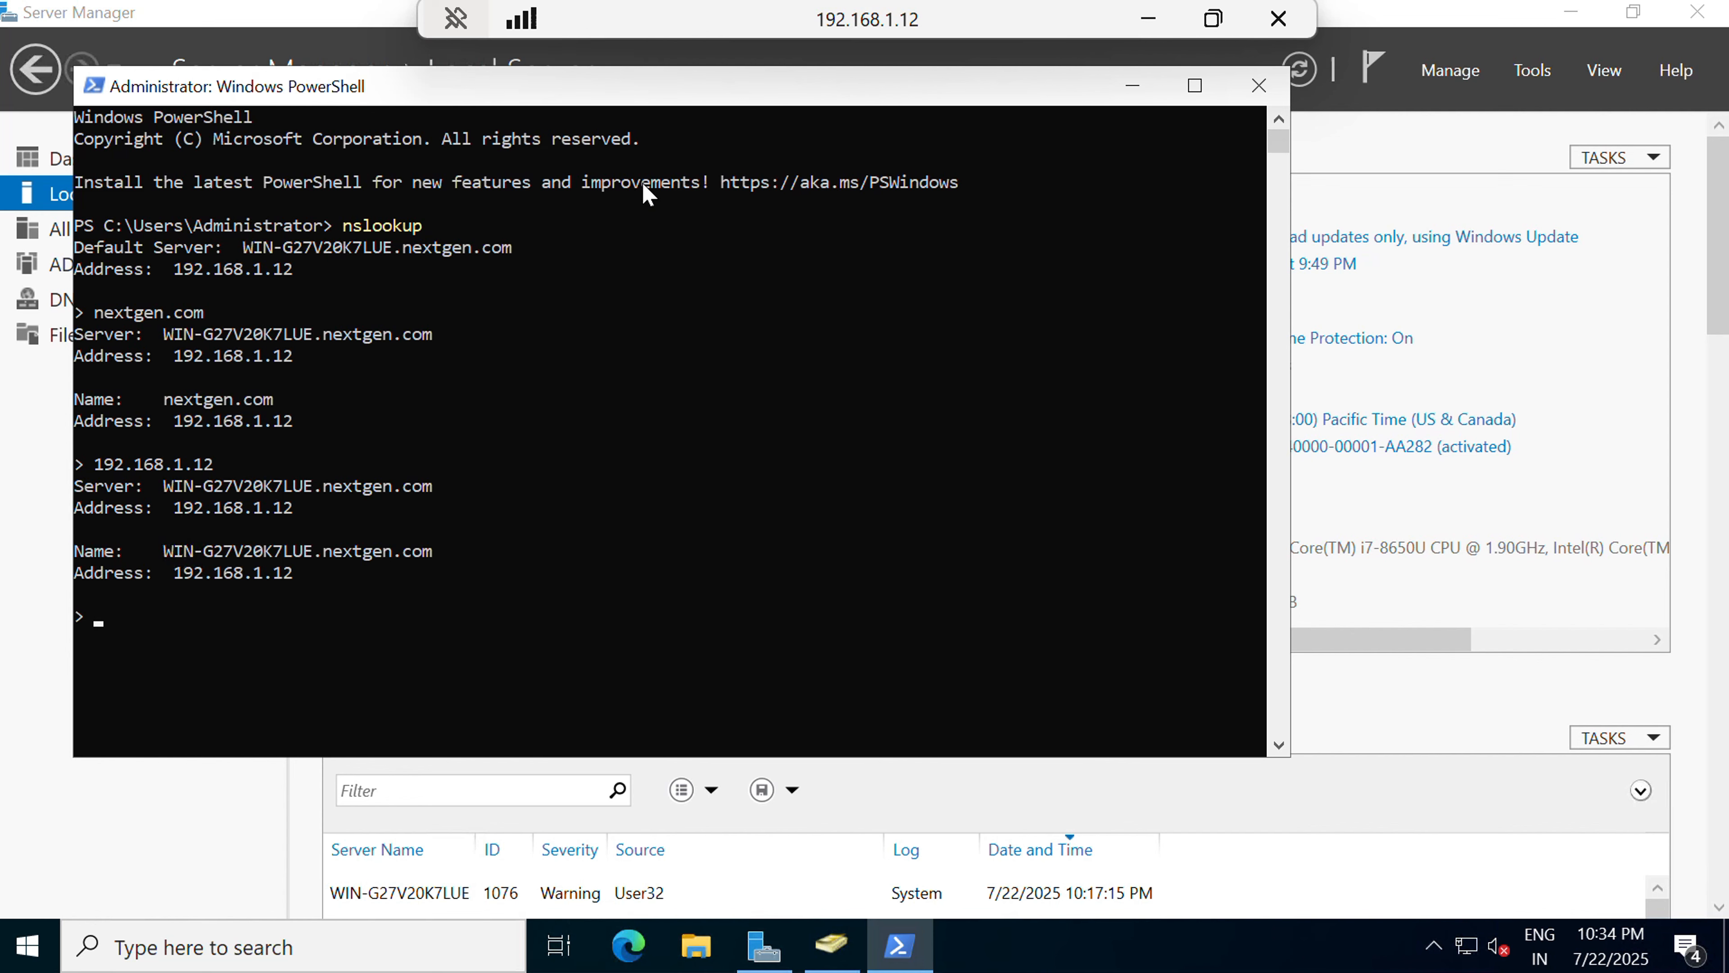
Step: Highlight the nslookup output for review, and close the PowerShell and Server Manager windows
left_click_drag(309, 575, 61, 231)
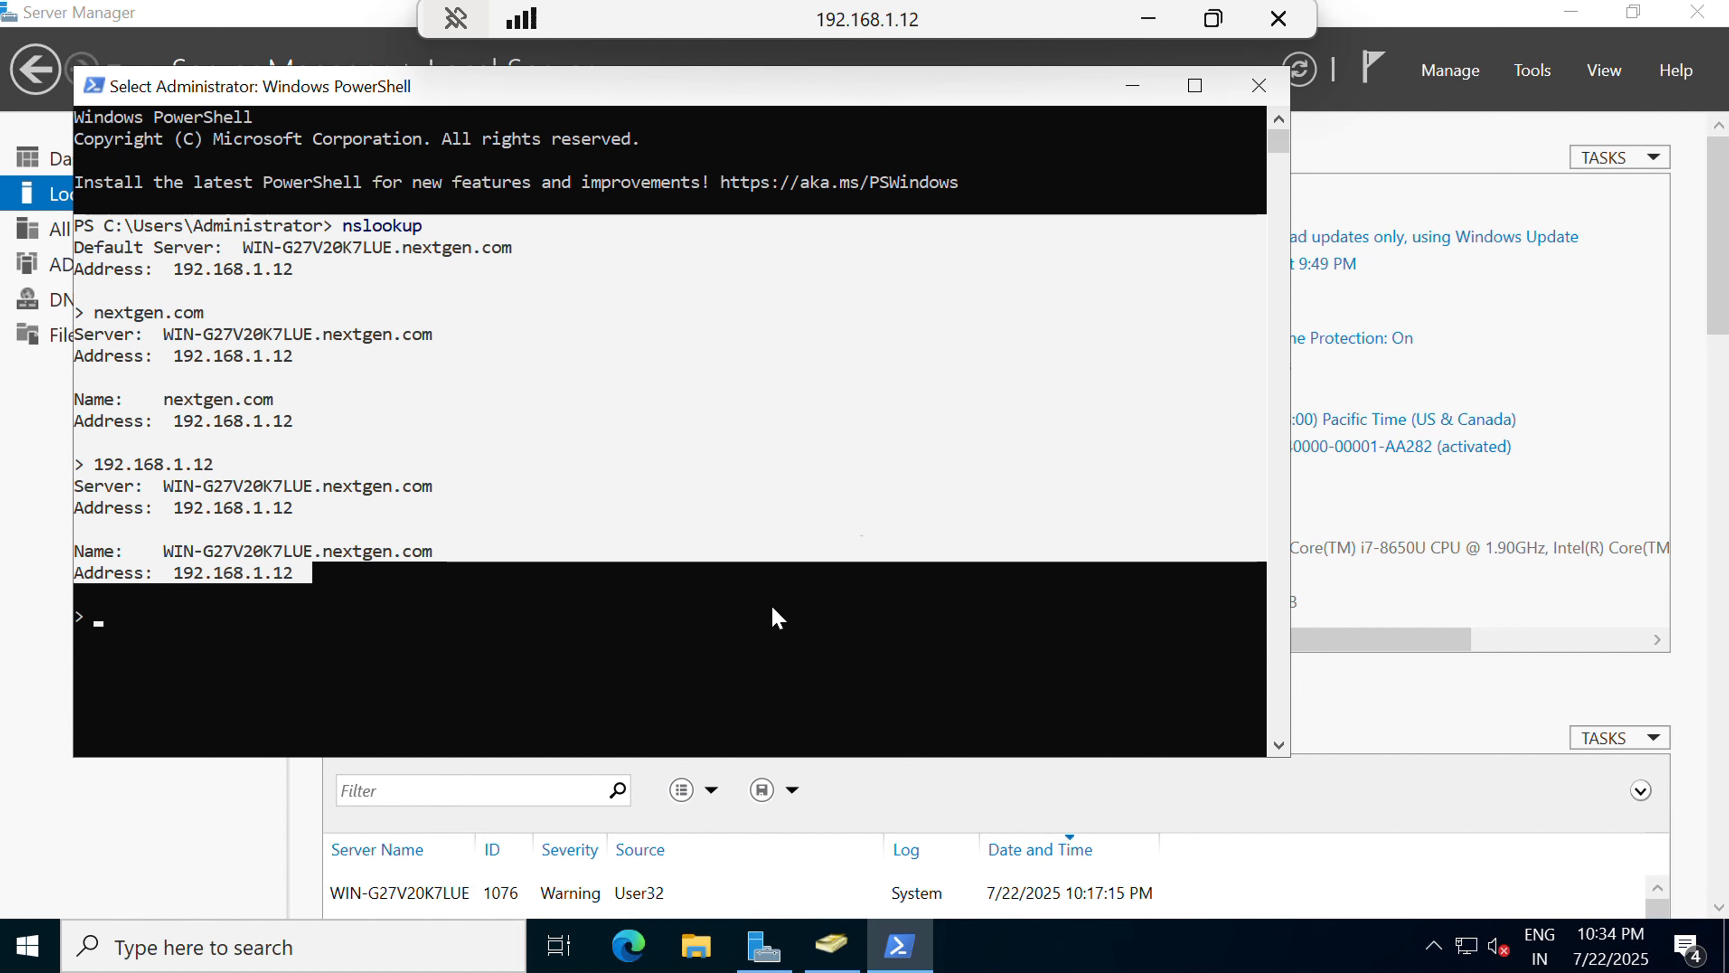
left_click(1259, 85)
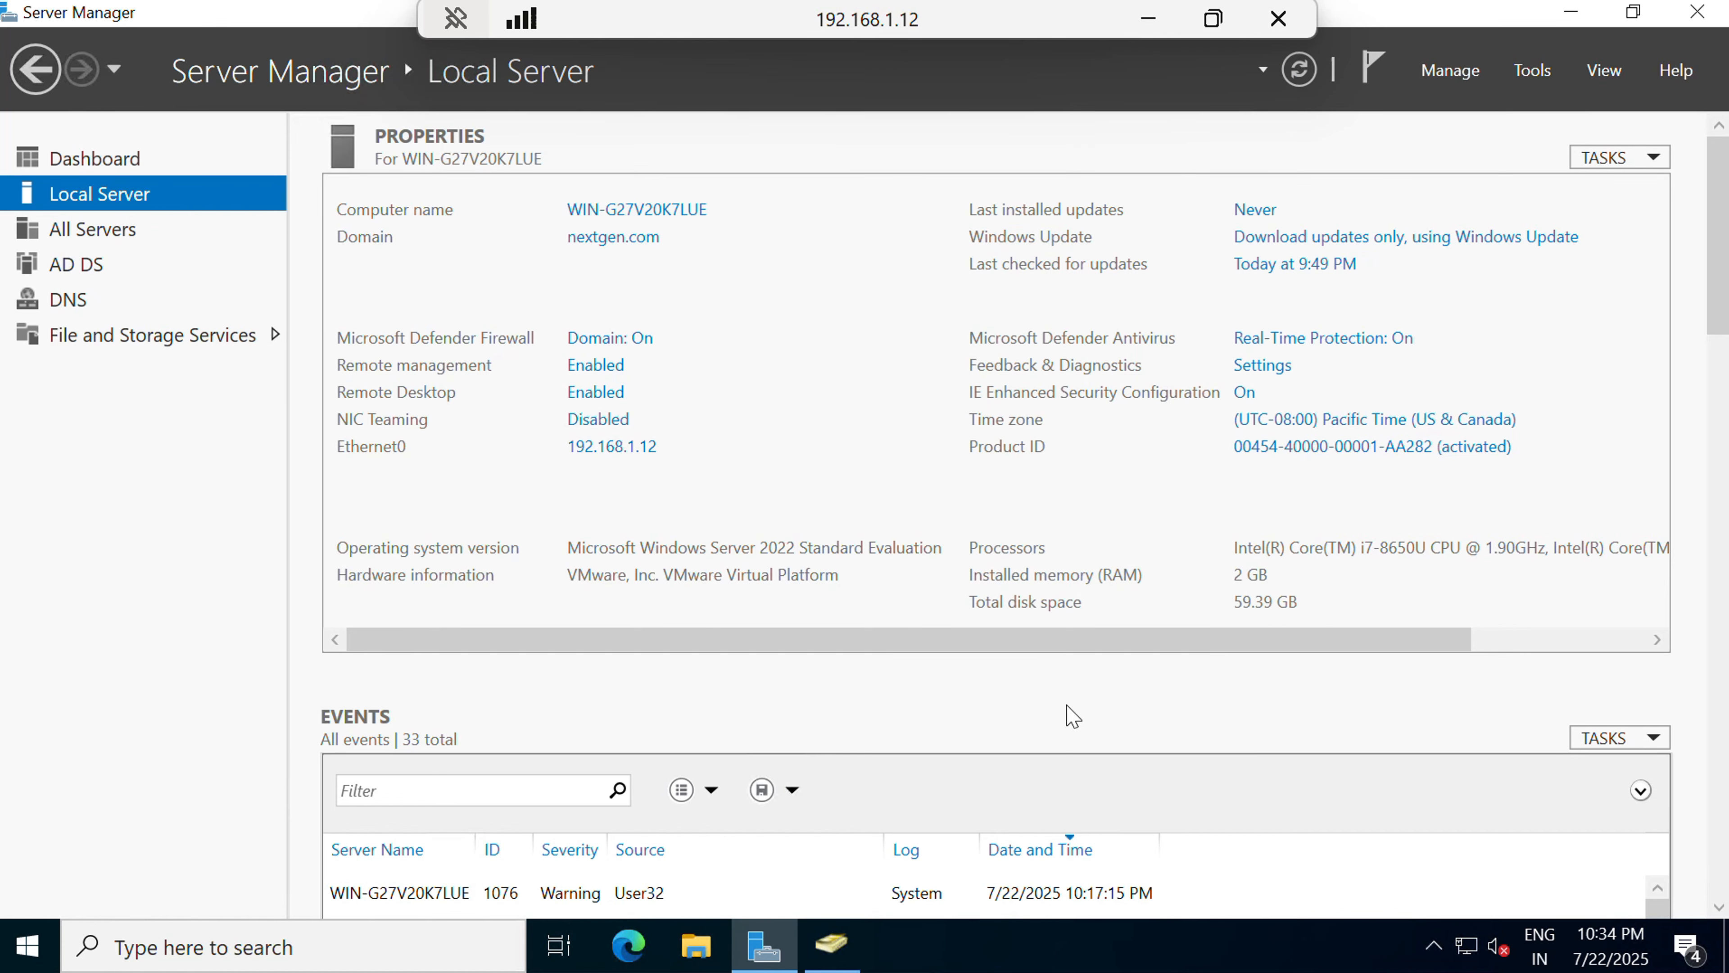
left_click(1697, 12)
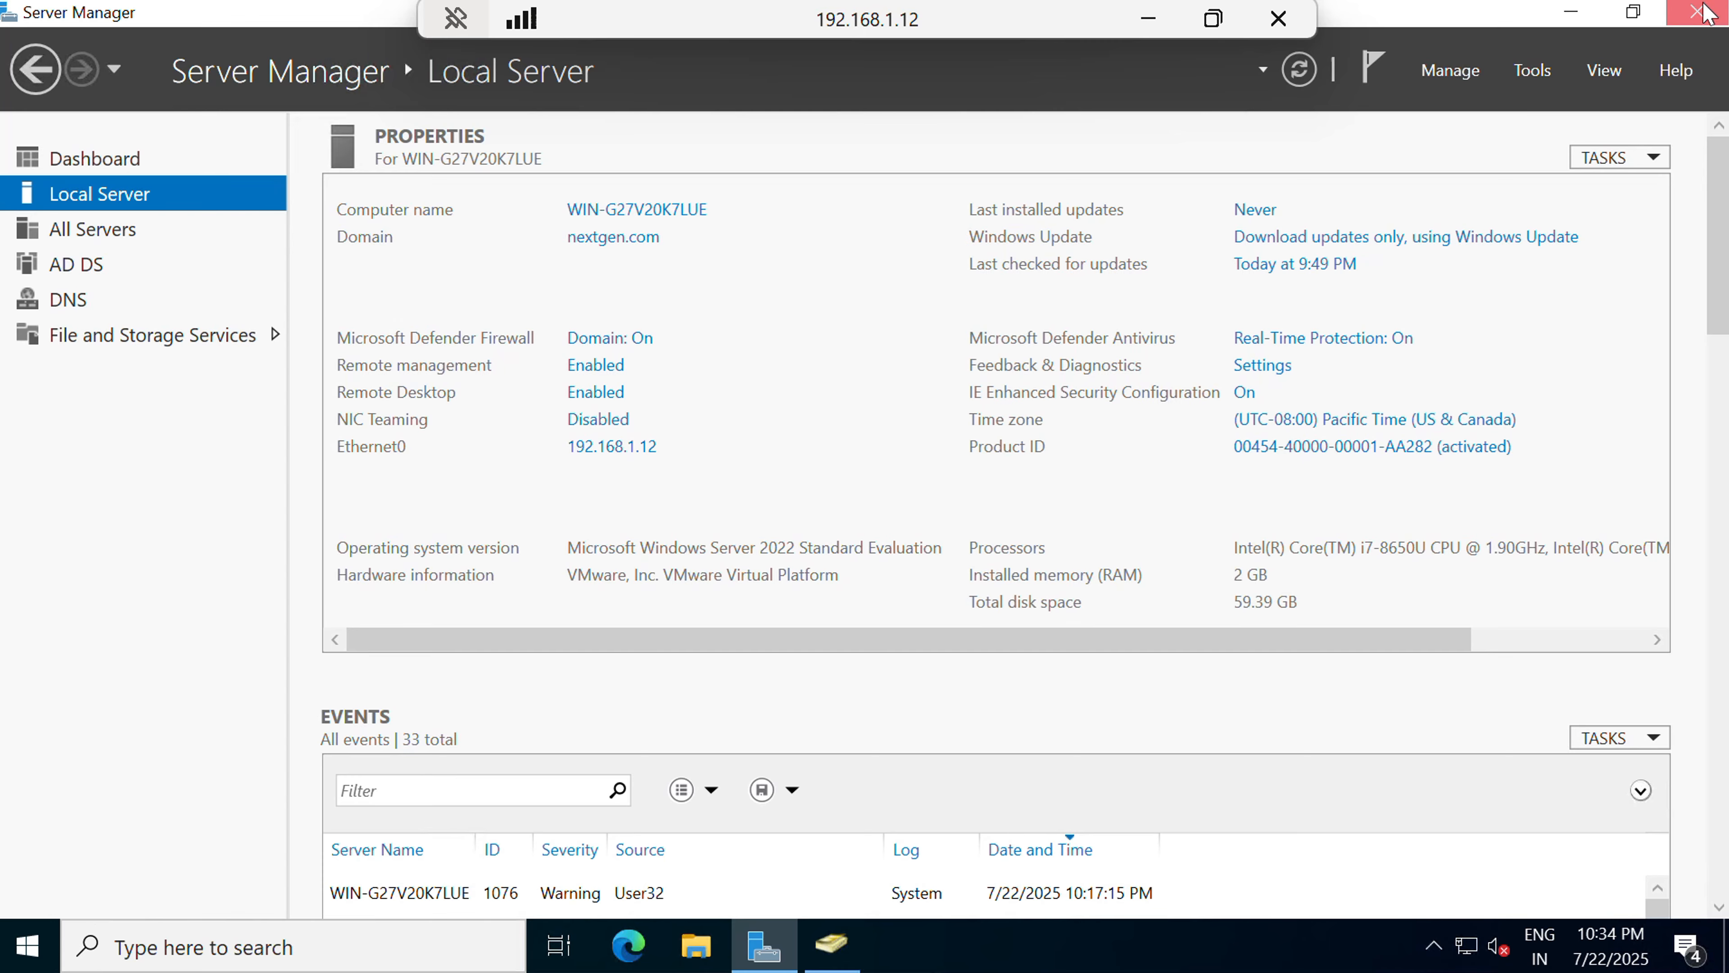